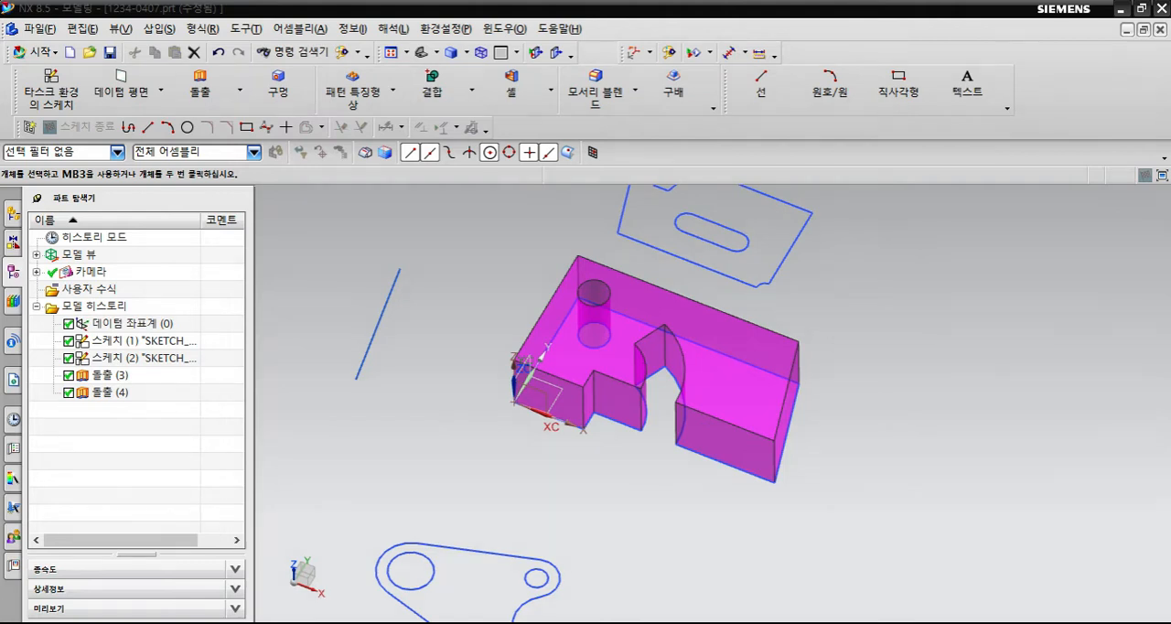
- Examine the extruded block and the surrounding sketches from several angles, including an isometric view
{"action": "scroll", "coordinate": [736, 318], "scroll_direction": "down", "scroll_amount": 1}
{"action": "middle_click_drag", "start_coordinate": [736, 318], "coordinate": [788, 375]}
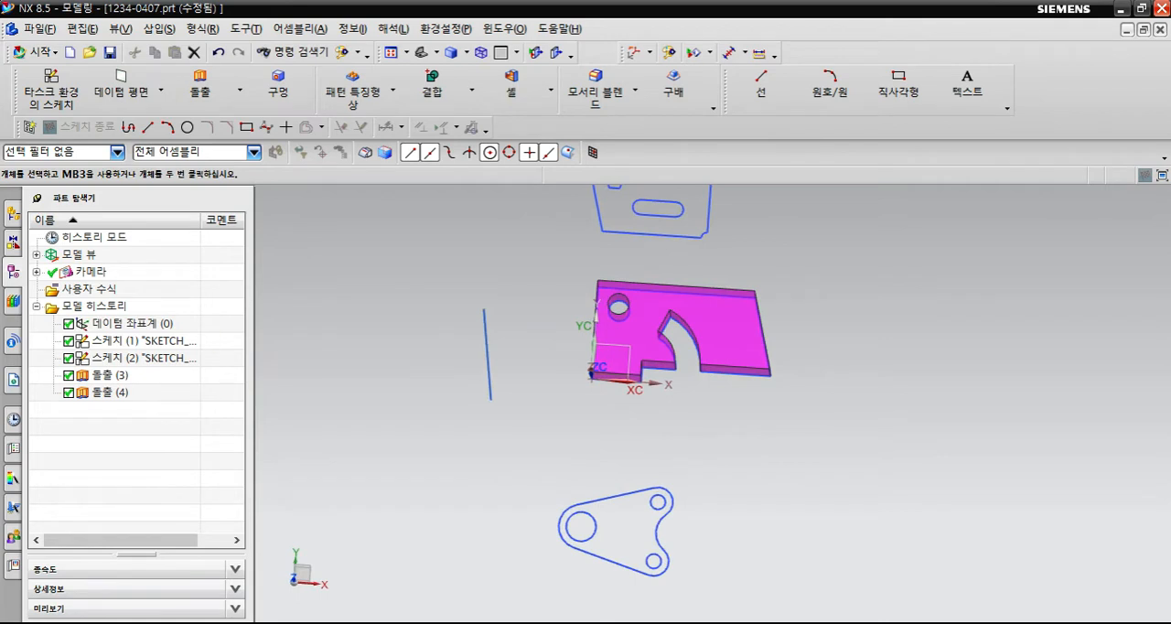
{"action": "left_click", "coordinate": [137, 341]}
{"action": "mouse_move", "coordinate": [599, 399]}
{"action": "middle_mouse_down"}
{"action": "mouse_move", "coordinate": [625, 358]}
{"action": "mouse_move", "coordinate": [585, 361]}
{"action": "middle_mouse_up"}
{"action": "double_click", "coordinate": [137, 341]}
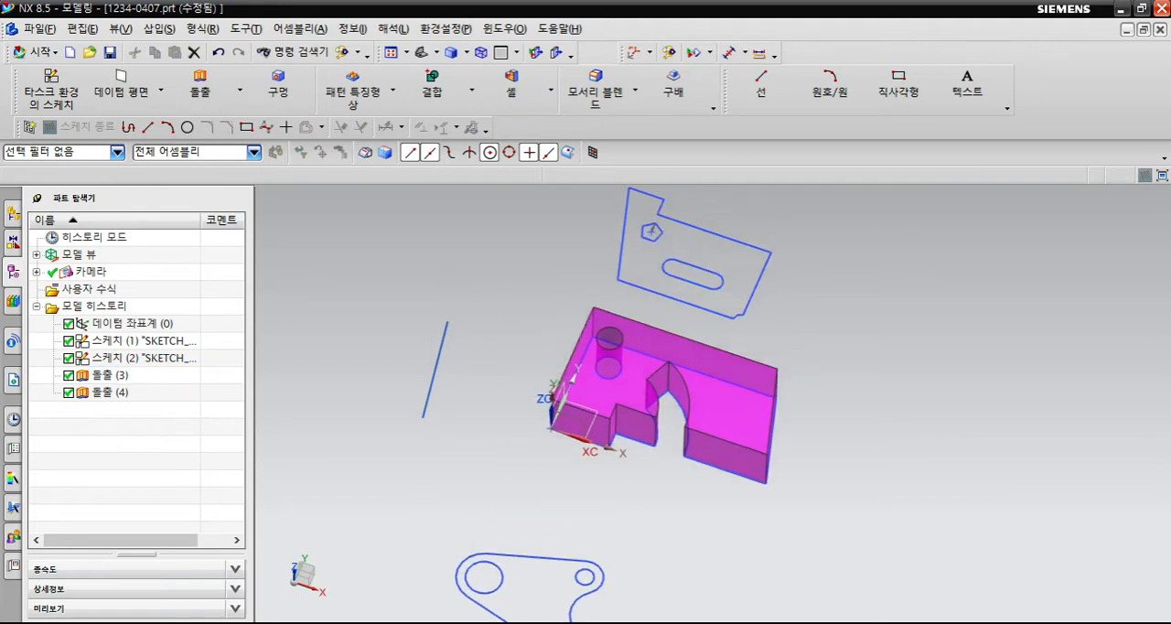
{"action": "left_click", "coordinate": [137, 358]}
{"action": "scroll", "coordinate": [670, 271], "scroll_direction": "down", "scroll_amount": 2}
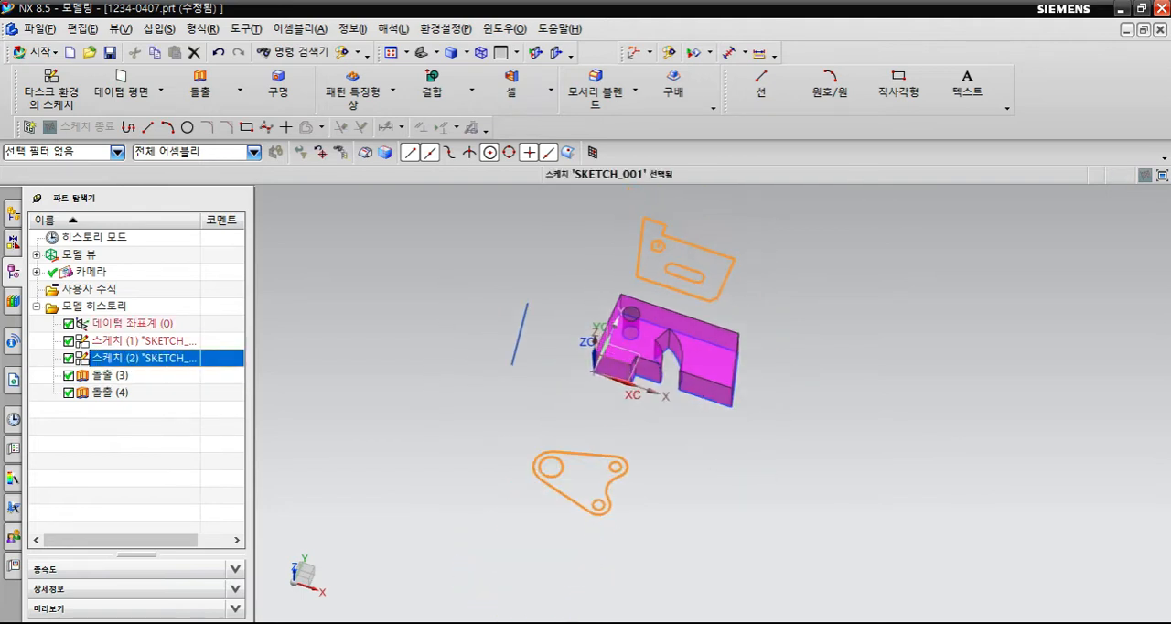
{"action": "key", "text": "Escape"}
{"action": "middle_click_drag", "start_coordinate": [695, 311], "coordinate": [698, 385]}
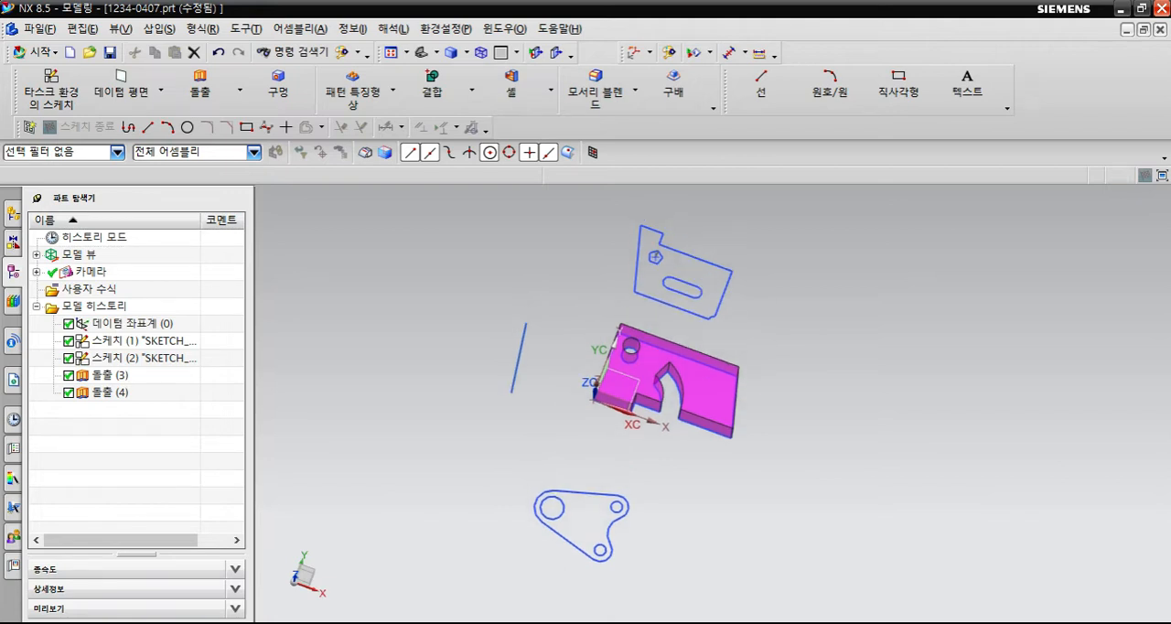
{"action": "key", "text": "End"}
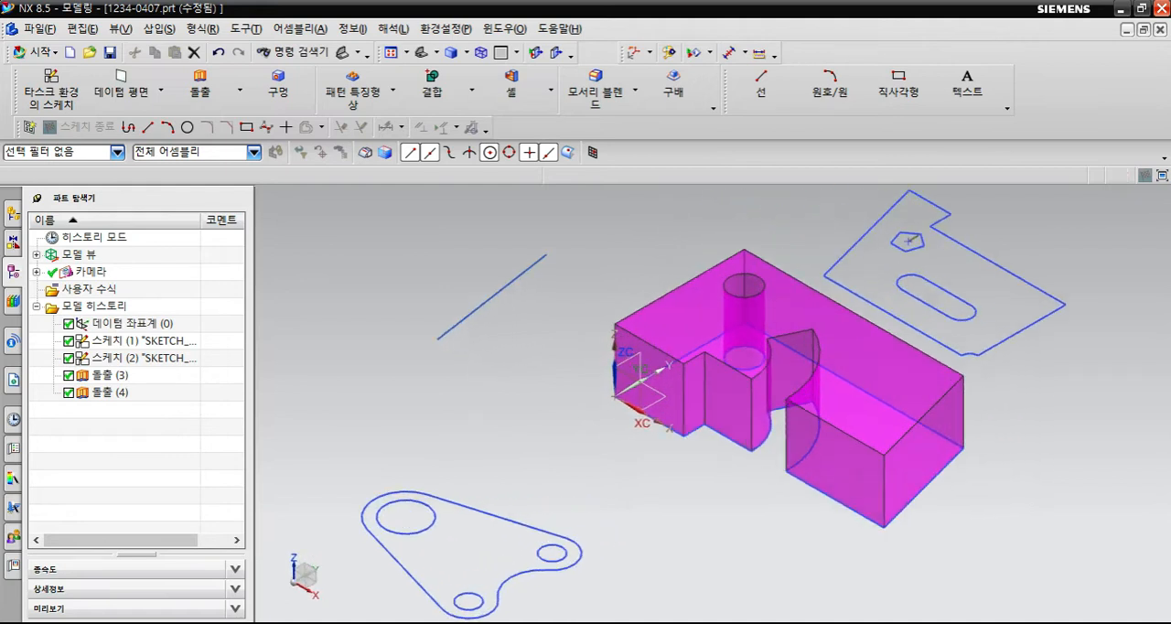
{"action": "middle_click_drag", "start_coordinate": [915, 508], "coordinate": [889, 509], "text": "shift"}
{"action": "middle_click_drag", "start_coordinate": [803, 451], "coordinate": [757, 457], "text": "shift"}
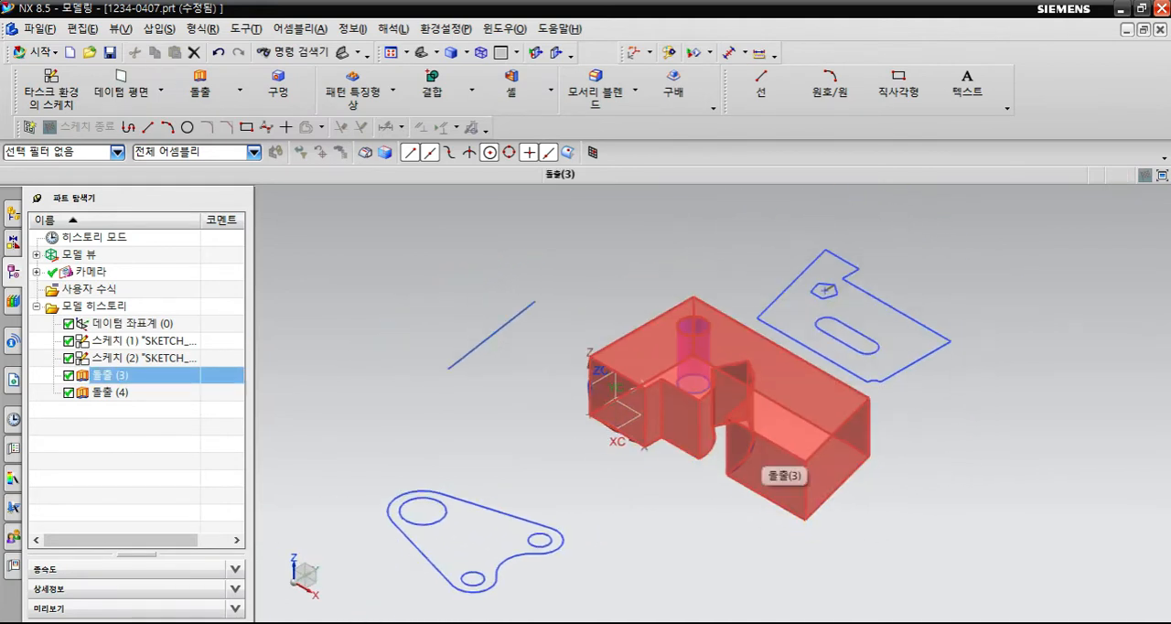
{"action": "scroll", "coordinate": [774, 448], "scroll_direction": "down", "scroll_amount": 1}
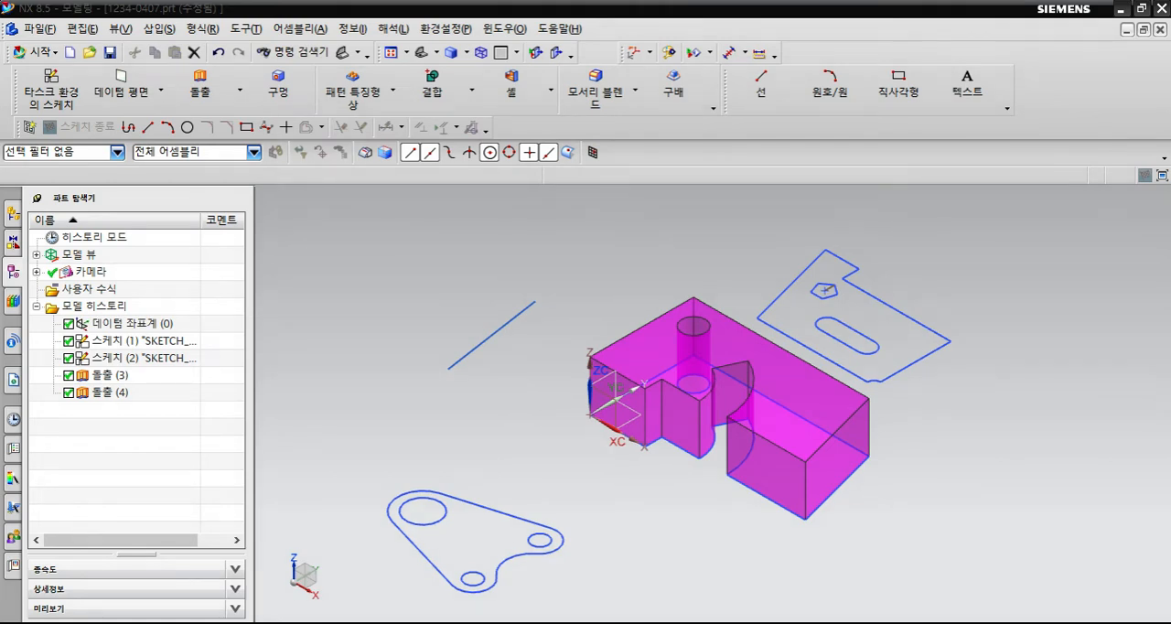
- Hide the extruded solid body so that only the sketch curves are displayed
{"action": "left_click", "coordinate": [82, 28]}
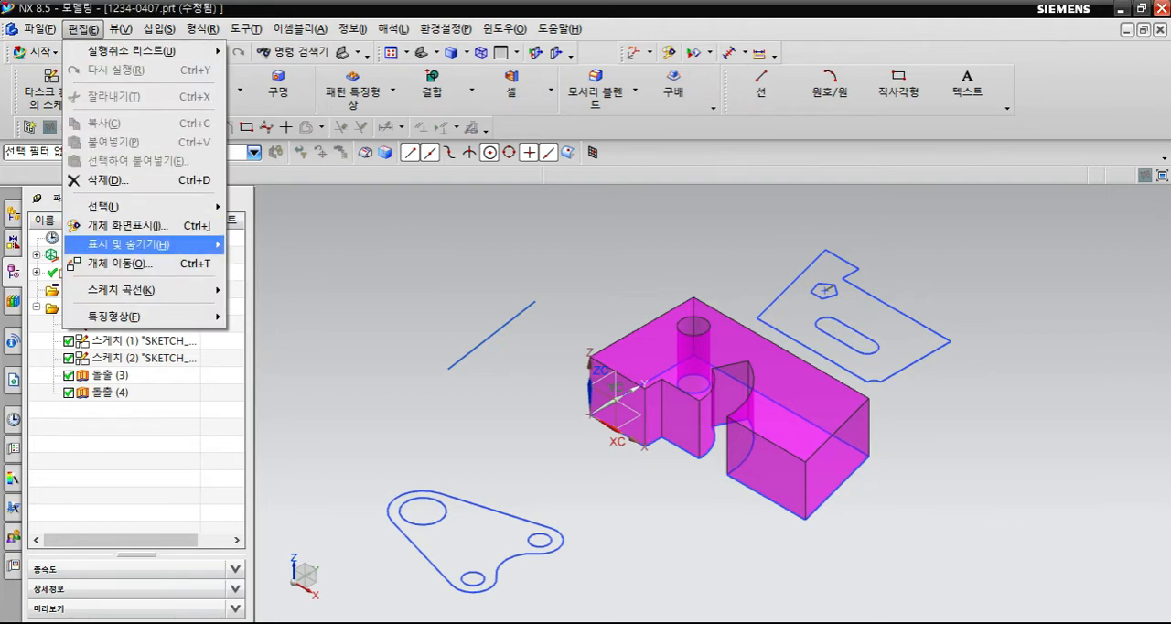
{"action": "mouse_move", "coordinate": [128, 244]}
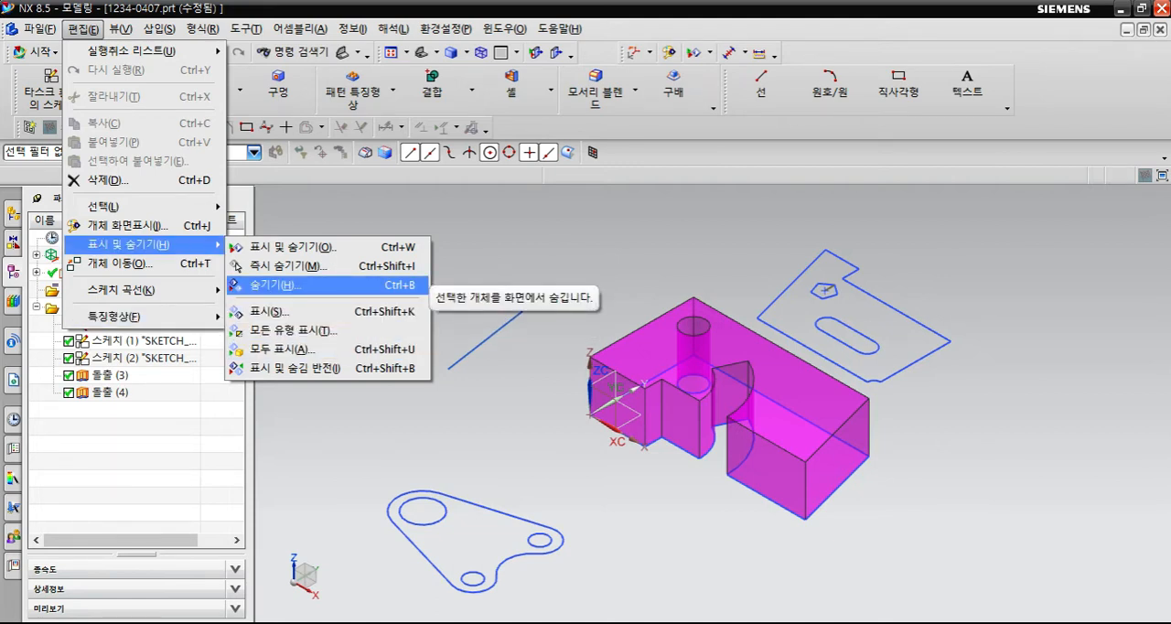
{"action": "left_click", "coordinate": [302, 285]}
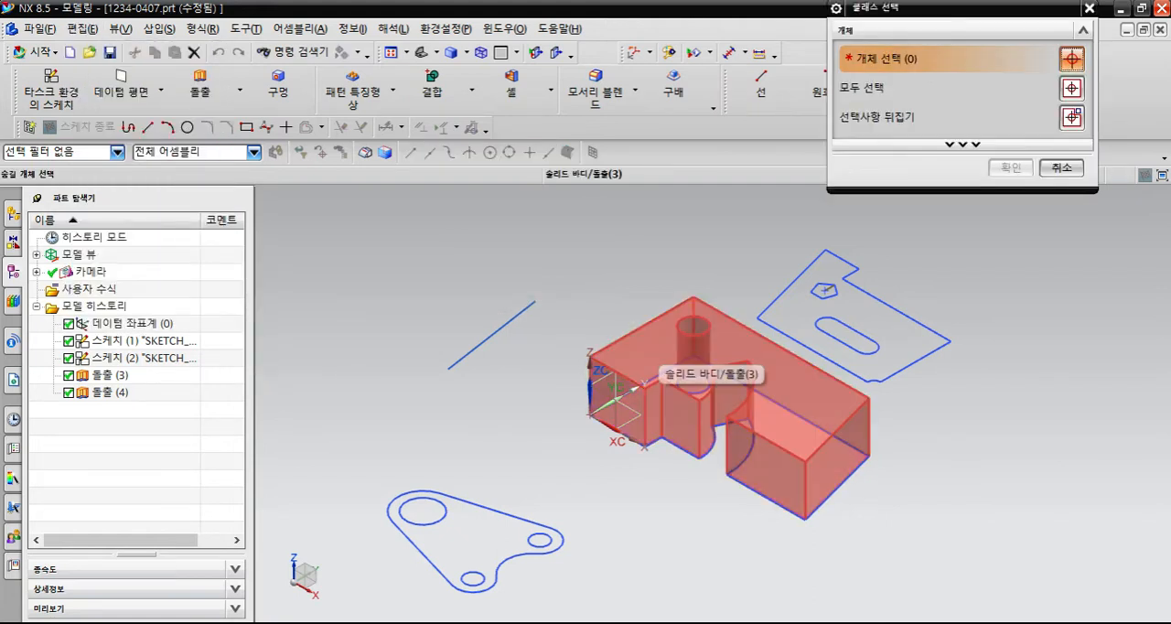
{"action": "left_click", "coordinate": [654, 354]}
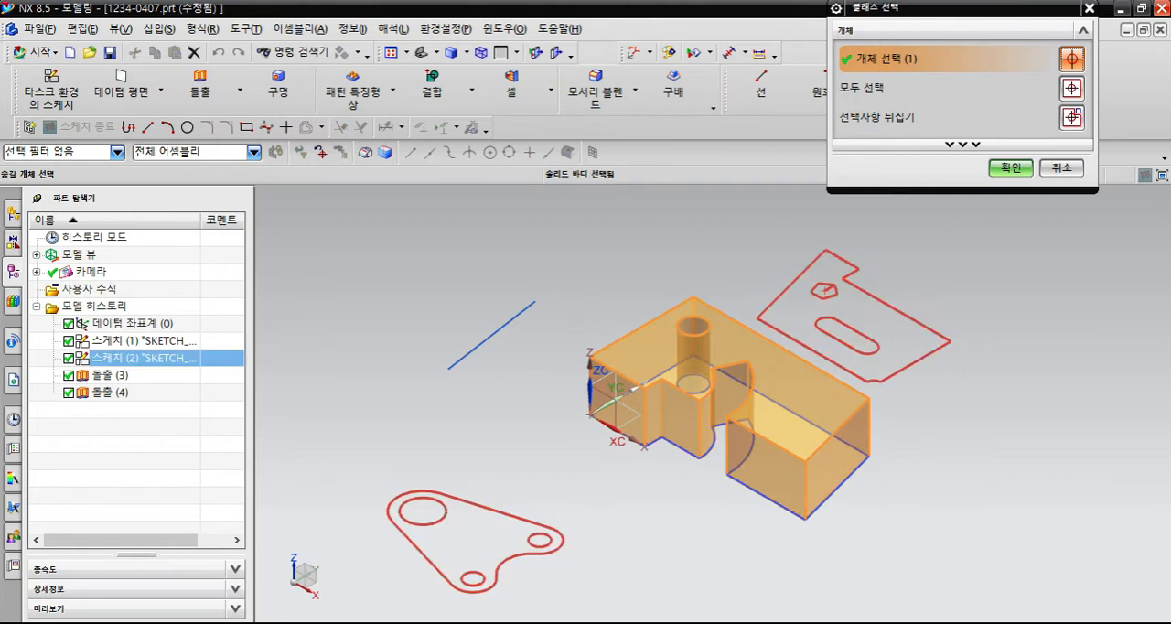
{"action": "left_click", "coordinate": [1010, 169]}
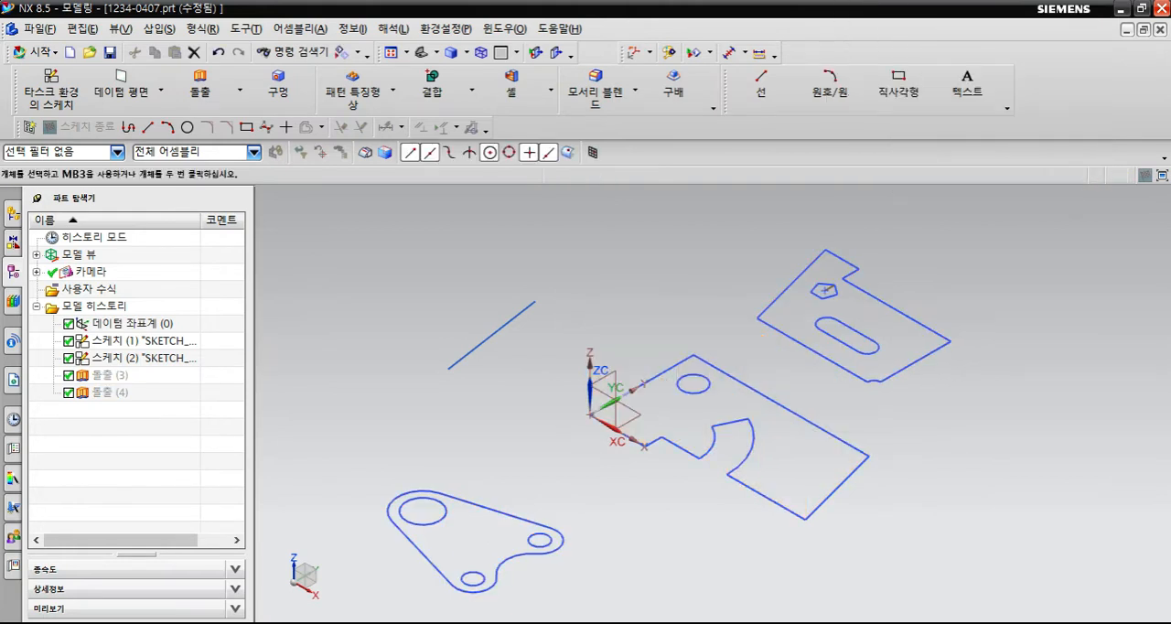
{"action": "left_click", "coordinate": [713, 367]}
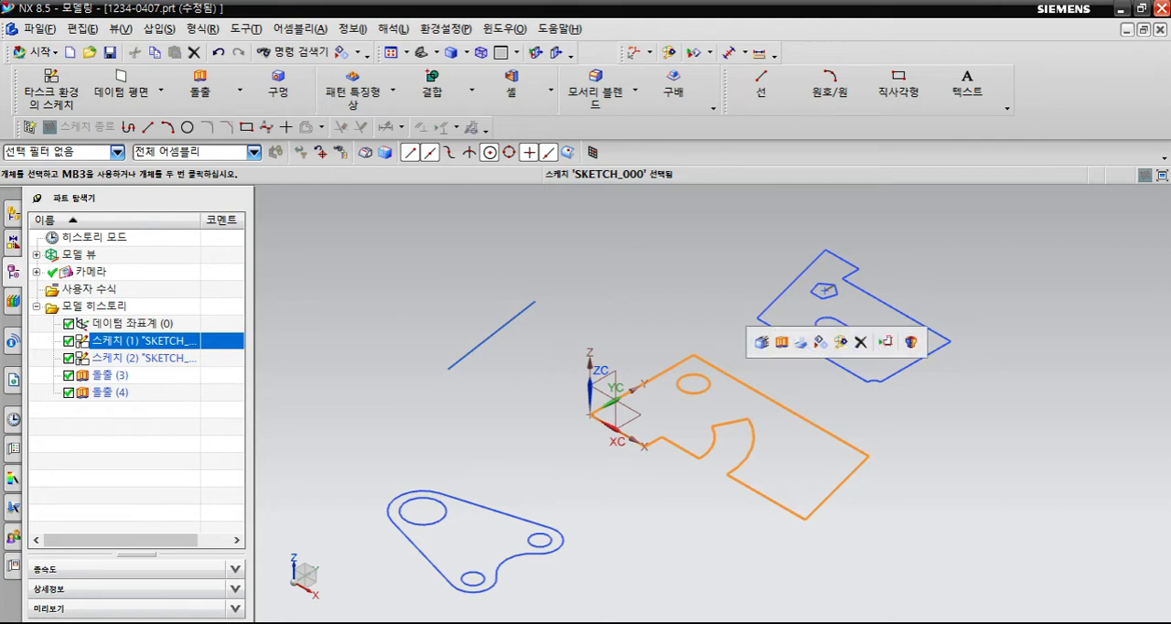
{"action": "key", "text": "Escape"}
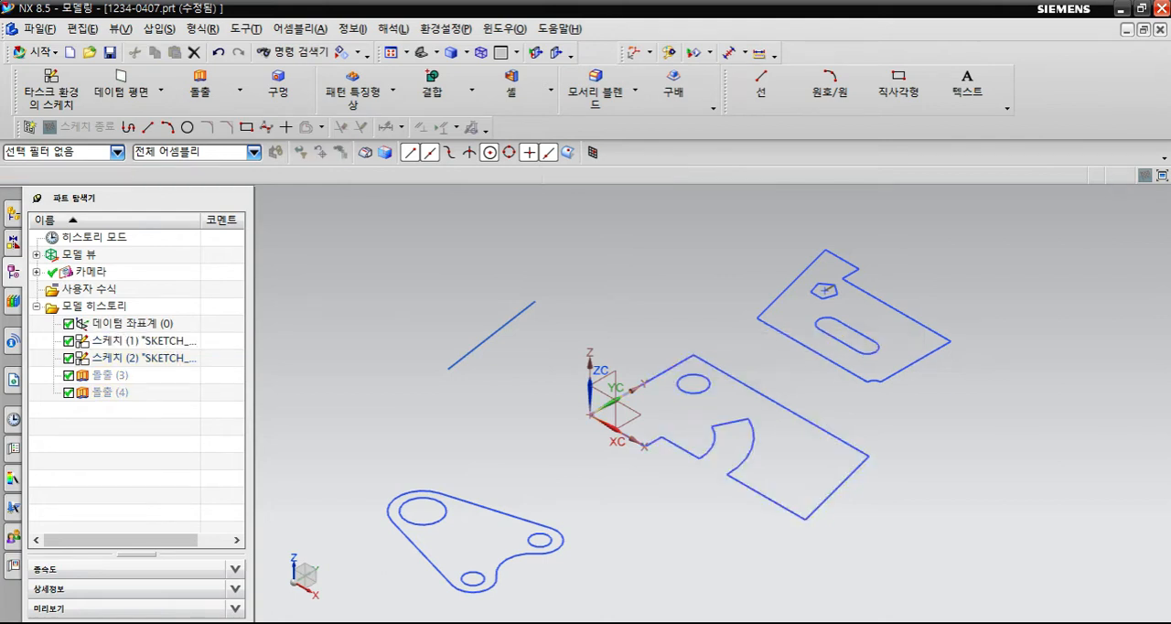
{"action": "key", "text": "ctrl+b"}
{"action": "left_click_drag", "start_coordinate": [951, 8], "coordinate": [421, 195]}
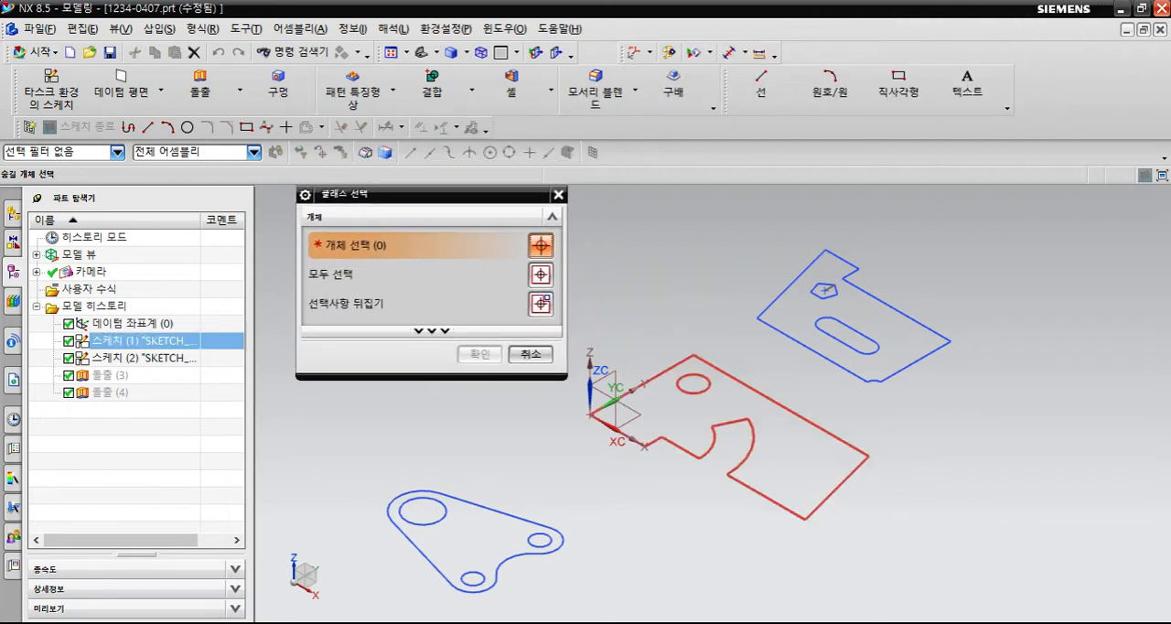
{"action": "left_click", "coordinate": [663, 372]}
{"action": "left_click", "coordinate": [531, 354]}
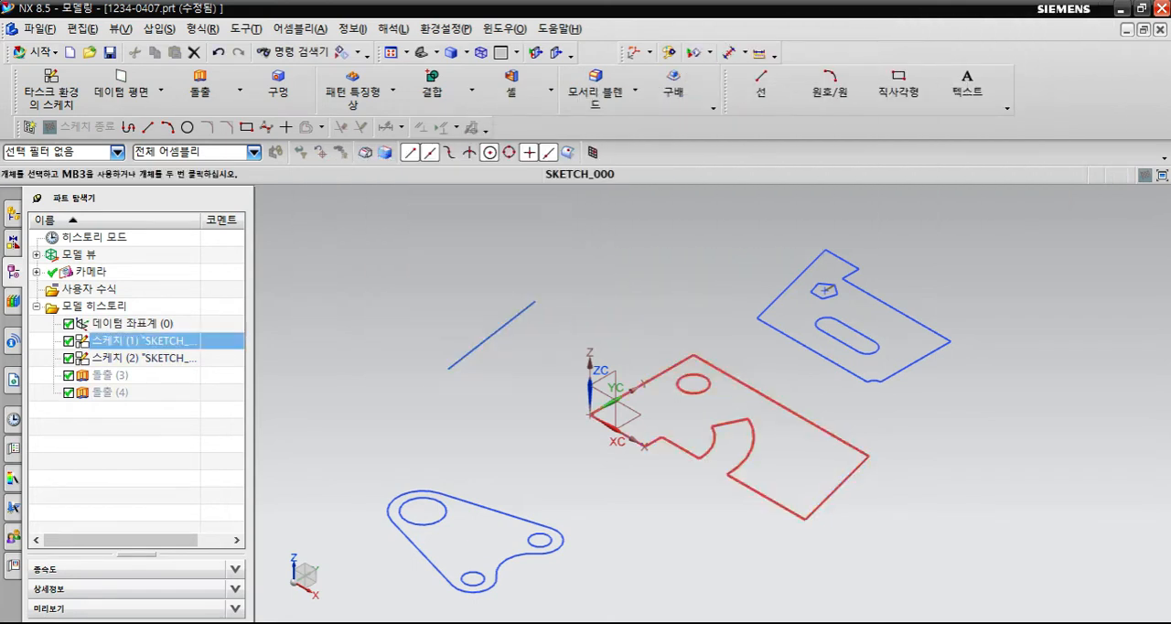
- Hide sketch SKETCH_000, the profile of the hidden block at the coordinate origin
{"action": "left_click", "coordinate": [673, 366]}
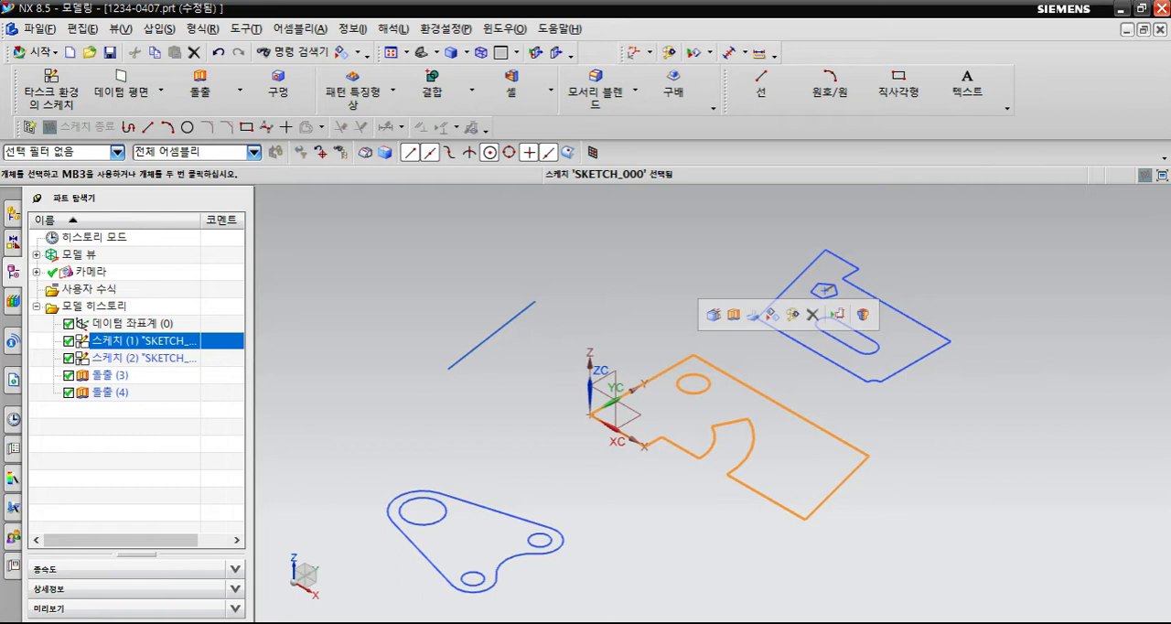
{"action": "key", "text": "ctrl+b"}
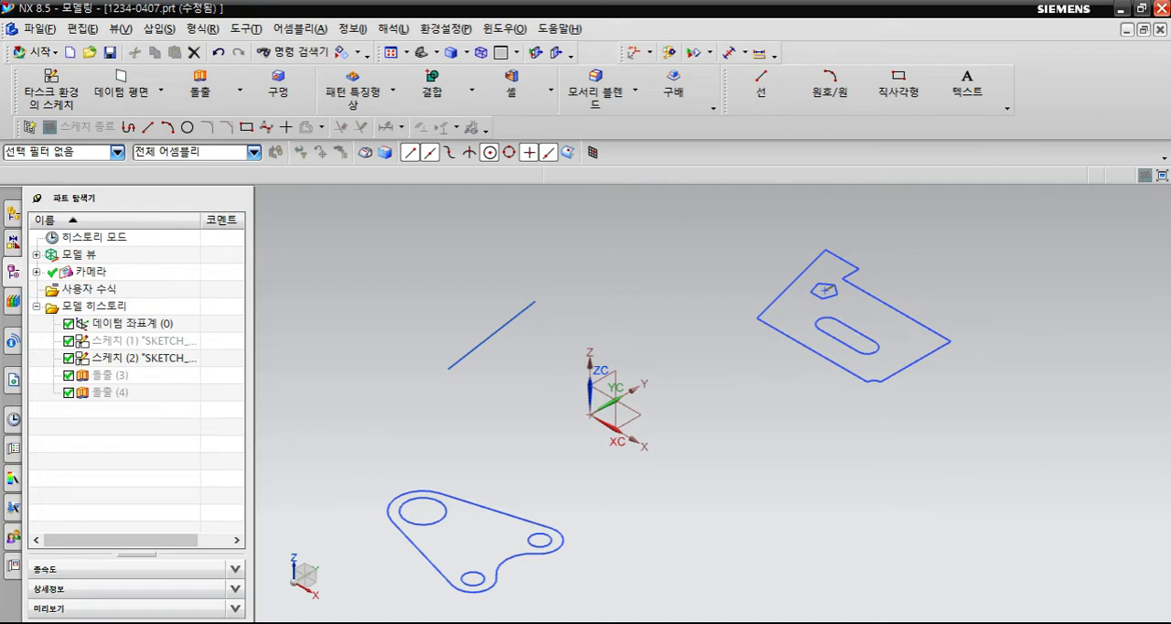
- Start an Extrude and select the outer outline of the notched plate containing the pentagon and slot, using the connected-curves selection rule
{"action": "middle_click_drag", "start_coordinate": [590, 415], "coordinate": [608, 400], "text": "shift"}
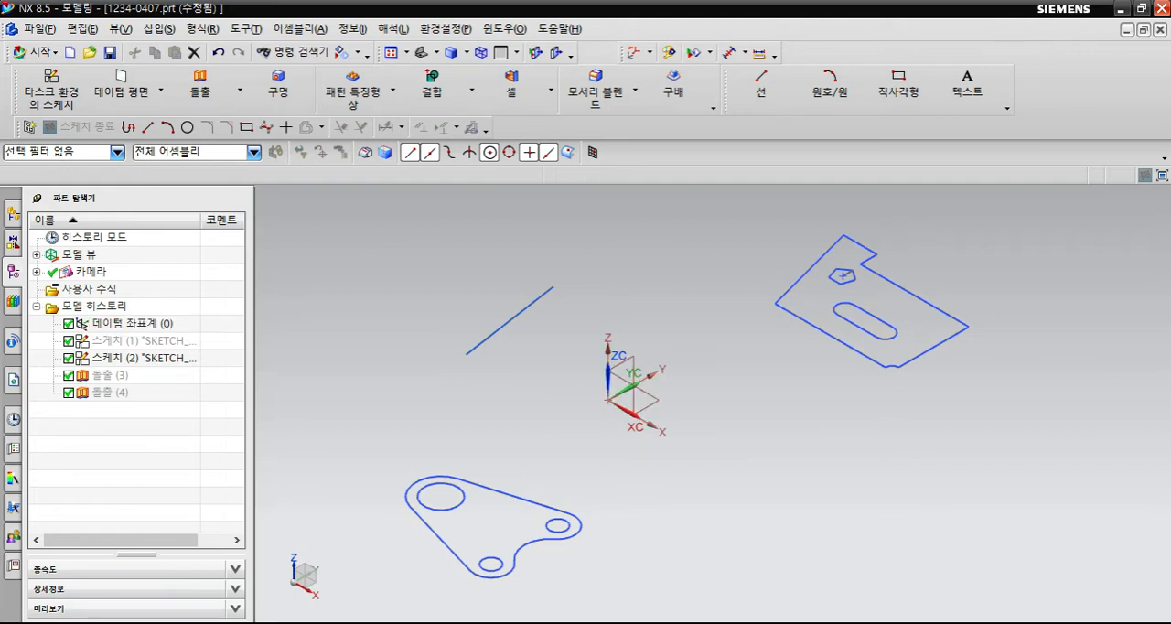
{"action": "left_click", "coordinate": [203, 94]}
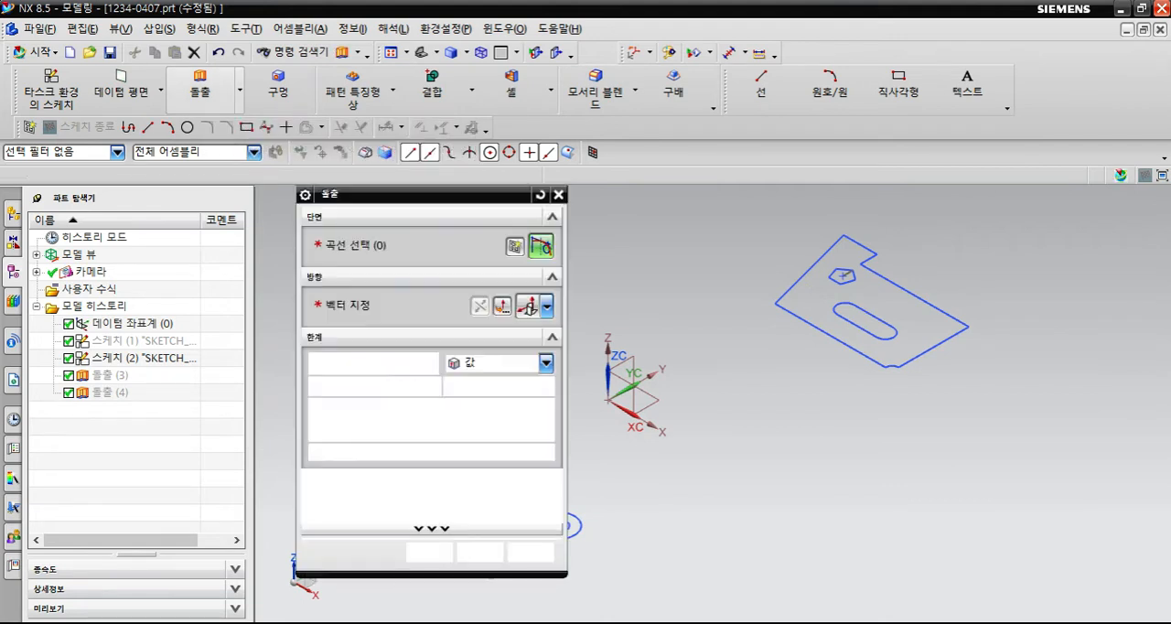
{"action": "left_click_drag", "start_coordinate": [412, 194], "coordinate": [223, 194]}
{"action": "middle_click_drag", "start_coordinate": [640, 412], "coordinate": [675, 399], "text": "shift"}
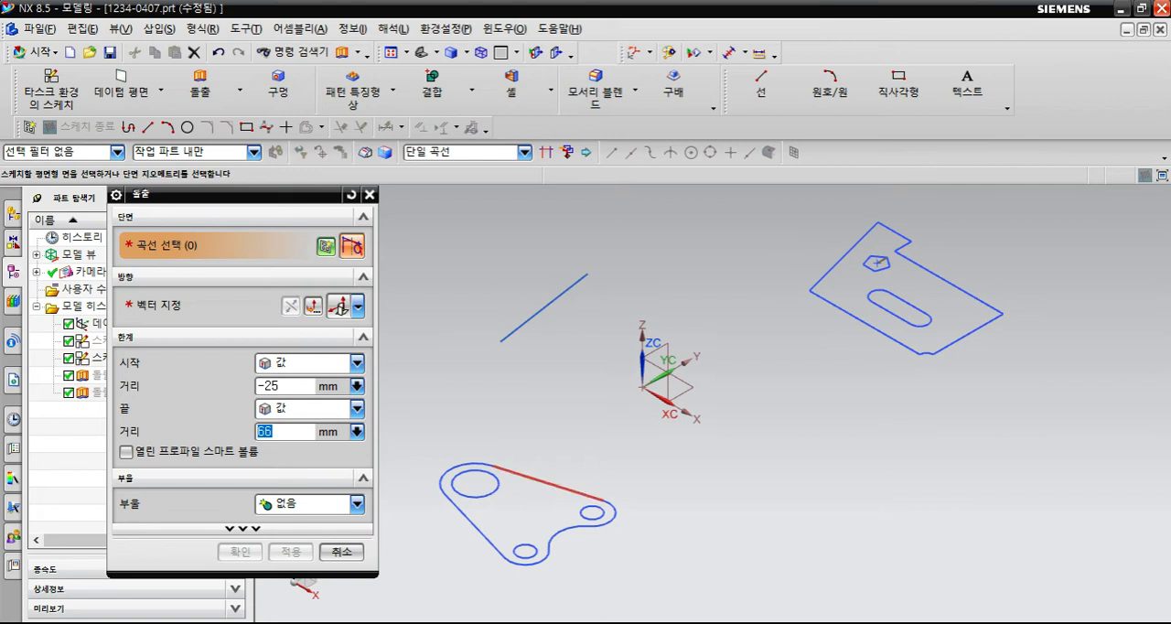
{"action": "left_click_drag", "start_coordinate": [222, 194], "coordinate": [244, 212]}
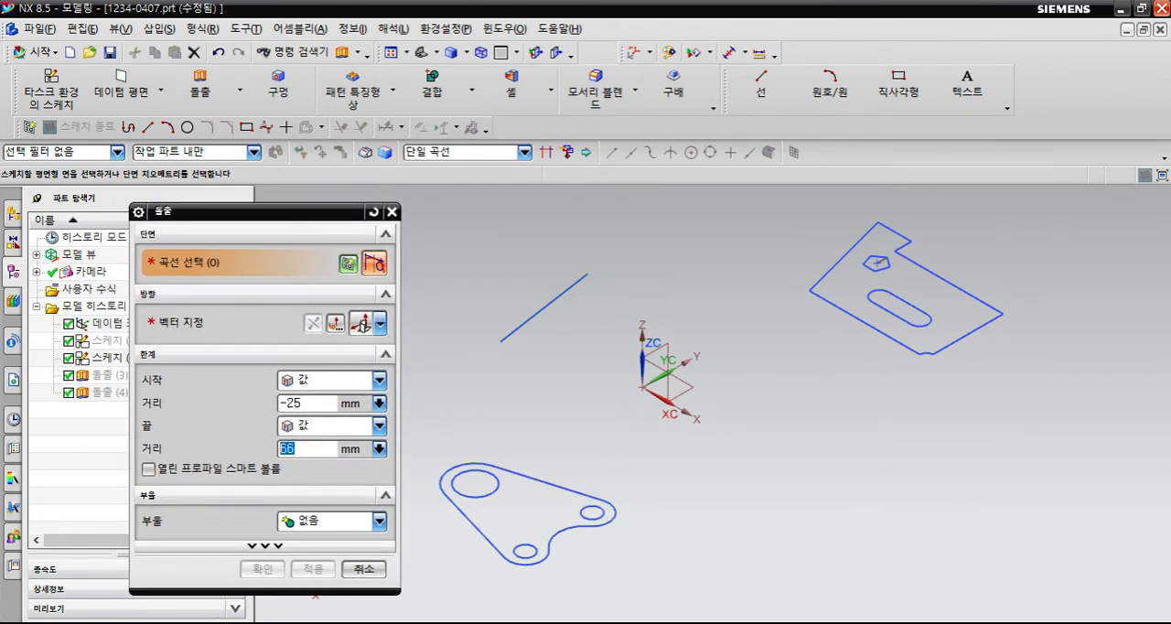
{"action": "left_click", "coordinate": [524, 151]}
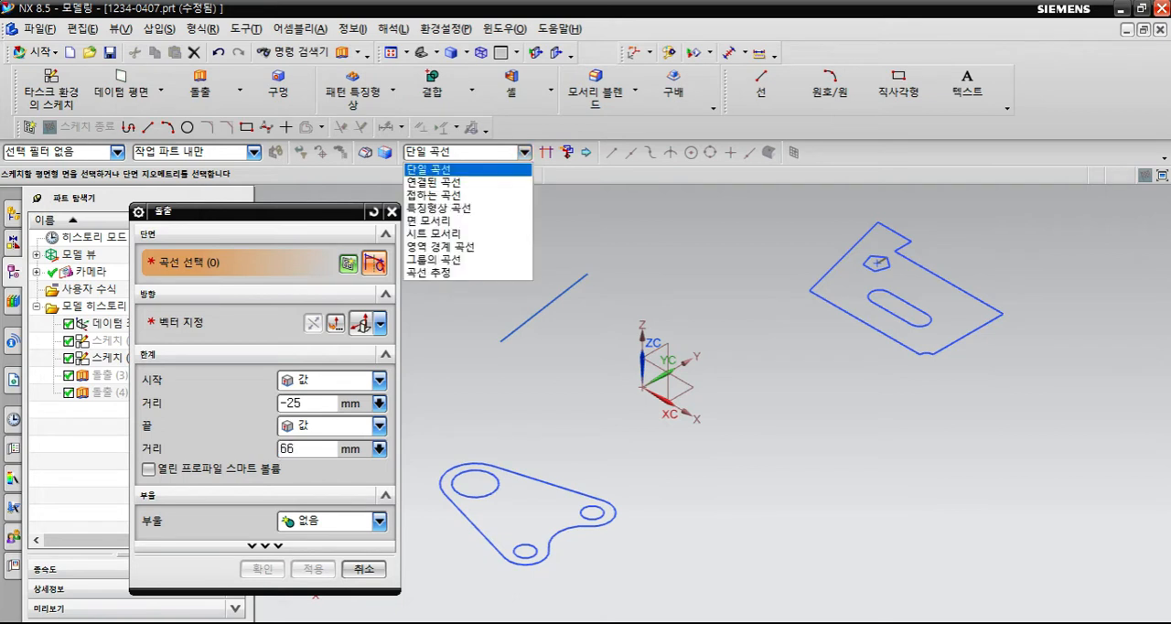
{"action": "left_click", "coordinate": [468, 182]}
{"action": "left_click", "coordinate": [525, 152]}
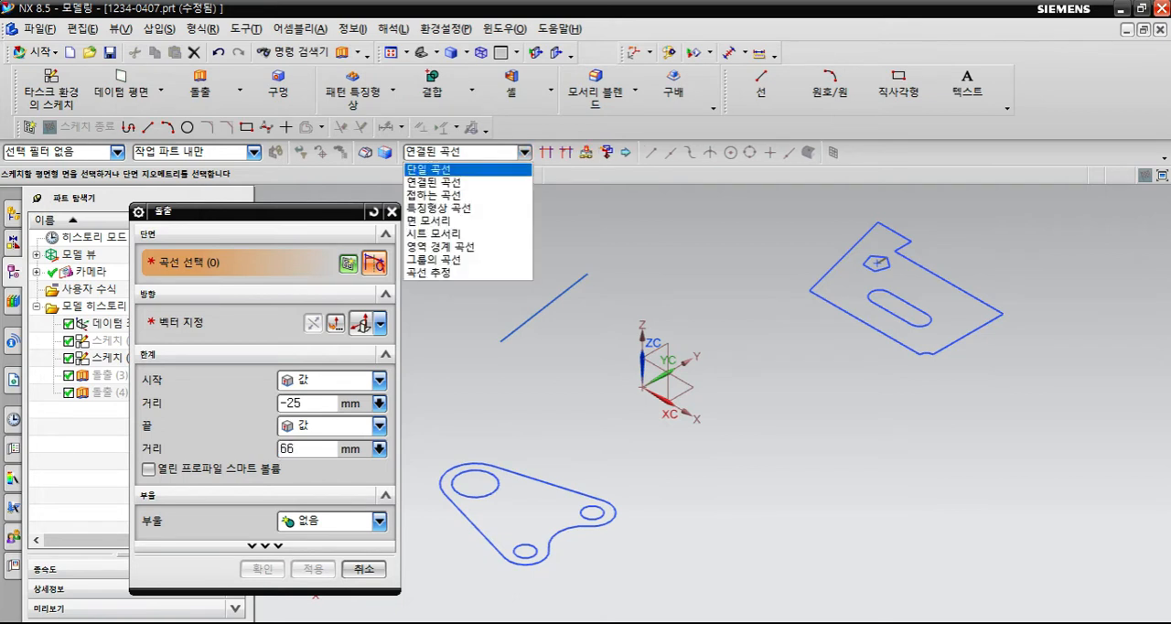
{"action": "left_click", "coordinate": [468, 208]}
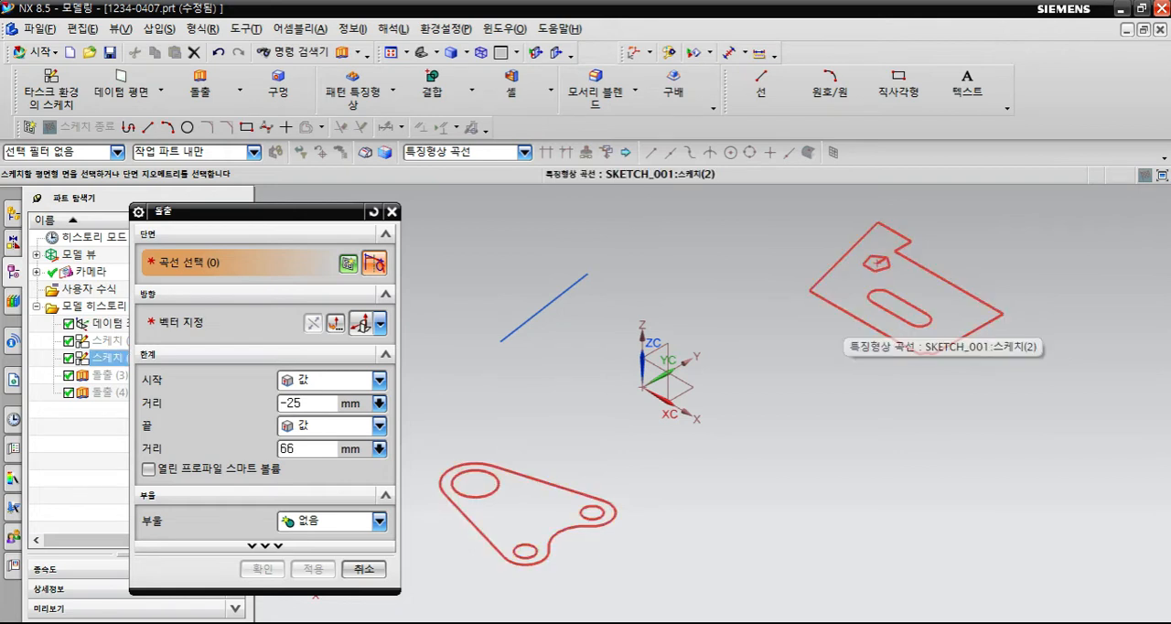
{"action": "left_click", "coordinate": [524, 152]}
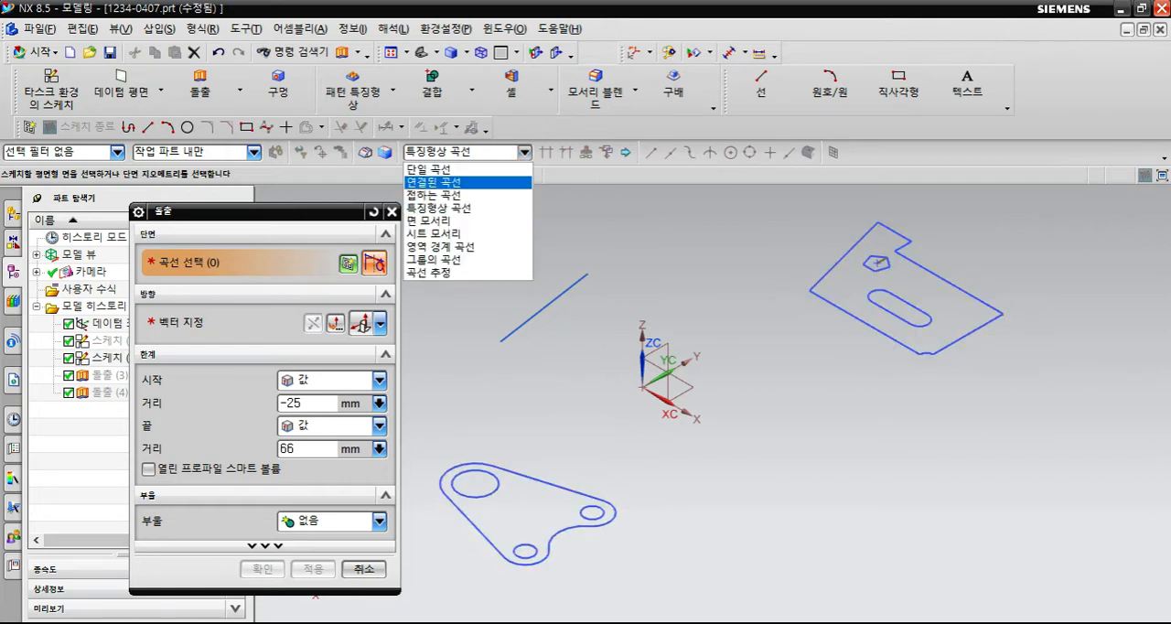
{"action": "left_click", "coordinate": [432, 182]}
{"action": "mouse_move", "coordinate": [860, 338]}
{"action": "middle_mouse_down", "text": "shift"}
{"action": "mouse_move", "coordinate": [872, 315]}
{"action": "mouse_move", "coordinate": [857, 360]}
{"action": "mouse_move", "coordinate": [880, 304]}
{"action": "middle_mouse_up", "text": "shift"}
{"action": "left_click", "coordinate": [883, 302]}
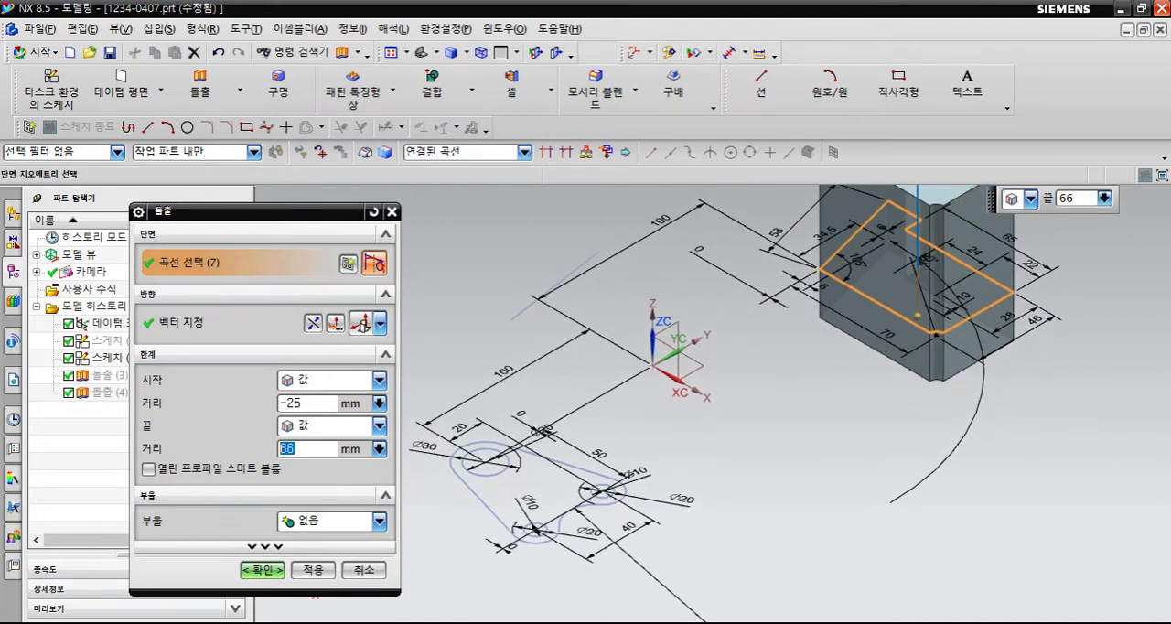
- Set the extrusion's start distance to 0 mm and keep the end distance at 66 mm
{"action": "middle_click_drag", "start_coordinate": [759, 357], "coordinate": [748, 412]}
{"action": "scroll", "coordinate": [749, 412], "scroll_direction": "down", "scroll_amount": 4}
{"action": "scroll", "coordinate": [768, 283], "scroll_direction": "up", "scroll_amount": 5}
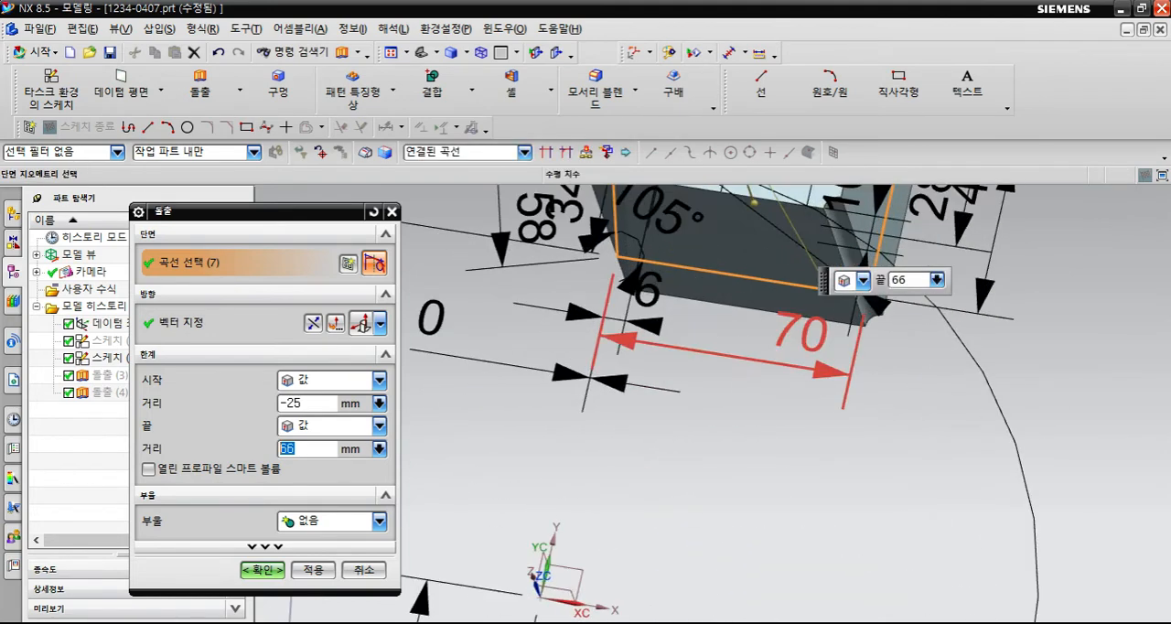
{"action": "scroll", "coordinate": [768, 282], "scroll_direction": "down", "scroll_amount": 2}
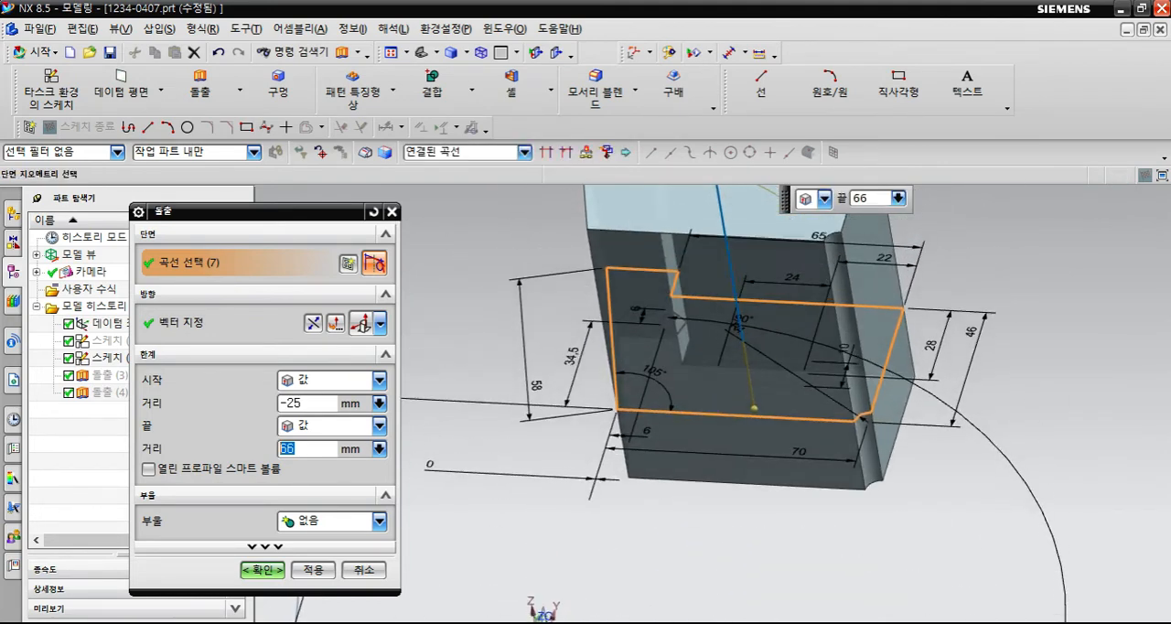
{"action": "left_click", "coordinate": [753, 408]}
{"action": "type", "text": "0"}
{"action": "key", "text": "Return"}
{"action": "middle_click_drag", "start_coordinate": [732, 302], "coordinate": [677, 402]}
{"action": "scroll", "coordinate": [655, 320], "scroll_direction": "down", "scroll_amount": 2}
{"action": "left_click", "coordinate": [660, 322]}
{"action": "key", "text": "Return"}
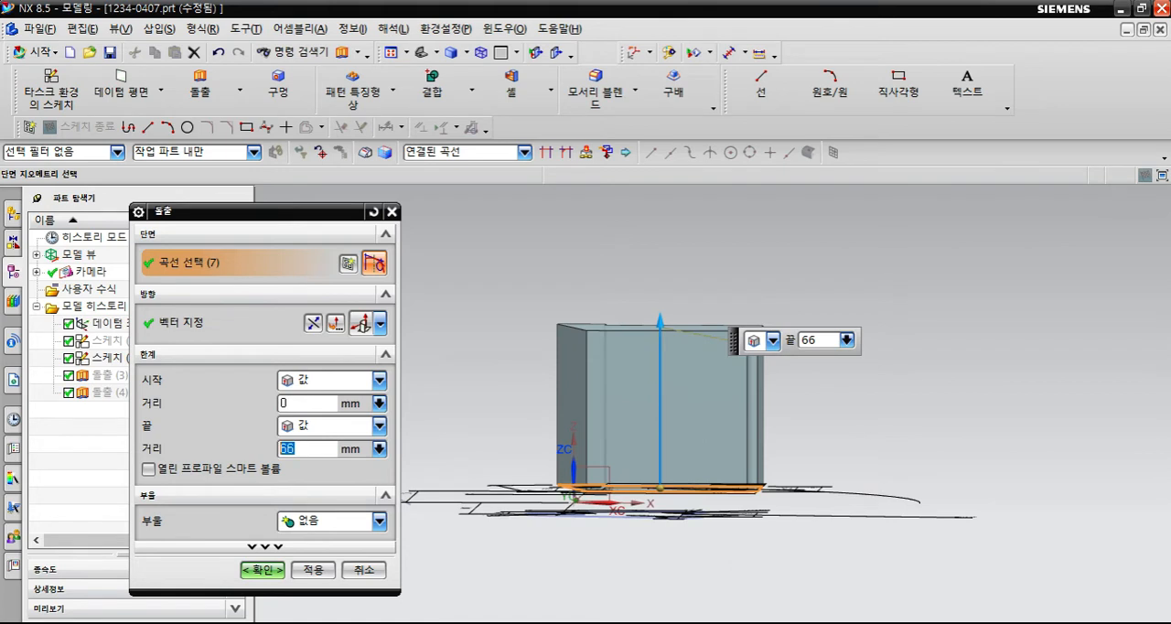
- Set the extrusion direction to the positive ZC axis, then reverse it and flip it back to upward
{"action": "middle_click_drag", "start_coordinate": [692, 452], "coordinate": [592, 481]}
{"action": "middle_click_drag", "start_coordinate": [686, 423], "coordinate": [677, 467]}
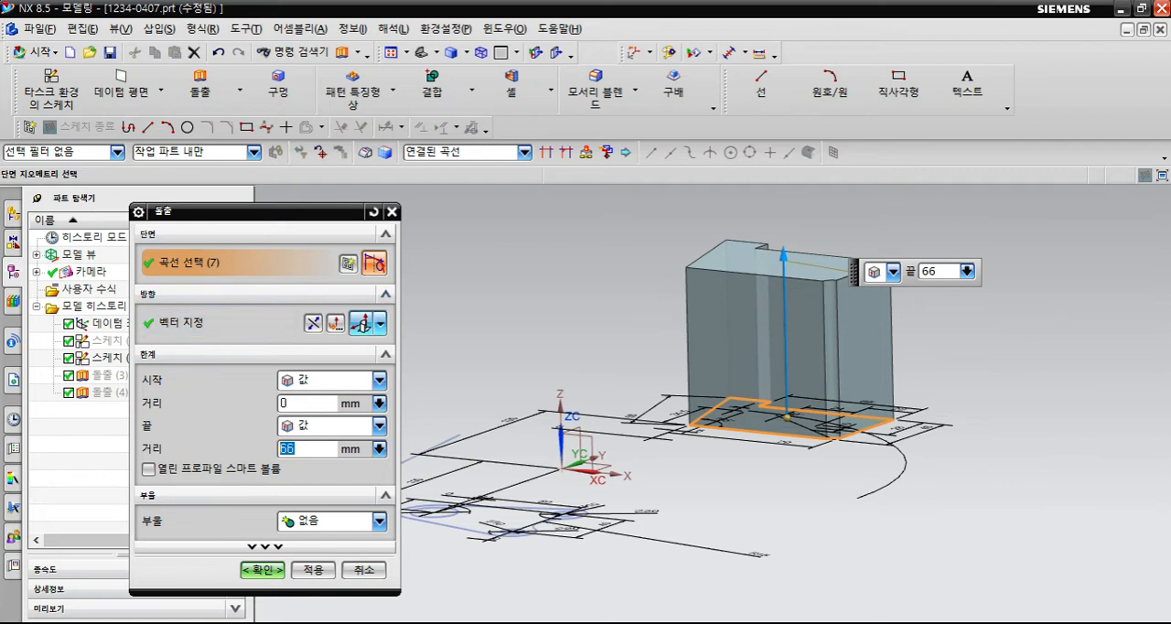
{"action": "left_click", "coordinate": [379, 322]}
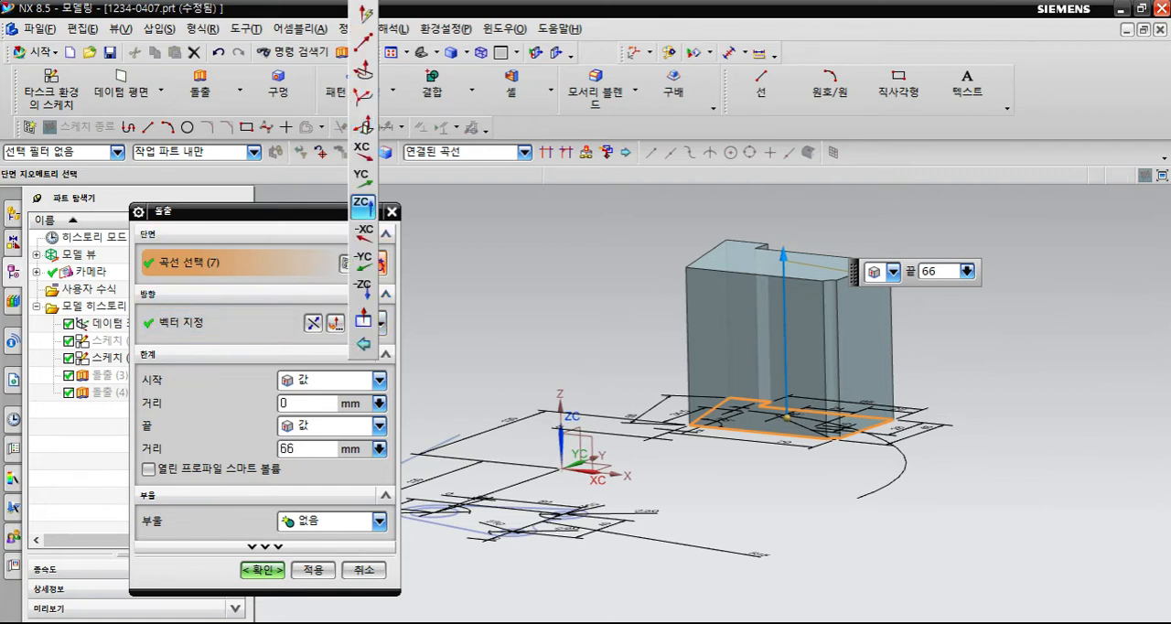
{"action": "left_click", "coordinate": [362, 205]}
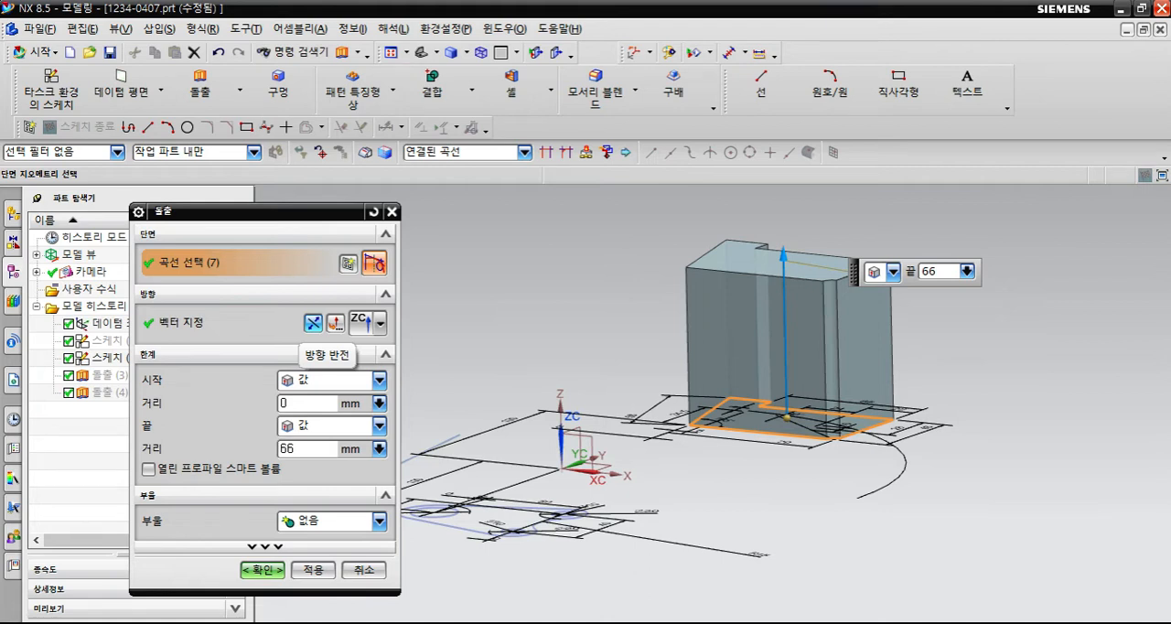
{"action": "left_click", "coordinate": [313, 322]}
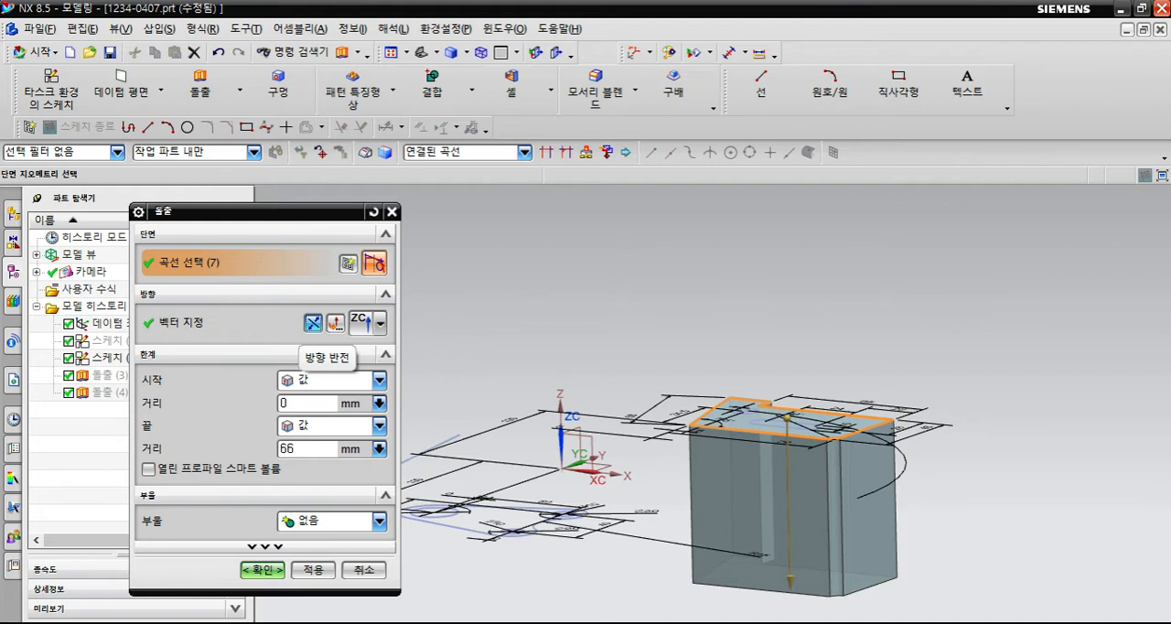
{"action": "left_click", "coordinate": [312, 322]}
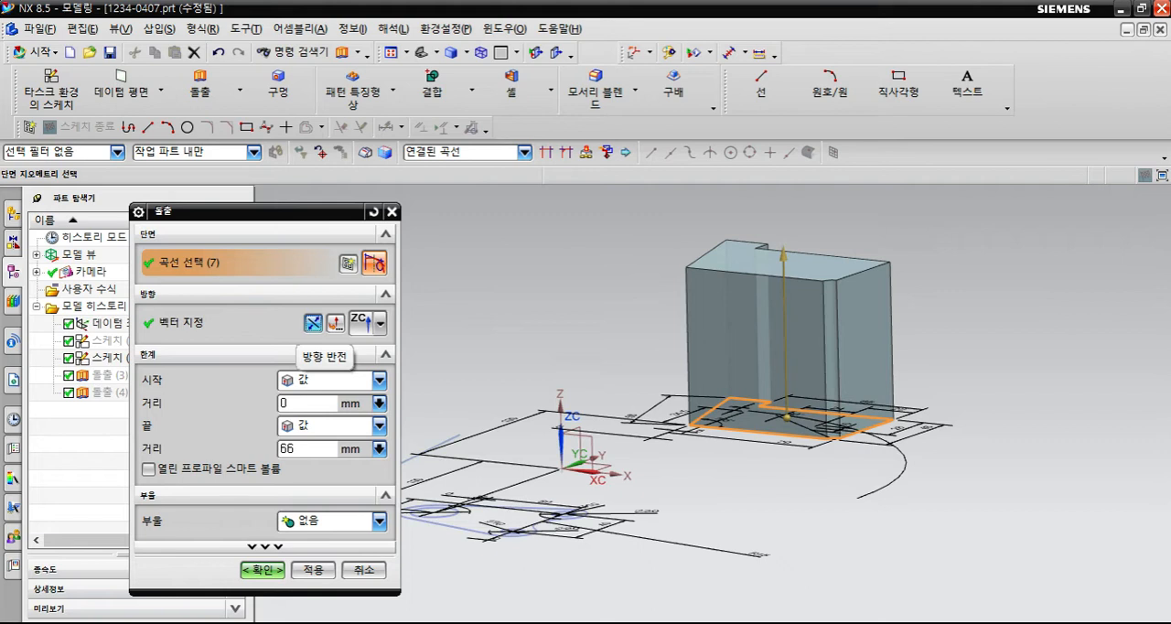
- Reverse the extrusion direction of the notched plate outline so it extends downward
{"action": "left_click", "coordinate": [312, 322]}
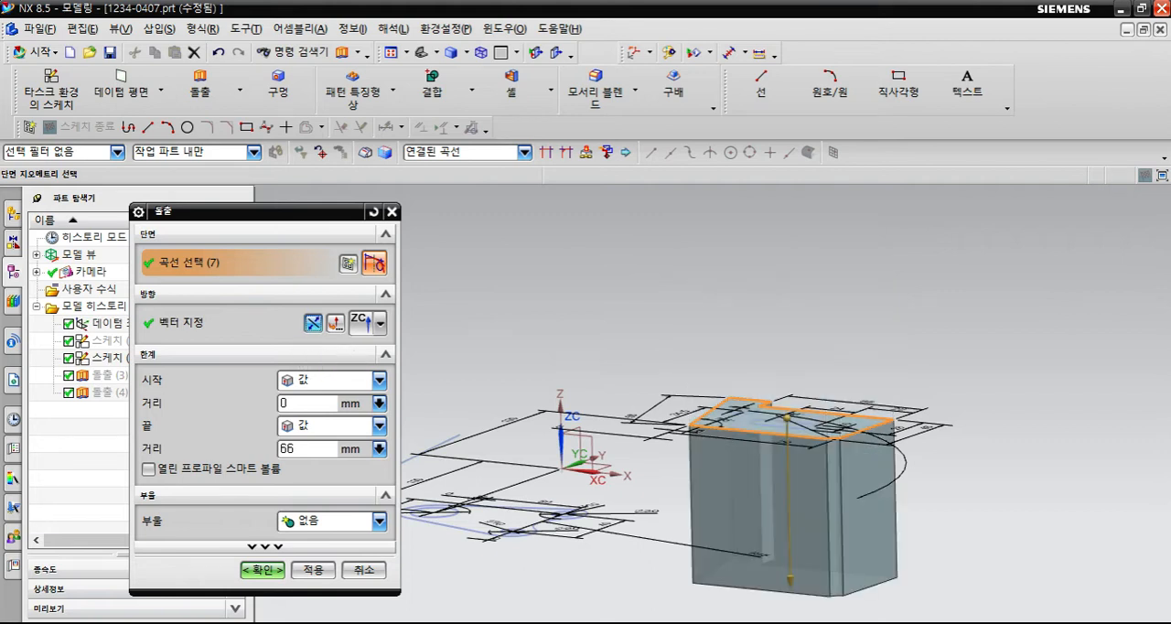
{"action": "middle_click_drag", "start_coordinate": [622, 434], "coordinate": [633, 370], "text": "shift"}
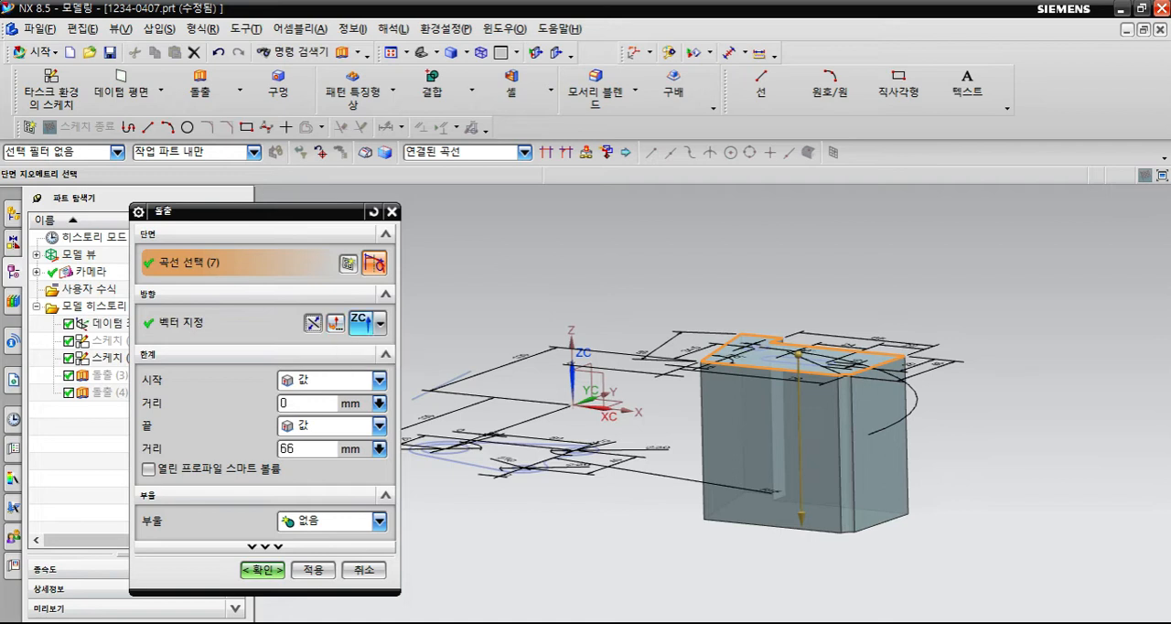
{"action": "left_click", "coordinate": [379, 322]}
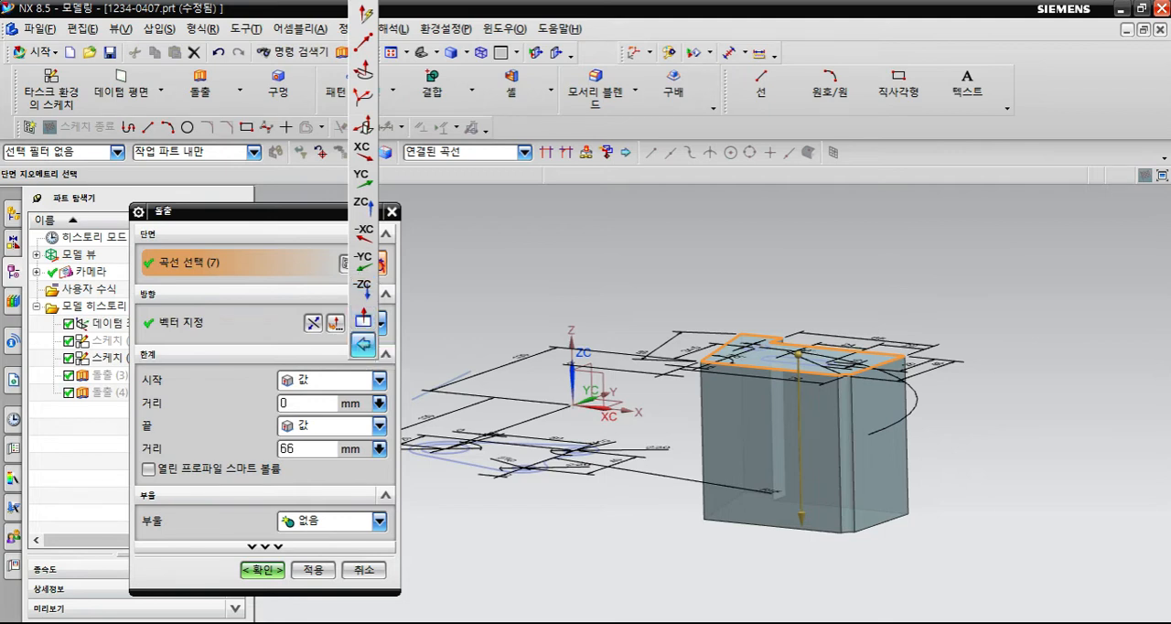
{"action": "left_click", "coordinate": [417, 366]}
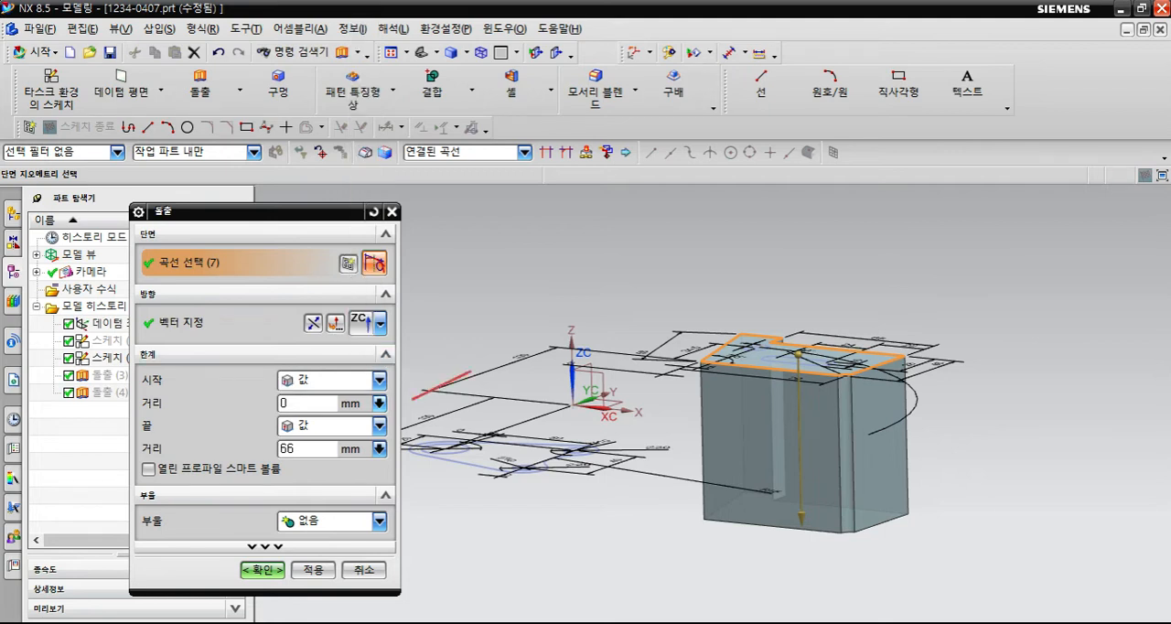
- Keep the extrusion's start limit as a value and set the end distance to 50 mm
{"action": "left_click", "coordinate": [379, 380]}
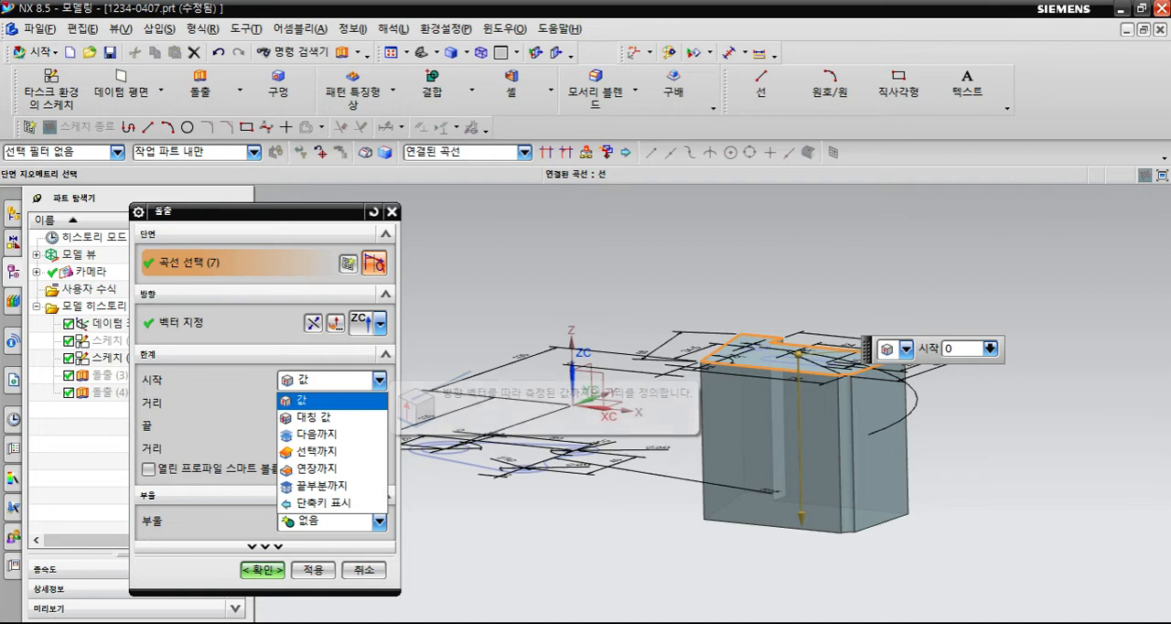
{"action": "left_click", "coordinate": [378, 381]}
{"action": "double_click", "coordinate": [290, 449]}
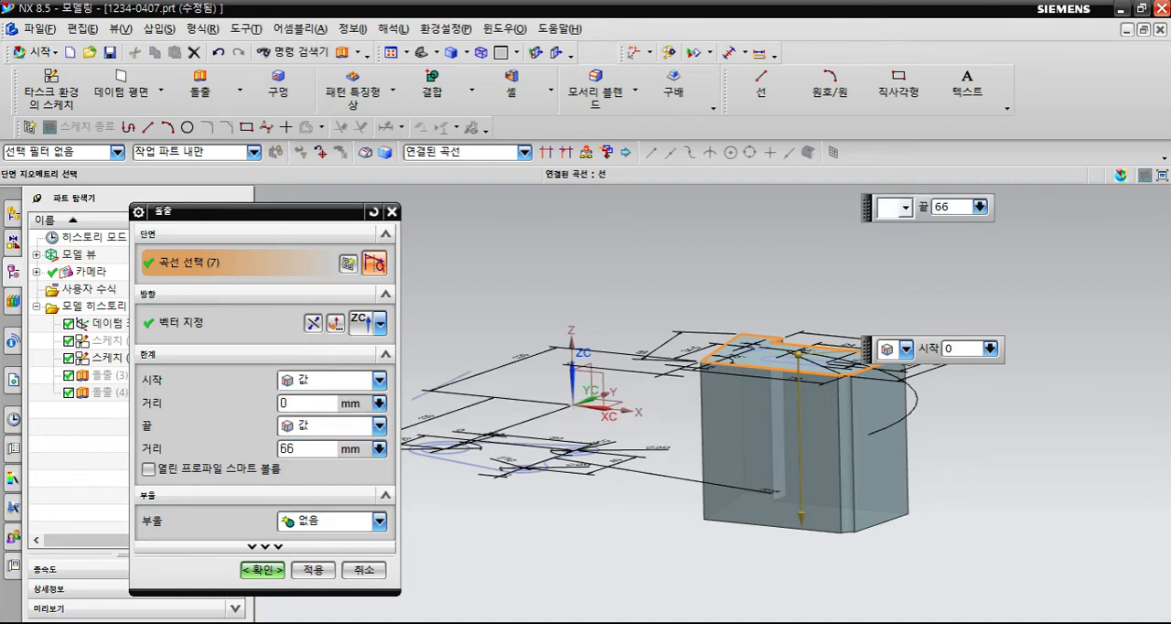
{"action": "type", "text": "50"}
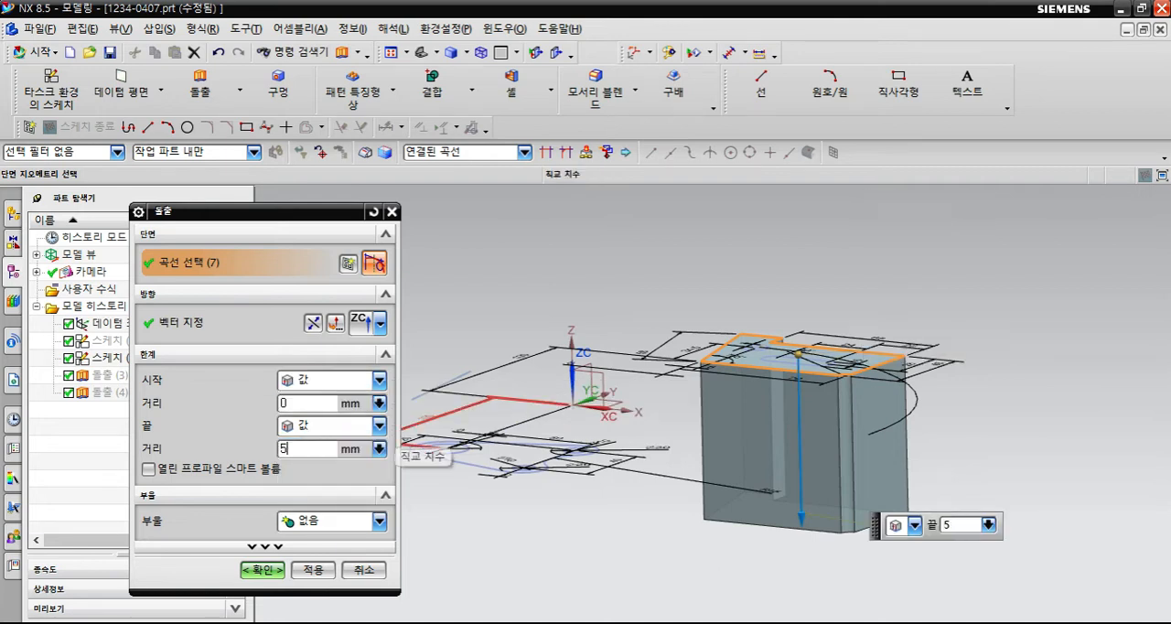
{"action": "key", "text": "Return"}
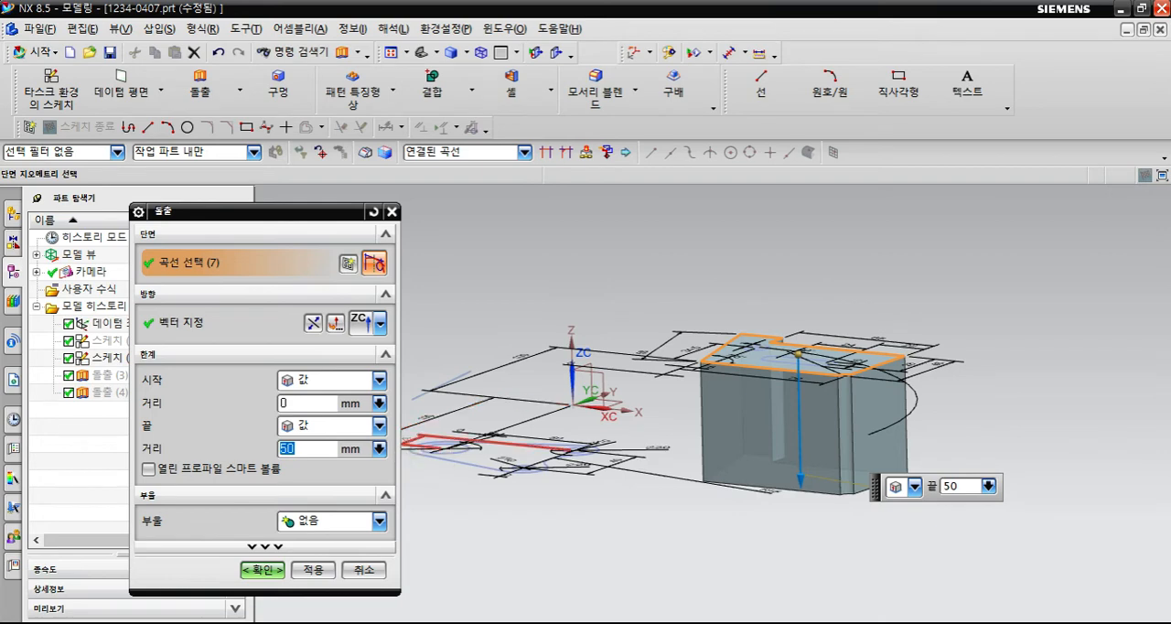
- Keep the Boolean option at None and complete the extrusion of the notched plate
{"action": "mouse_move", "coordinate": [403, 508]}
{"action": "middle_mouse_down"}
{"action": "mouse_move", "coordinate": [691, 359]}
{"action": "mouse_move", "coordinate": [692, 531]}
{"action": "middle_mouse_up"}
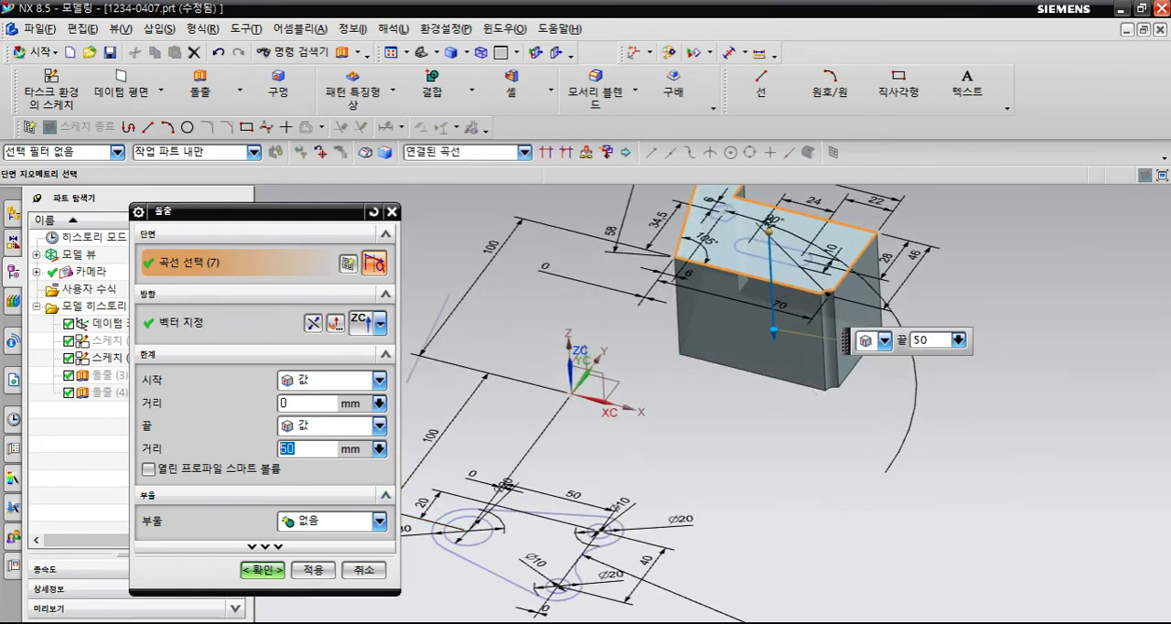
{"action": "left_click", "coordinate": [379, 521]}
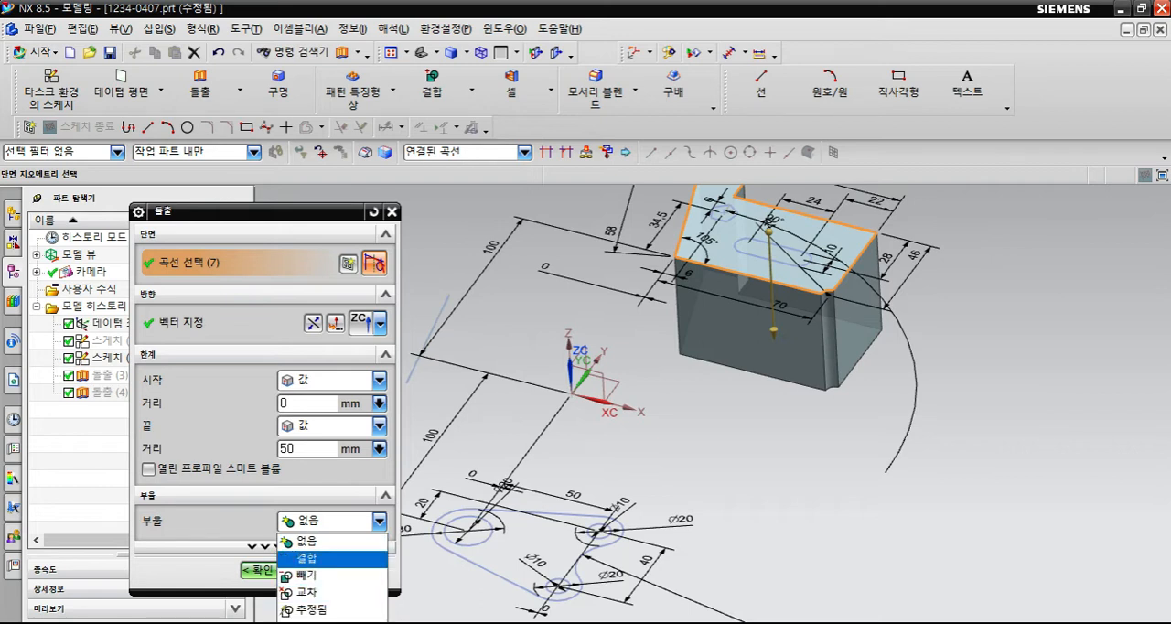
{"action": "left_click", "coordinate": [338, 541]}
{"action": "left_click", "coordinate": [379, 522]}
{"action": "left_click", "coordinate": [338, 541]}
{"action": "key", "text": "Return"}
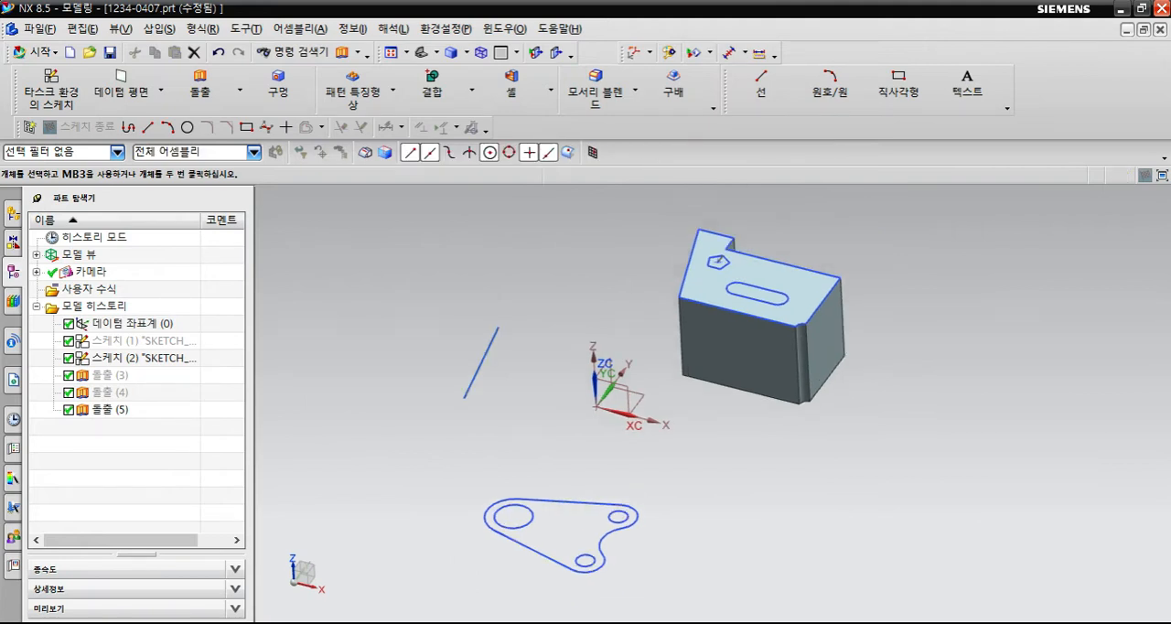
- Swap the shown and hidden objects, release the magenta block from hiding, and swap back to display both bodies together
{"action": "key", "text": "ctrl+shift+b"}
{"action": "key", "text": "ctrl+b"}
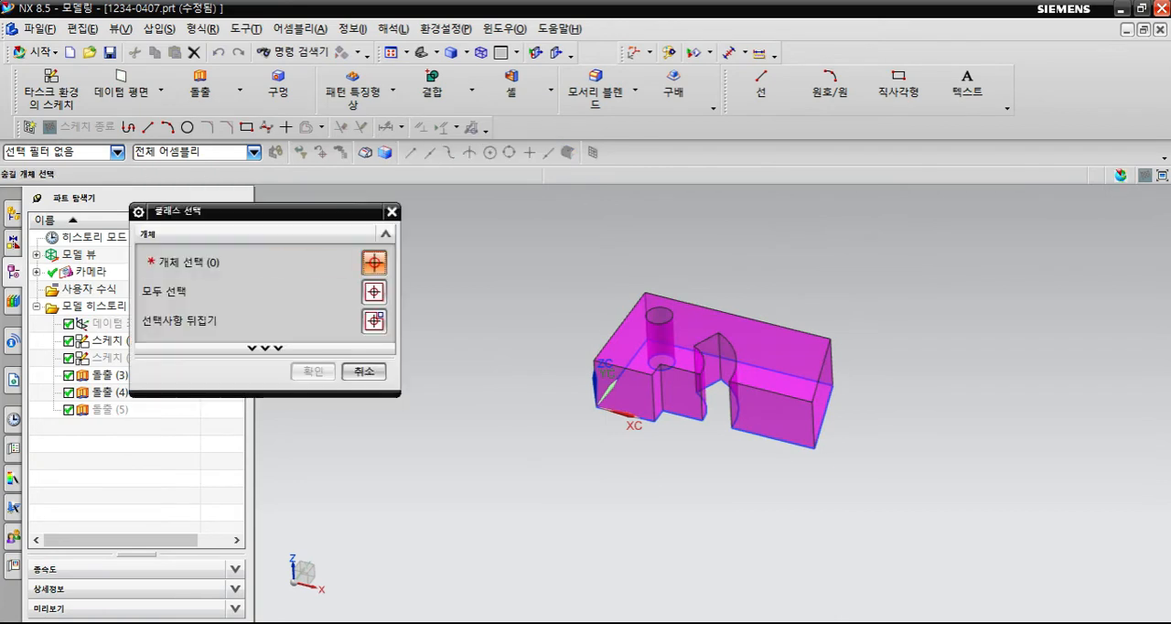
{"action": "left_click", "coordinate": [754, 343]}
{"action": "middle_click", "coordinate": [755, 343]}
{"action": "key", "text": "ctrl+shift+b"}
{"action": "scroll", "coordinate": [732, 365], "scroll_direction": "up", "scroll_amount": 2}
{"action": "middle_click_drag", "start_coordinate": [627, 441], "coordinate": [642, 387]}
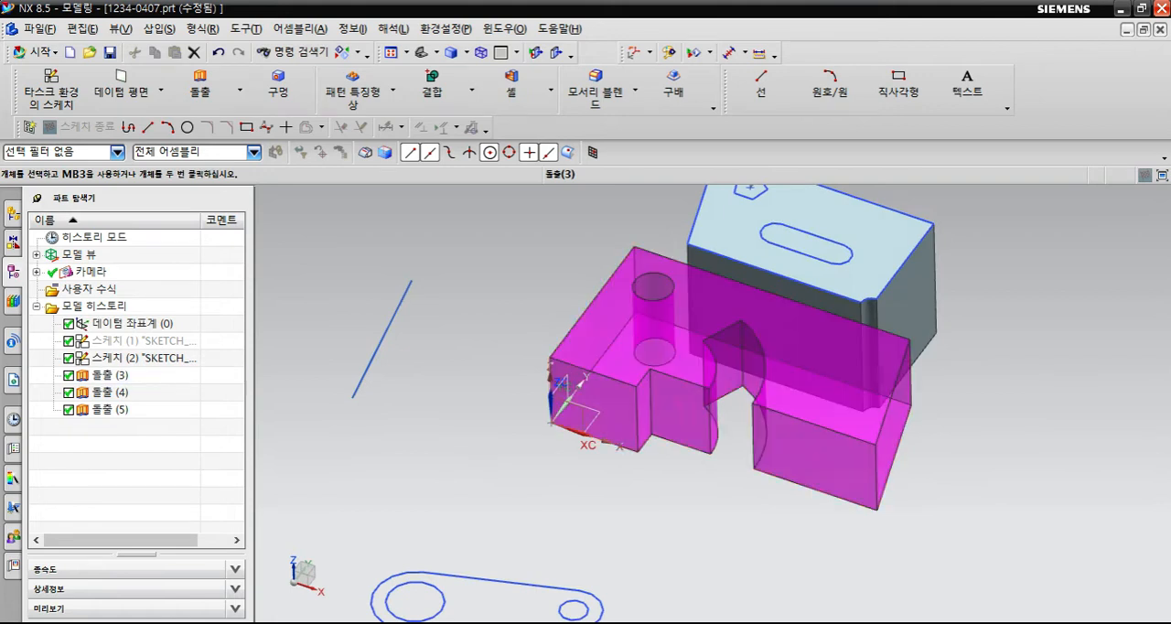
- Hide the magenta block at the coordinate origin again
{"action": "left_click", "coordinate": [661, 378]}
{"action": "middle_click_drag", "start_coordinate": [787, 293], "coordinate": [750, 327], "text": "shift"}
{"action": "key", "text": "ctrl+b"}
- Open the notched body's extrusion for editing and leave it without changing any parameters
{"action": "double_click", "coordinate": [752, 329]}
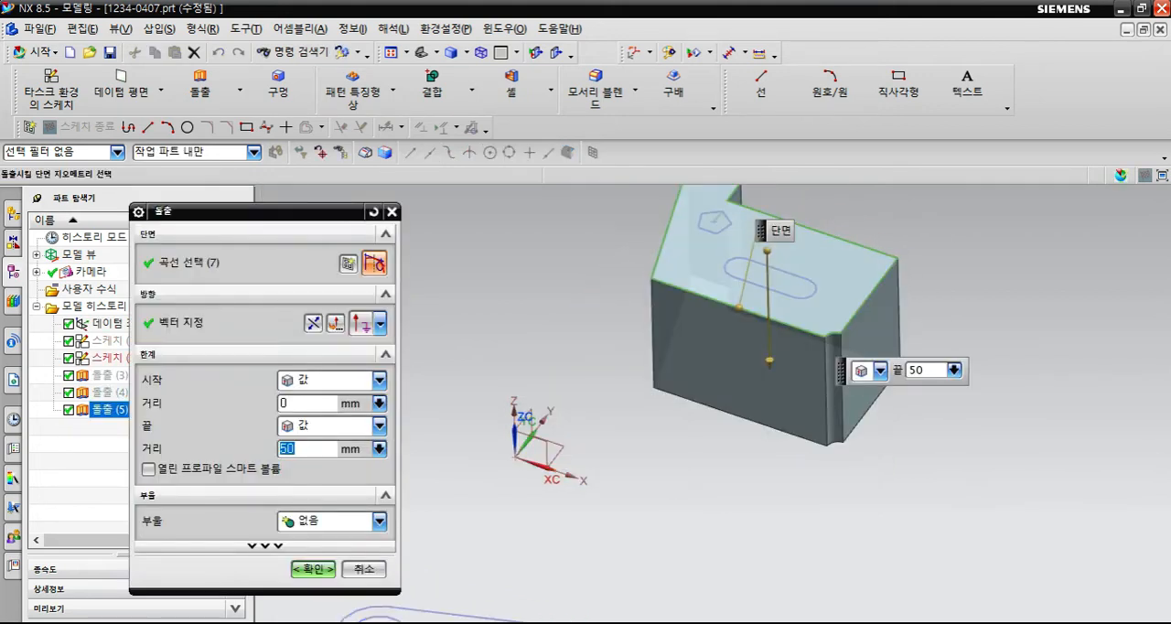
{"action": "key", "text": "Escape"}
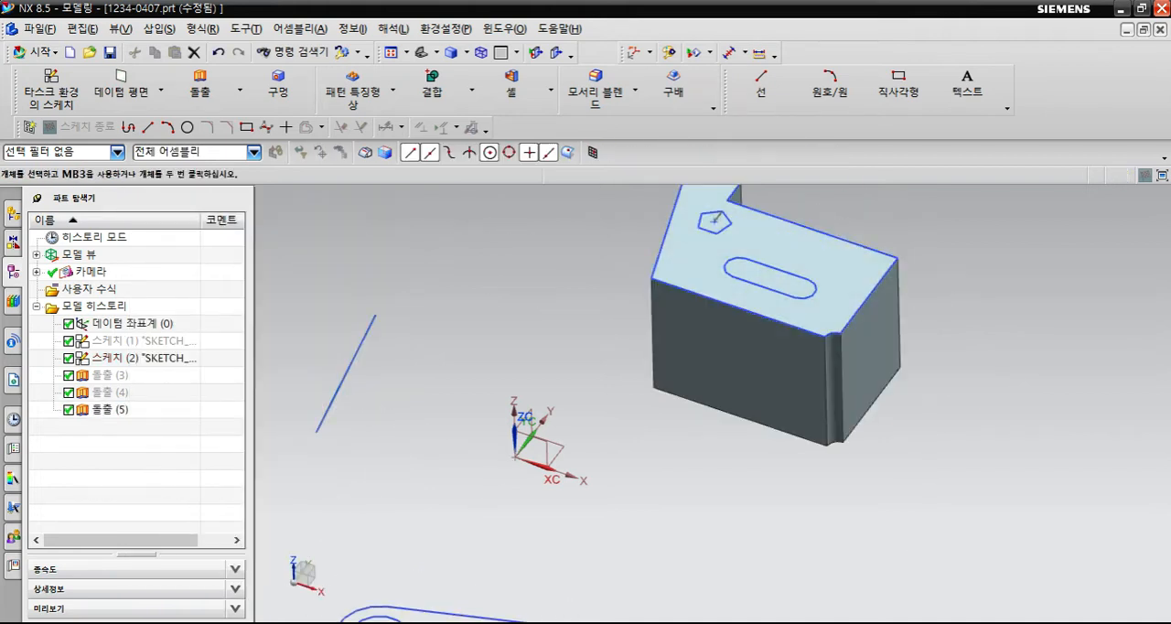
{"action": "scroll", "coordinate": [677, 452], "scroll_direction": "down", "scroll_amount": 2}
{"action": "middle_click_drag", "start_coordinate": [579, 477], "coordinate": [544, 466]}
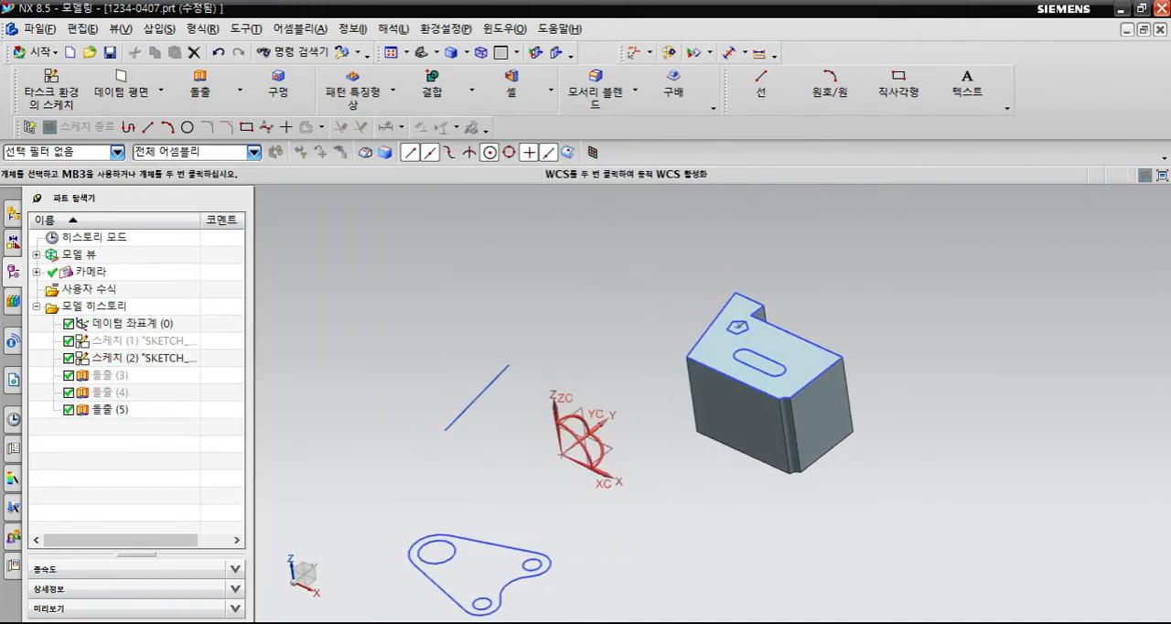
{"action": "scroll", "coordinate": [617, 463], "scroll_direction": "up", "scroll_amount": 1}
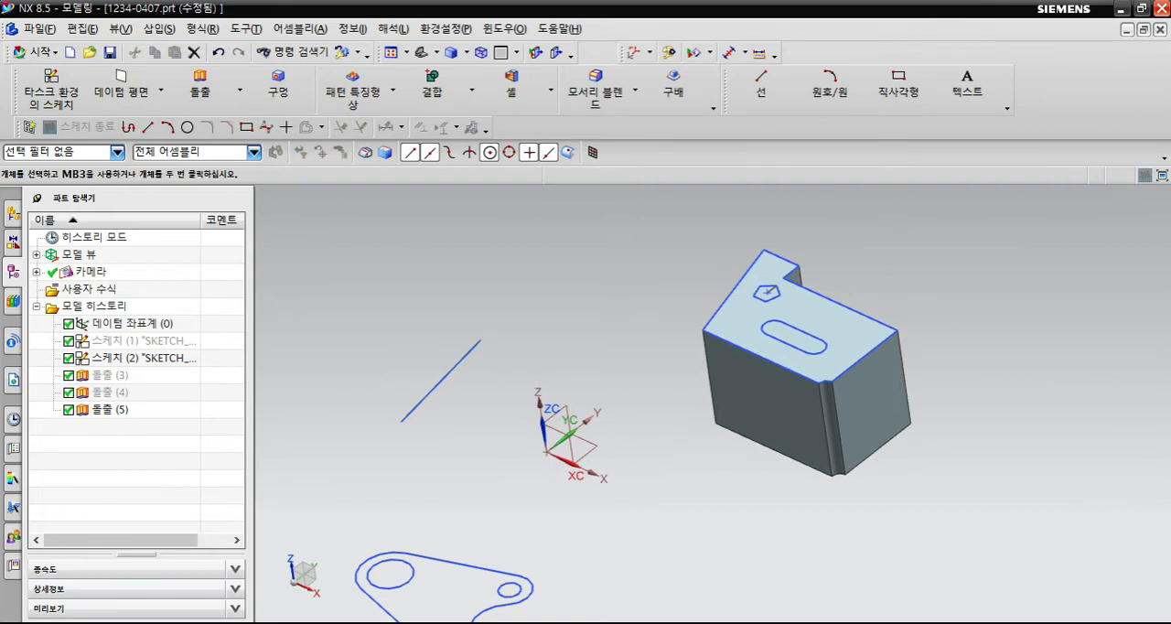
- Undo the recent visibility changes and the extrusion of the notched plate
{"action": "key", "text": "ctrl+z"}
{"action": "key", "text": "ctrl+z"}
{"action": "key", "text": "ctrl+z"}
{"action": "key", "text": "ctrl+z"}
{"action": "key", "text": "ctrl+z"}
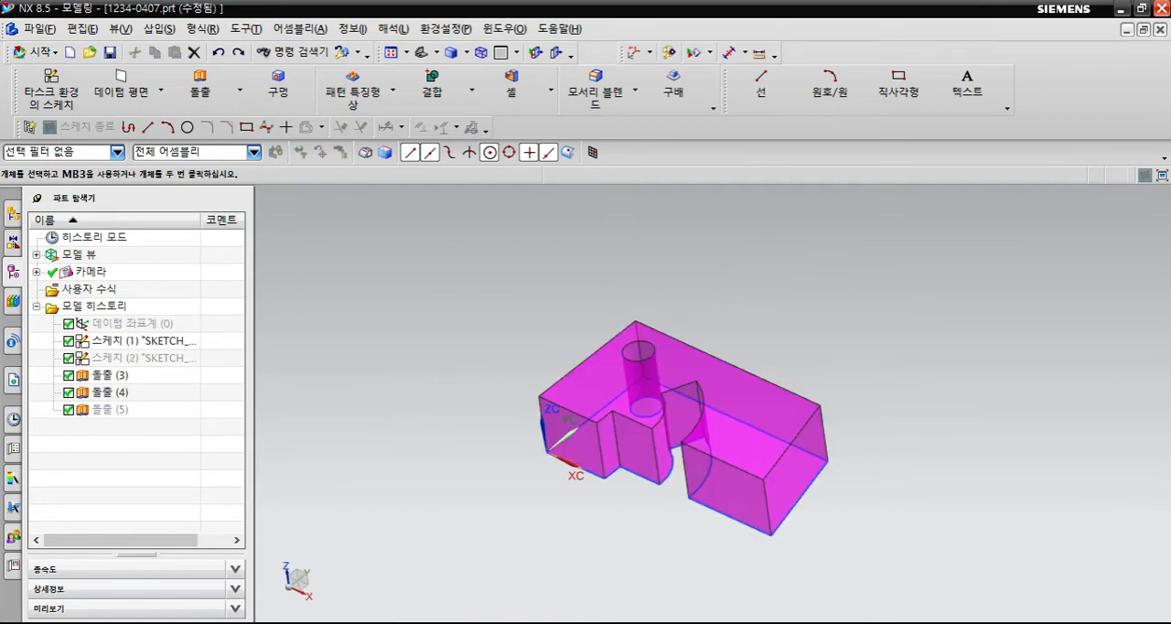
{"action": "mouse_move", "coordinate": [763, 419]}
{"action": "middle_mouse_down"}
{"action": "mouse_move", "coordinate": [787, 399]}
{"action": "mouse_move", "coordinate": [775, 364]}
{"action": "mouse_move", "coordinate": [761, 392]}
{"action": "middle_mouse_up"}
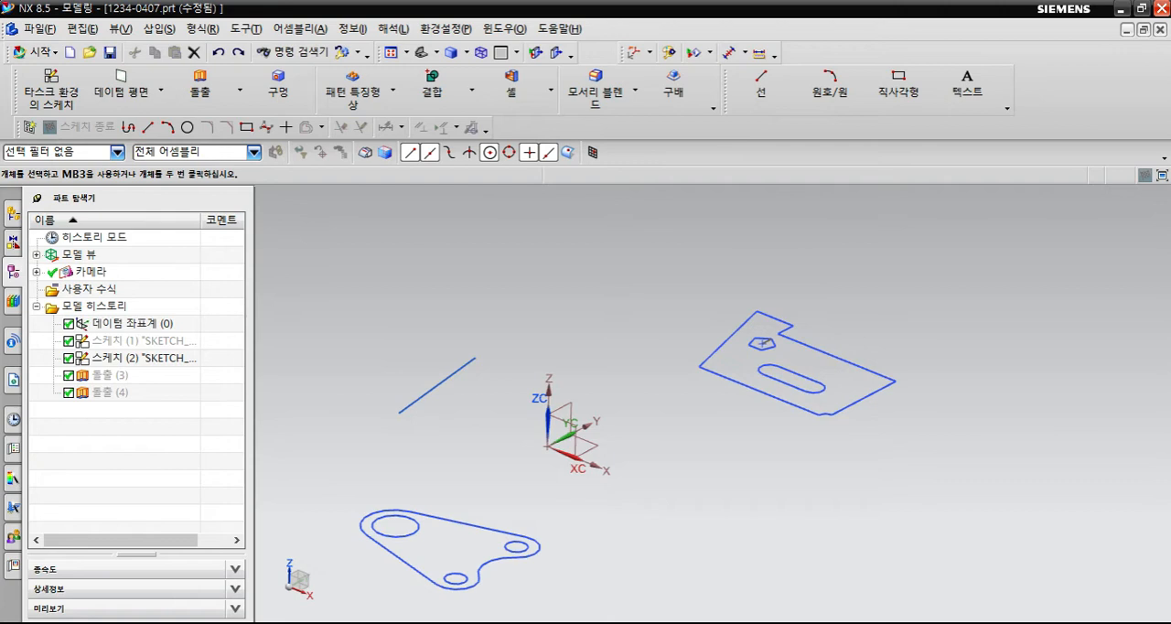
- Extrude the connected outer outline of the notched plate 50 mm with the direction reversed to downward
{"action": "key", "text": "x"}
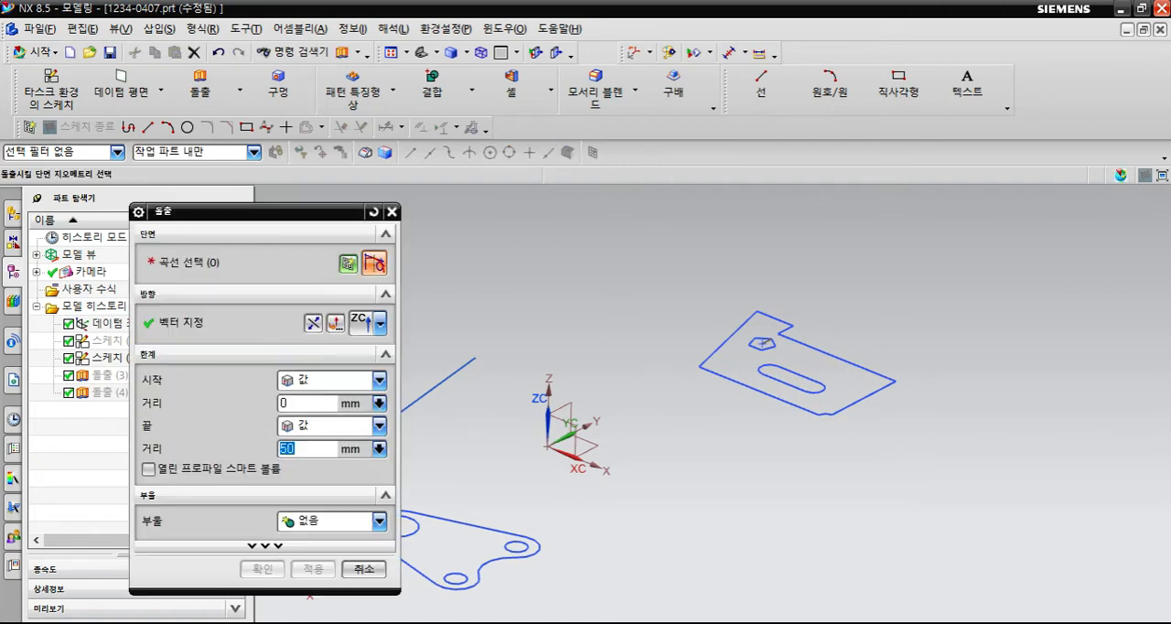
{"action": "left_click", "coordinate": [760, 390]}
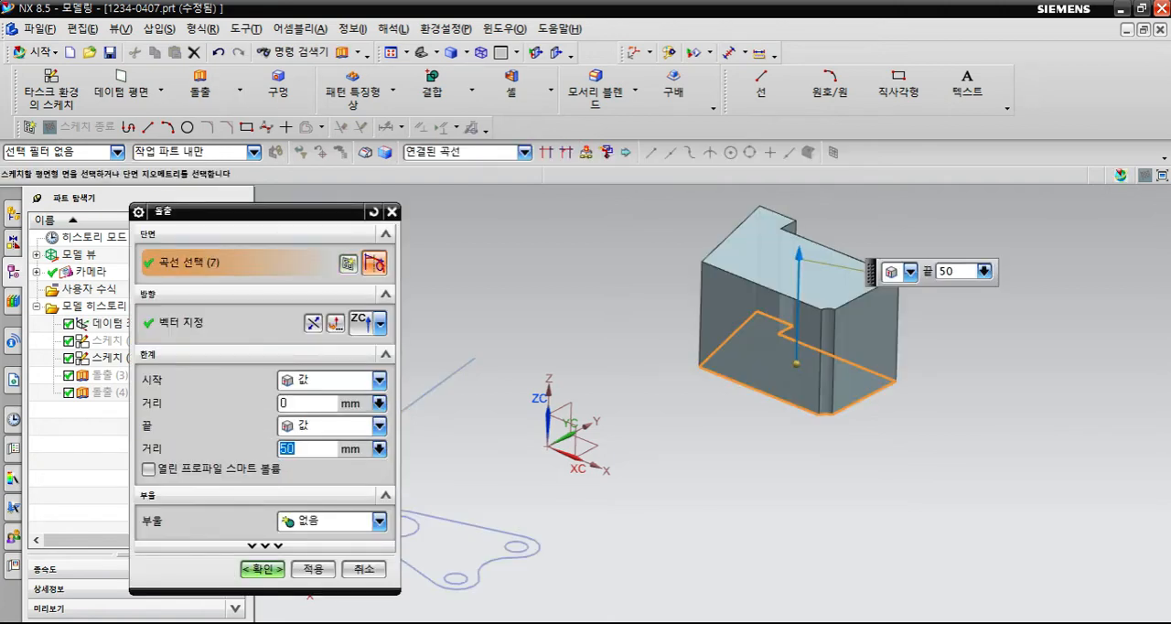
{"action": "left_click", "coordinate": [313, 323]}
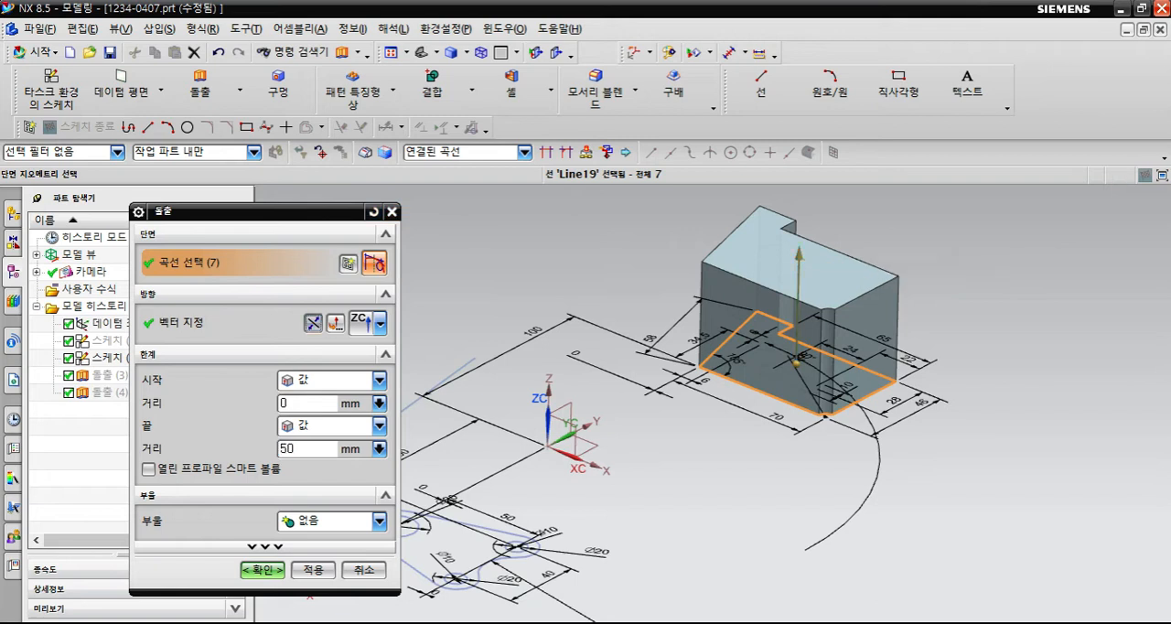
{"action": "middle_click", "coordinate": [485, 363]}
{"action": "middle_click_drag", "start_coordinate": [549, 501], "coordinate": [576, 471]}
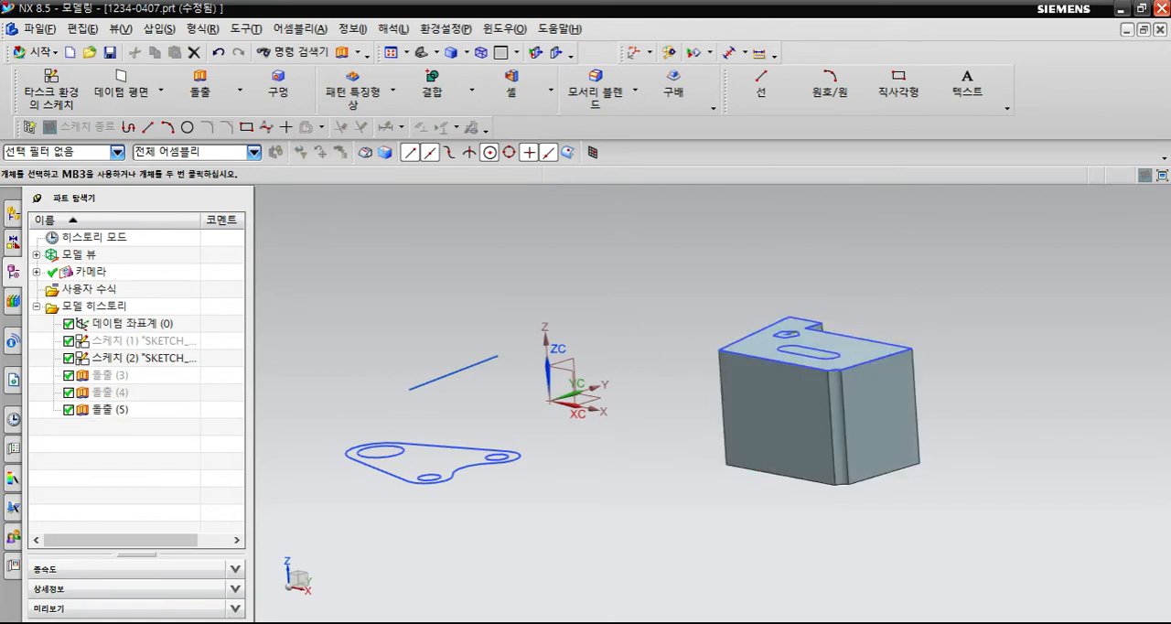
- Edit the notched body's extrusion and set its end distance to 70 mm
{"action": "left_click", "coordinate": [109, 410]}
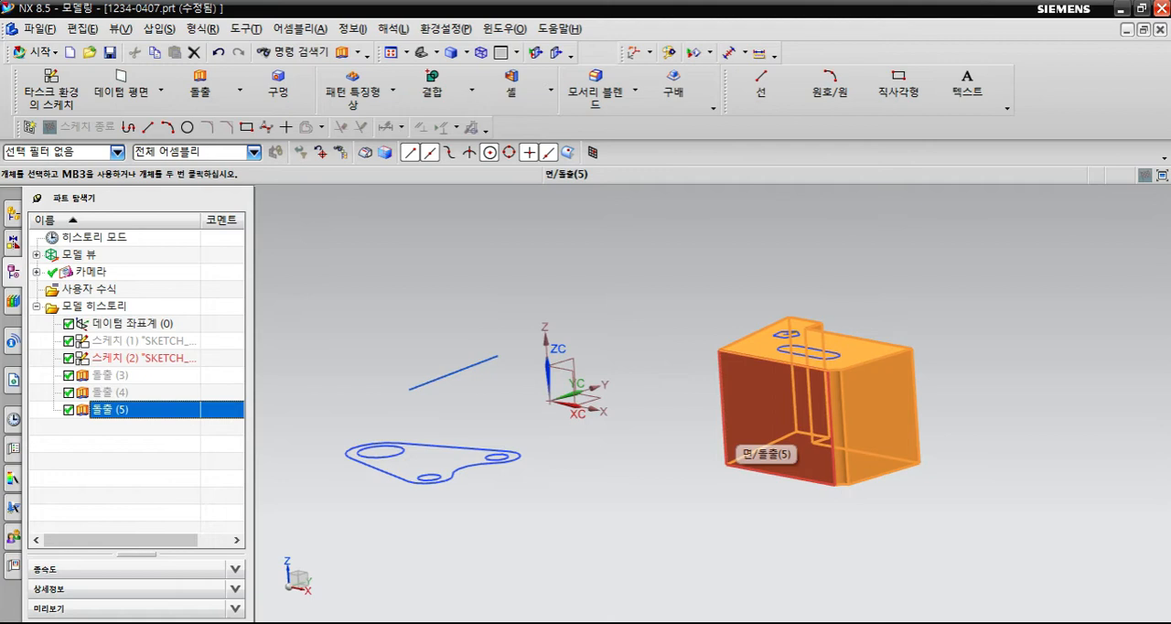
{"action": "key", "text": "Escape"}
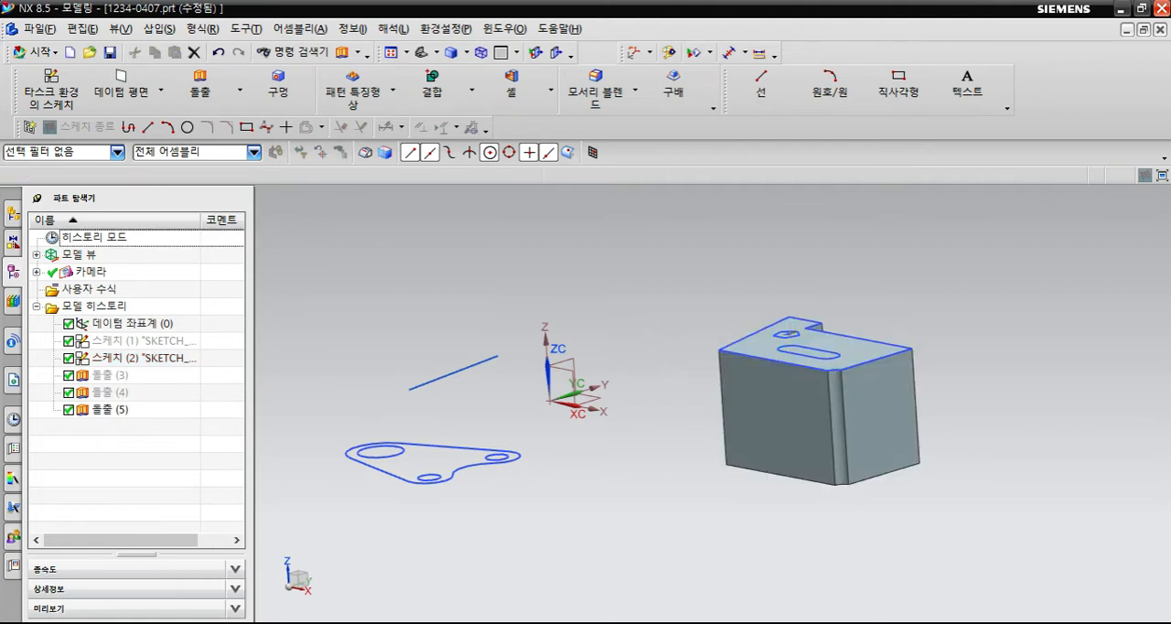
{"action": "double_click", "coordinate": [110, 410]}
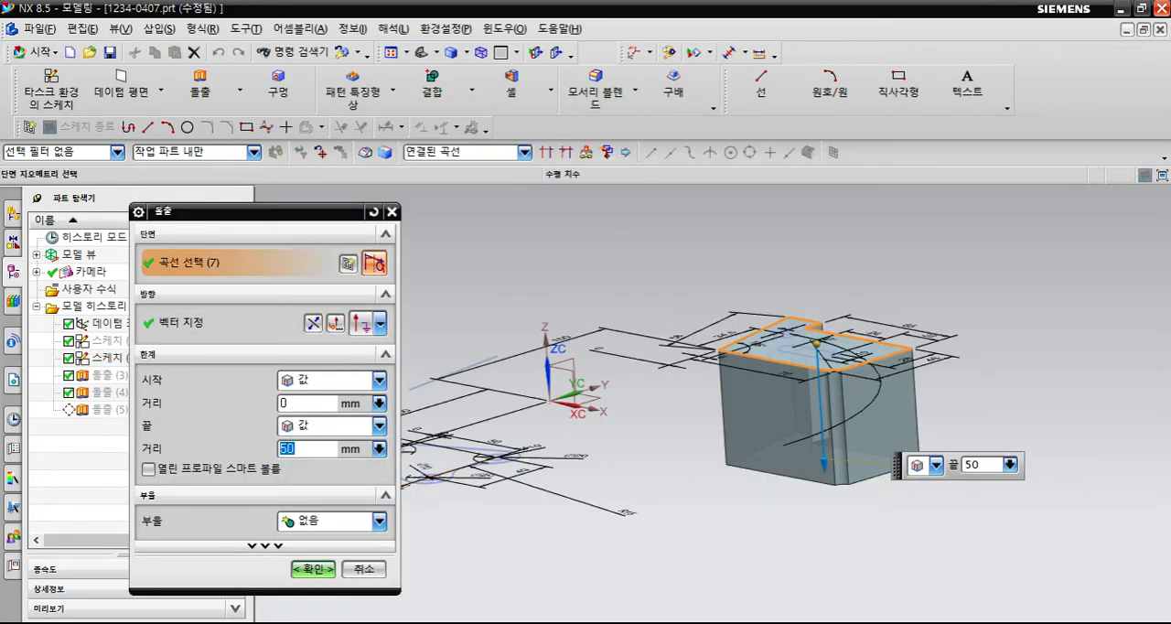
{"action": "type", "text": "70"}
{"action": "key", "text": "Return"}
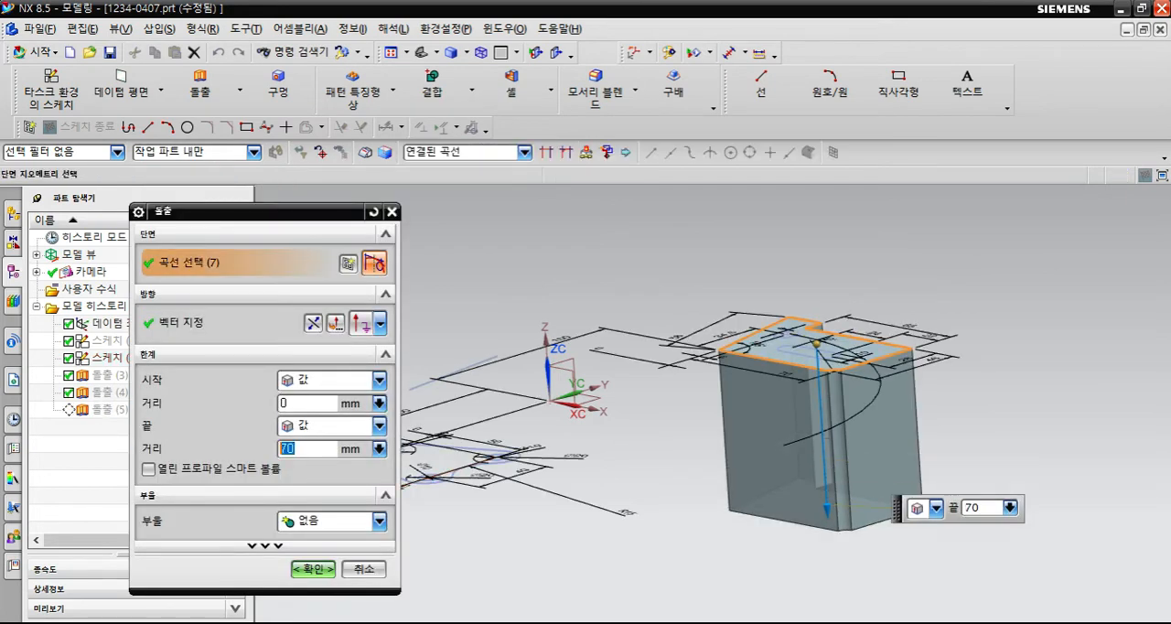
{"action": "key", "text": "Return"}
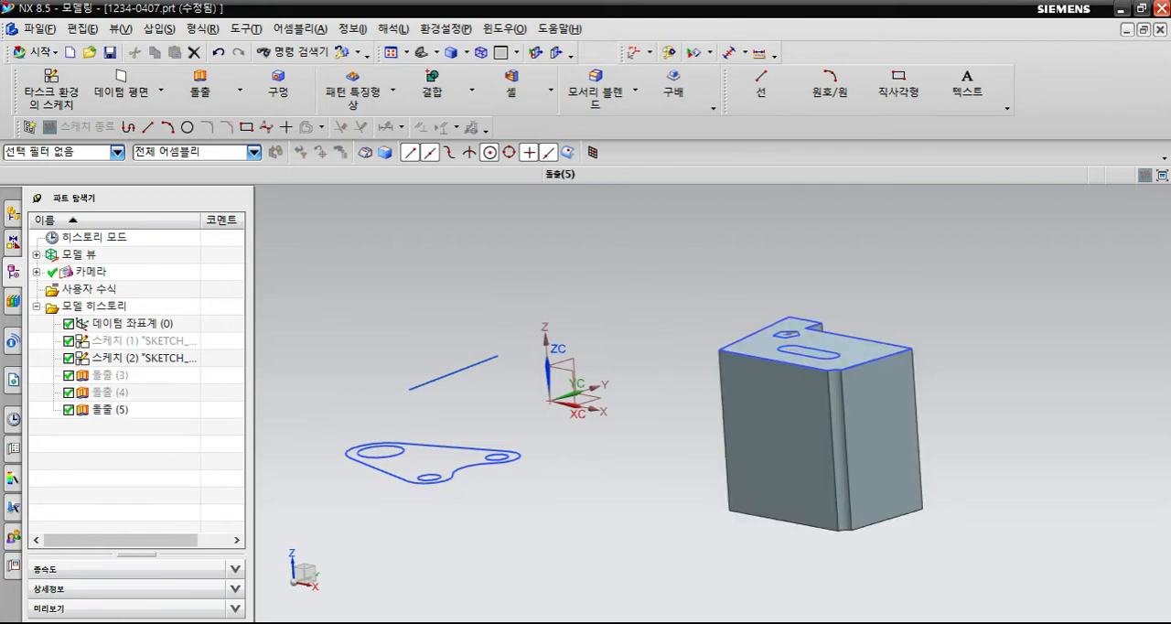
- Edit the notched body's extrusion again, trying end distances of 50 and 30 mm before applying 80 mm
{"action": "double_click", "coordinate": [862, 451]}
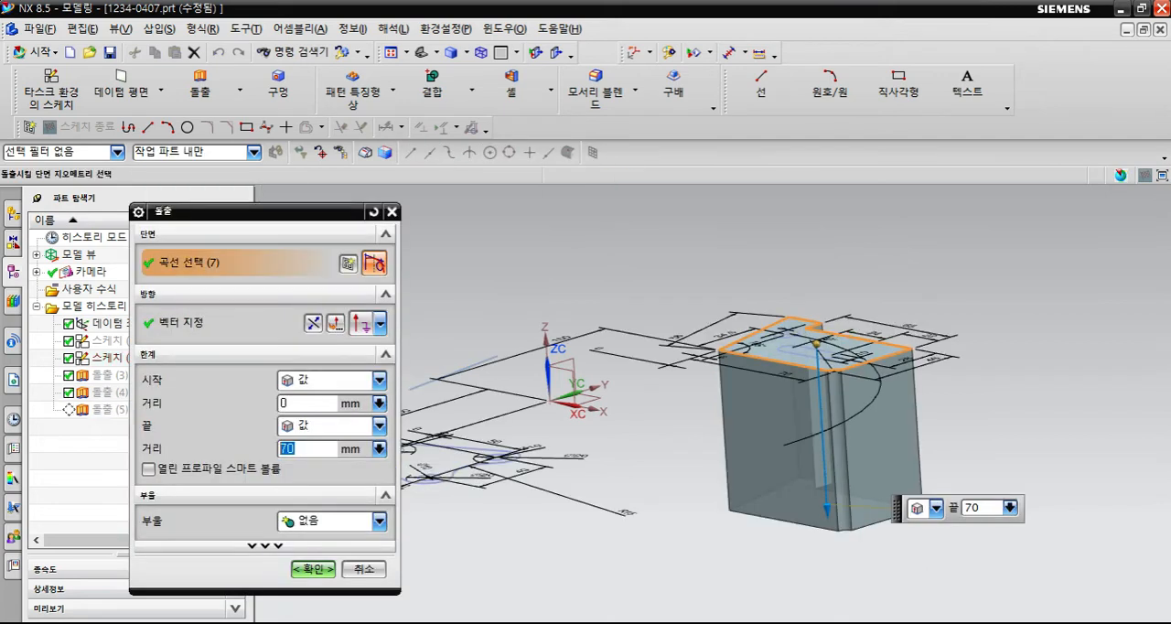
{"action": "left_click_drag", "start_coordinate": [275, 211], "coordinate": [298, 194]}
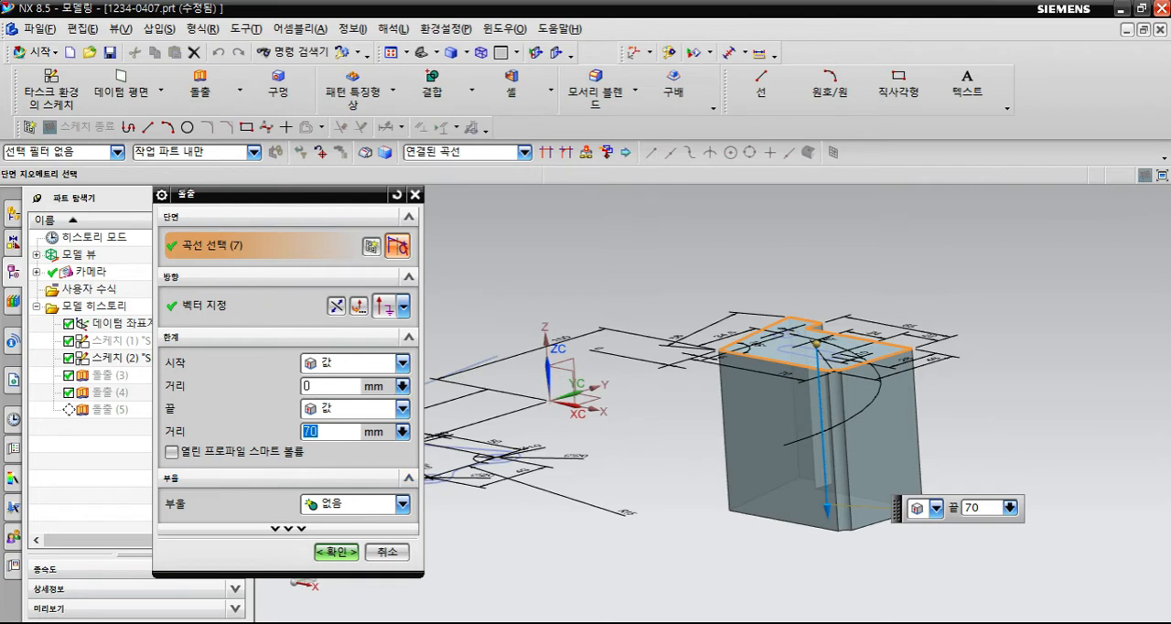
{"action": "type", "text": "50"}
{"action": "key", "text": "Return"}
{"action": "type", "text": "30"}
{"action": "key", "text": "Return"}
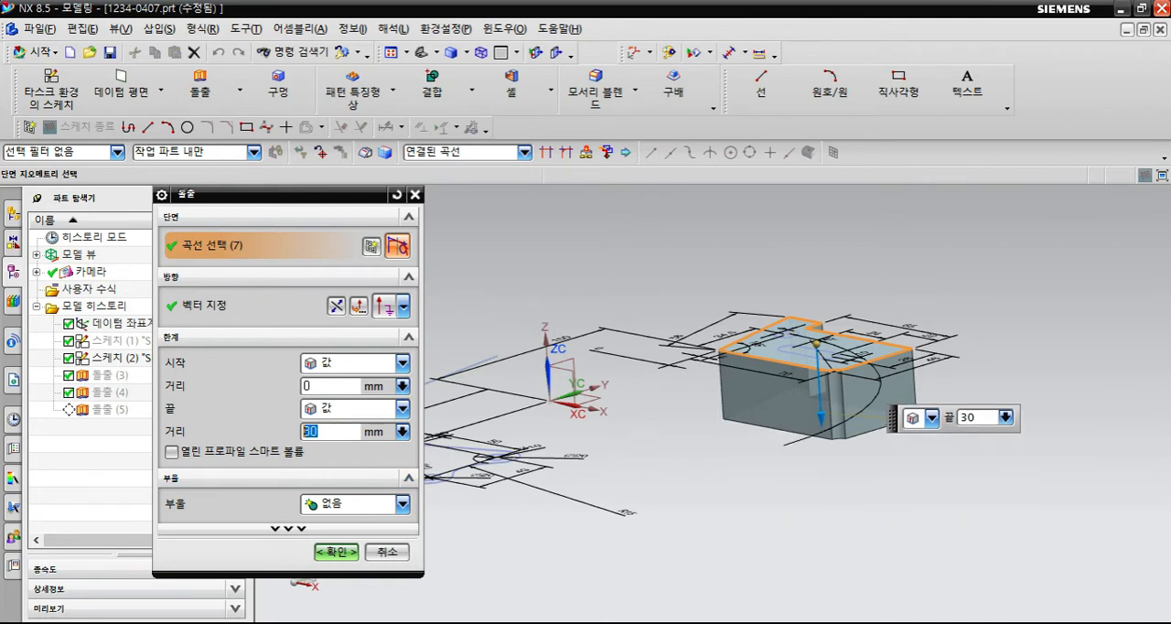
{"action": "type", "text": "80"}
{"action": "key", "text": "Return"}
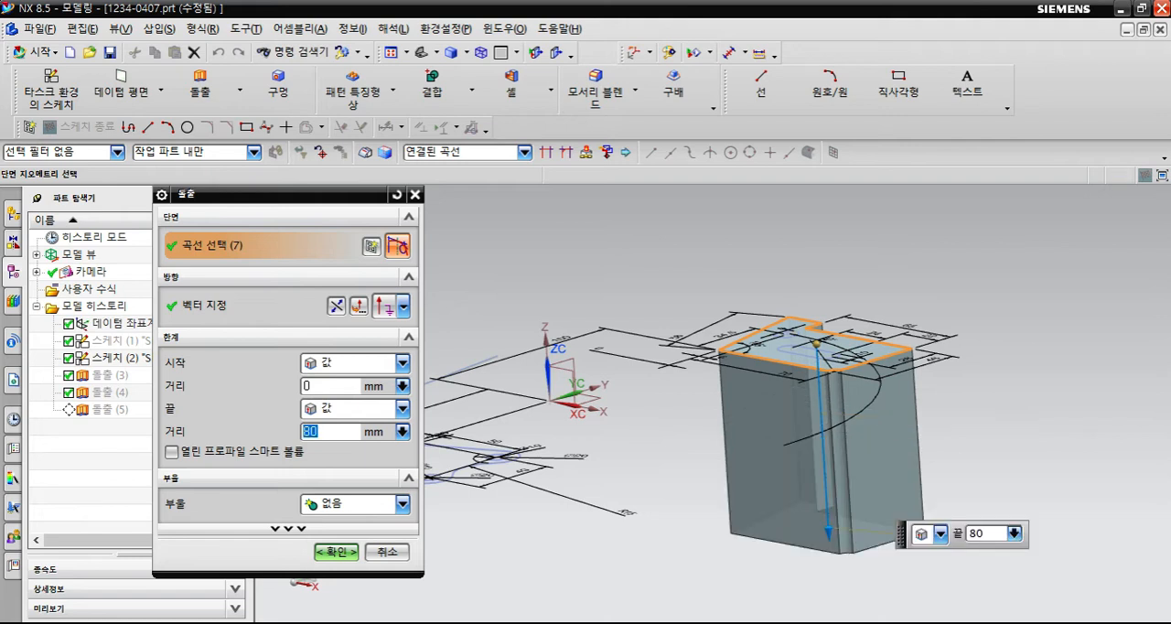
{"action": "key", "text": "Return"}
{"action": "mouse_move", "coordinate": [574, 485]}
{"action": "middle_mouse_down"}
{"action": "mouse_move", "coordinate": [636, 572]}
{"action": "mouse_move", "coordinate": [577, 494]}
{"action": "mouse_move", "coordinate": [560, 517]}
{"action": "mouse_move", "coordinate": [570, 515]}
{"action": "mouse_move", "coordinate": [570, 536]}
{"action": "middle_mouse_up"}
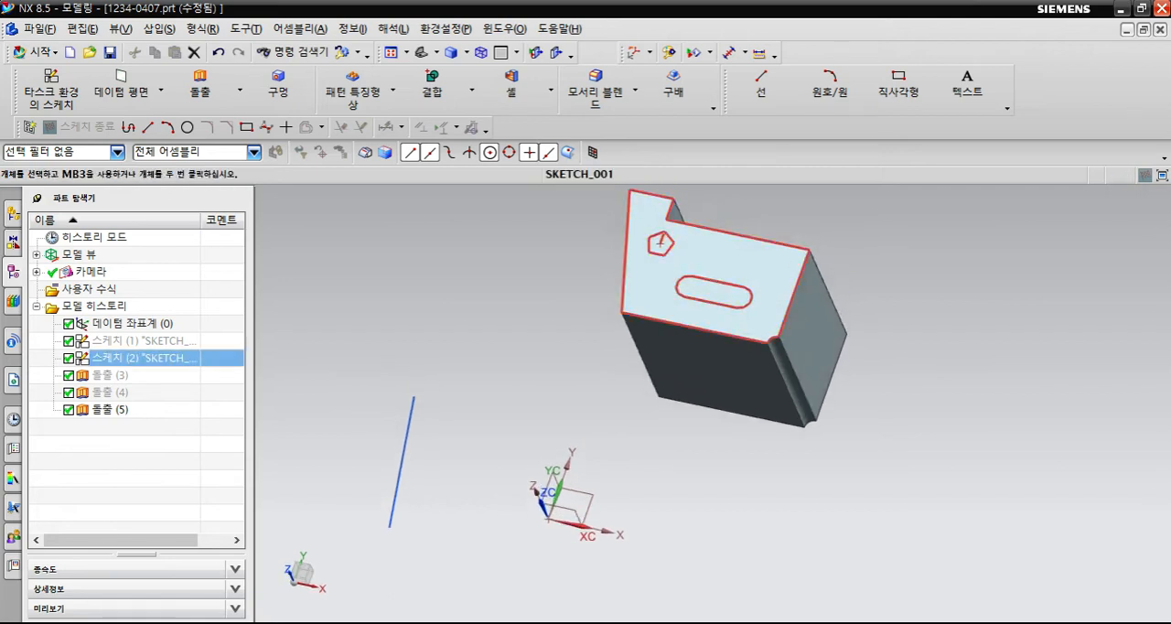
{"action": "scroll", "coordinate": [694, 284], "scroll_direction": "up", "scroll_amount": 1}
{"action": "middle_click_drag", "start_coordinate": [737, 438], "coordinate": [731, 415]}
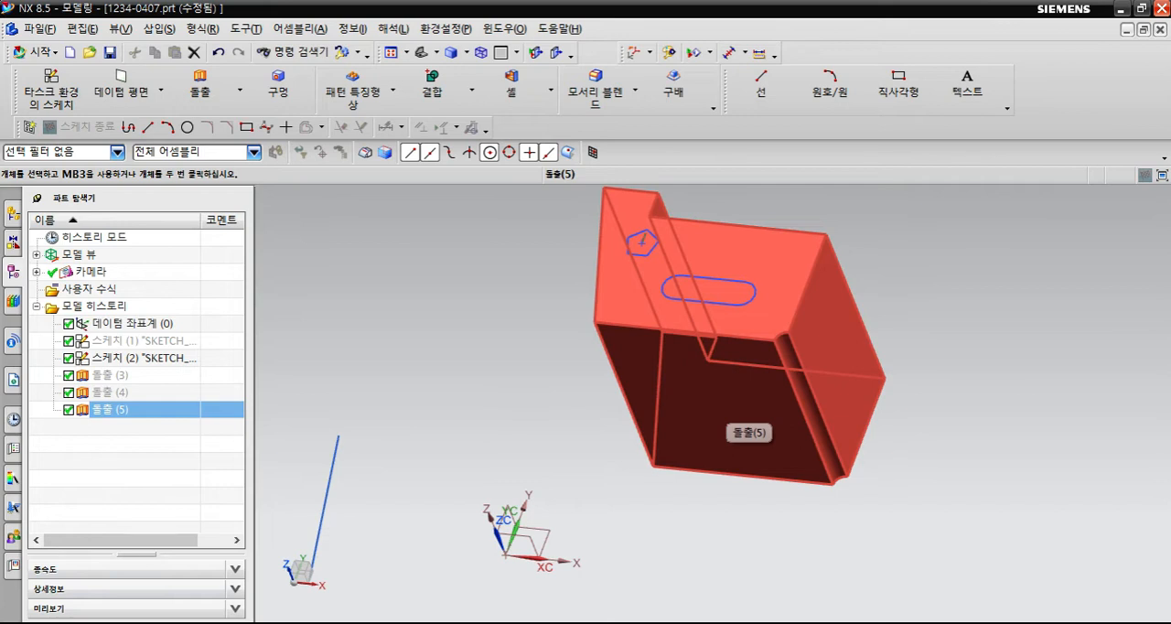
{"action": "double_click", "coordinate": [731, 414]}
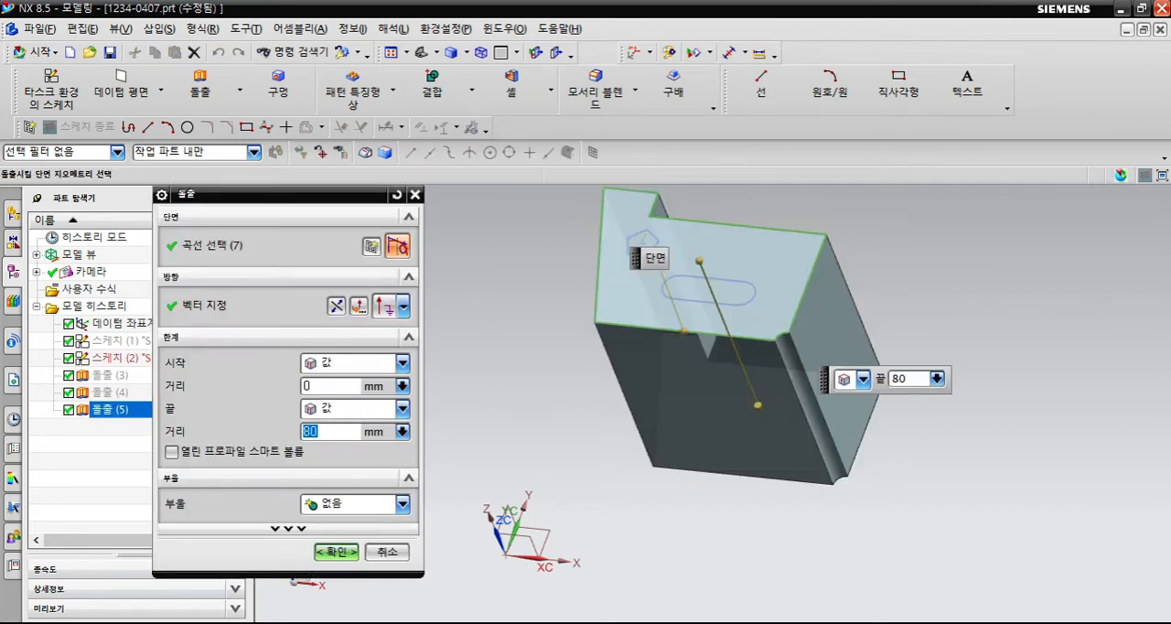
{"action": "middle_click_drag", "start_coordinate": [666, 287], "coordinate": [718, 353]}
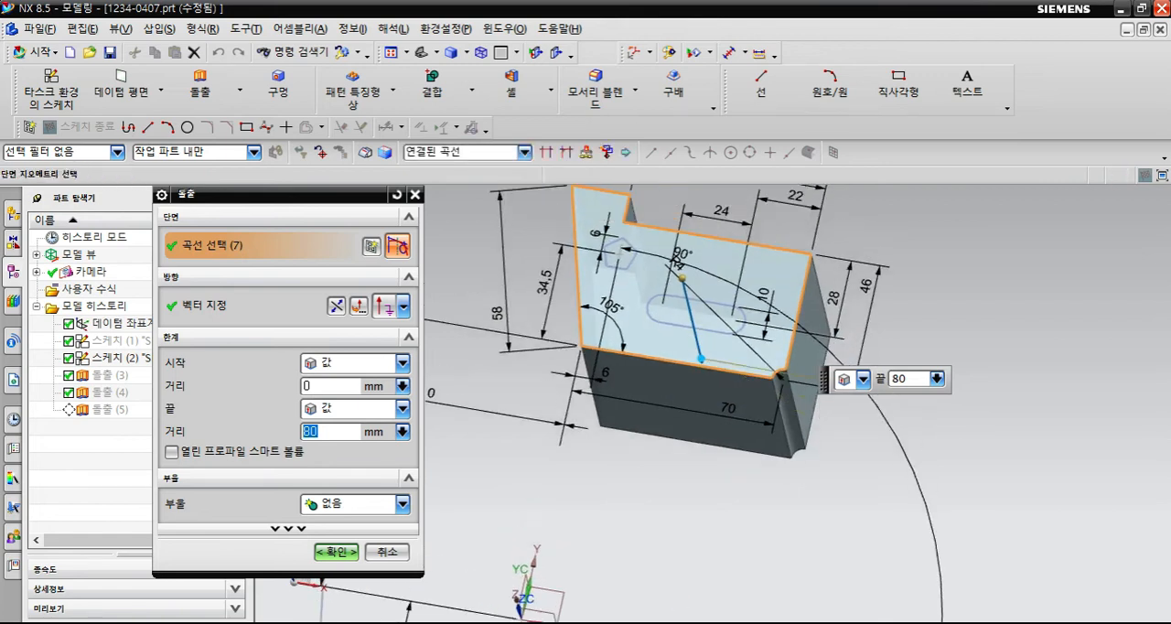
{"action": "scroll", "coordinate": [727, 339], "scroll_direction": "up", "scroll_amount": 1}
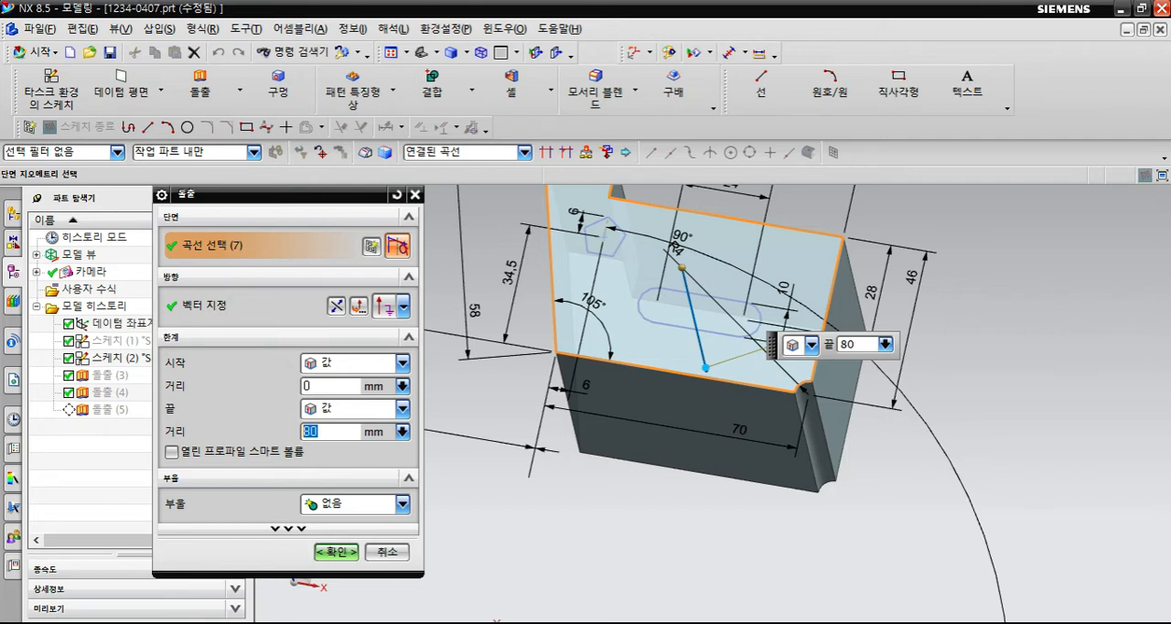
{"action": "left_click", "coordinate": [387, 552]}
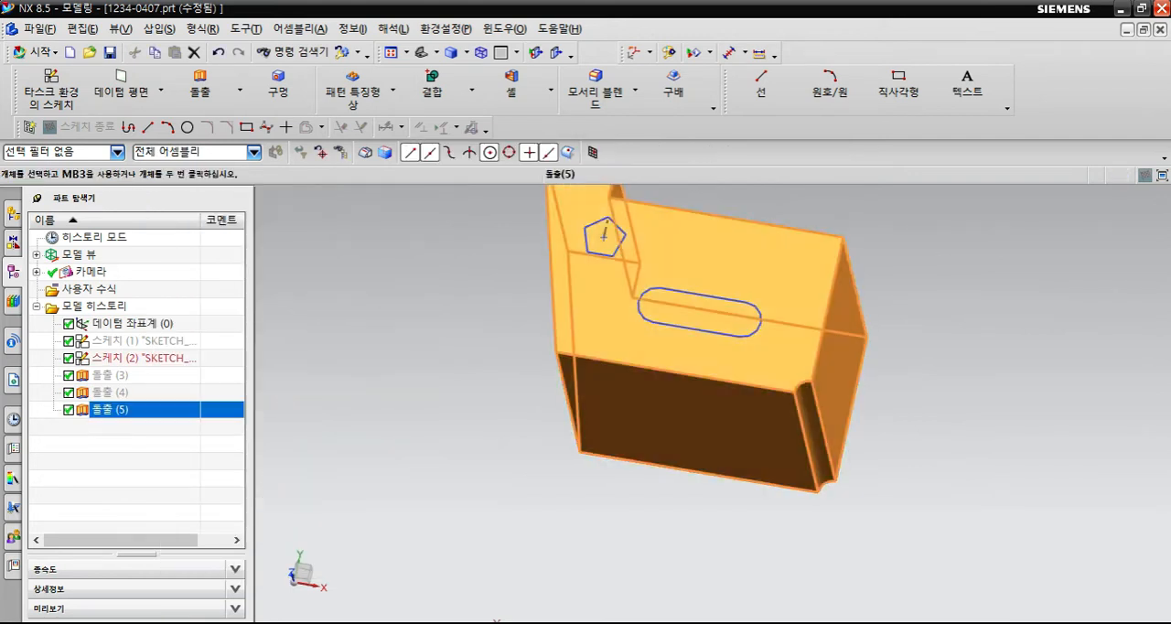
- Edit the notched body's extrusion and add the connected slot curves to its section to cut the slot through
{"action": "double_click", "coordinate": [110, 410]}
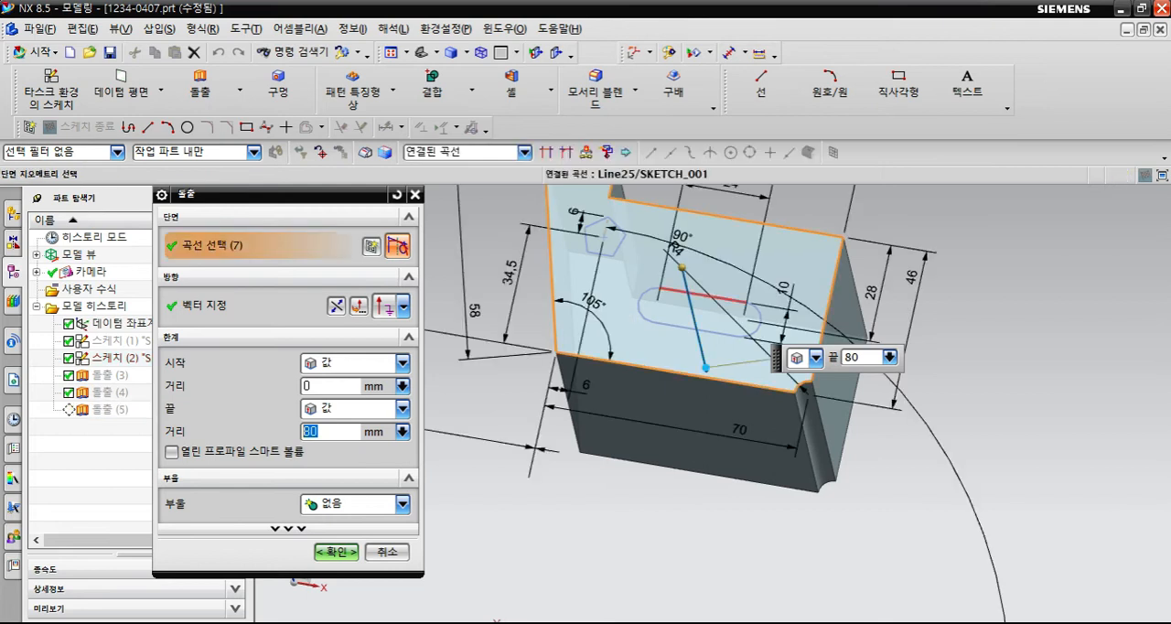
{"action": "left_click", "coordinate": [678, 293]}
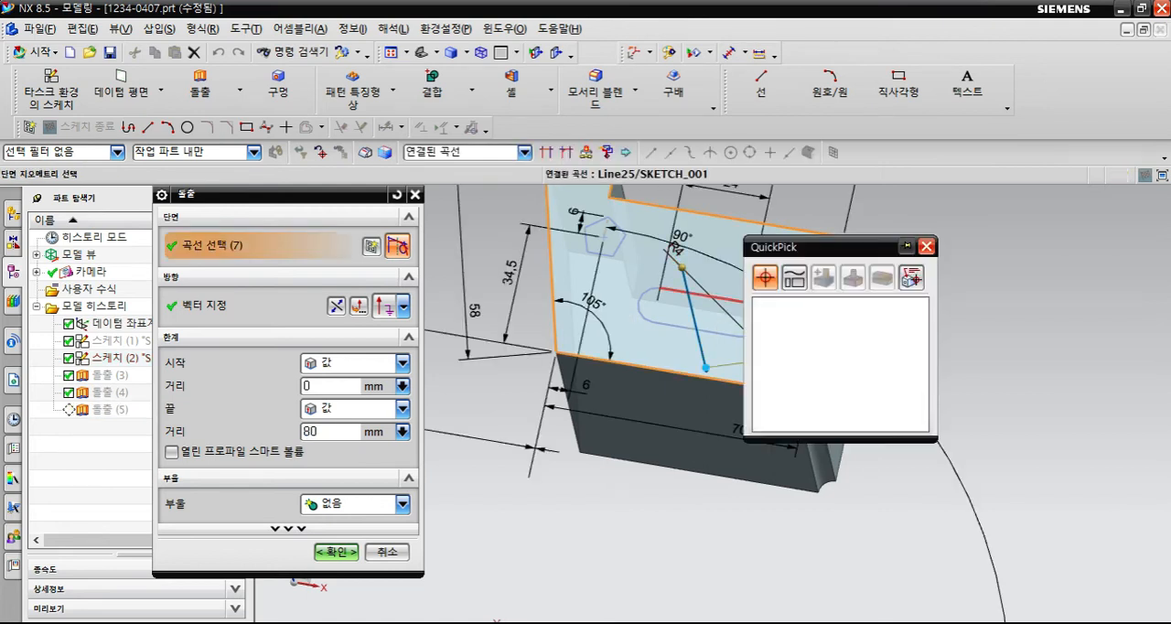
{"action": "left_click", "coordinate": [814, 305]}
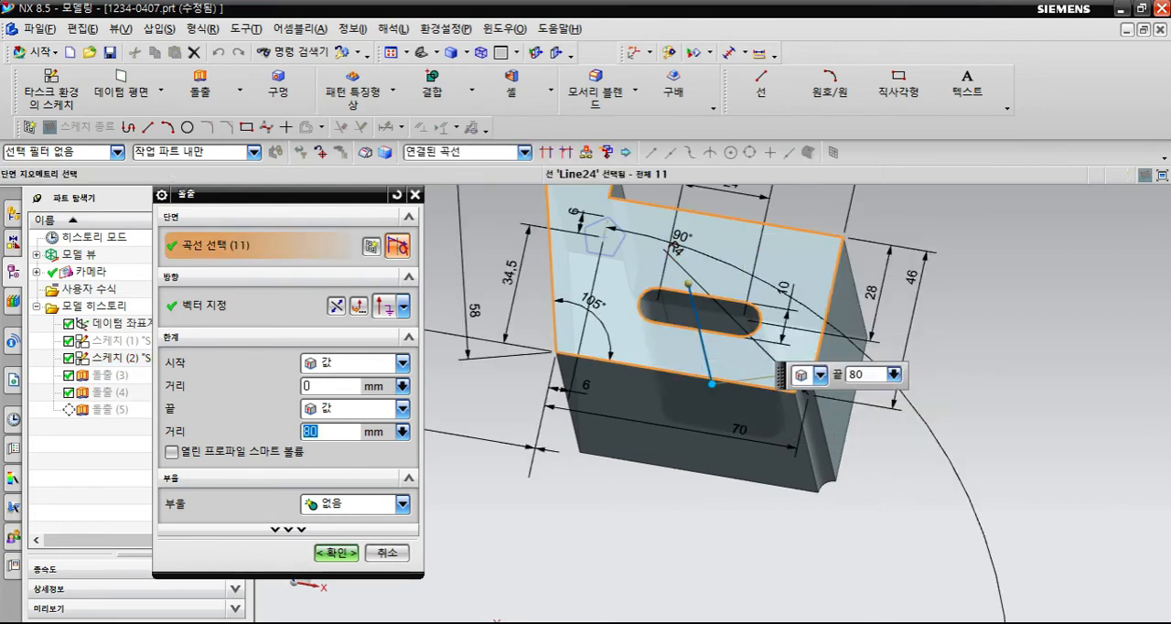
{"action": "mouse_move", "coordinate": [778, 384]}
{"action": "middle_mouse_down"}
{"action": "mouse_move", "coordinate": [773, 307]}
{"action": "mouse_move", "coordinate": [796, 480]}
{"action": "mouse_move", "coordinate": [779, 377]}
{"action": "middle_mouse_up"}
{"action": "middle_click", "coordinate": [714, 404]}
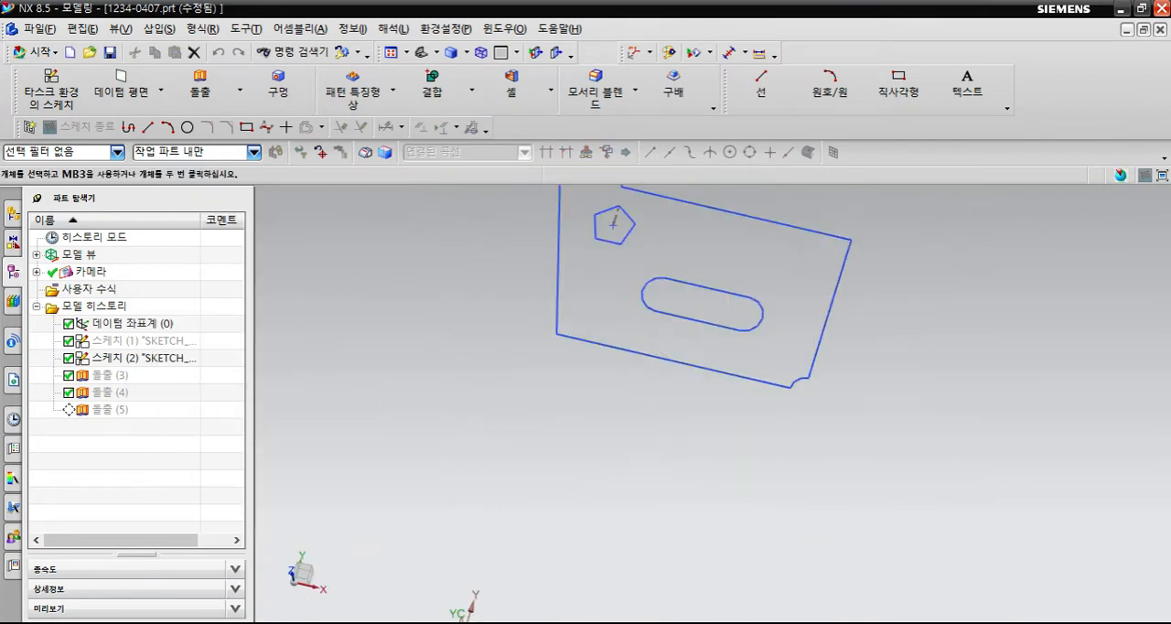
- Extrude the connected pentagon on the notched block's top face upward 10 mm as a separate body with Boolean None
{"action": "scroll", "coordinate": [691, 465], "scroll_direction": "down", "scroll_amount": 2}
{"action": "scroll", "coordinate": [652, 389], "scroll_direction": "up", "scroll_amount": 2}
{"action": "mouse_move", "coordinate": [577, 380]}
{"action": "middle_mouse_down"}
{"action": "mouse_move", "coordinate": [579, 475]}
{"action": "mouse_move", "coordinate": [579, 391]}
{"action": "middle_mouse_up"}
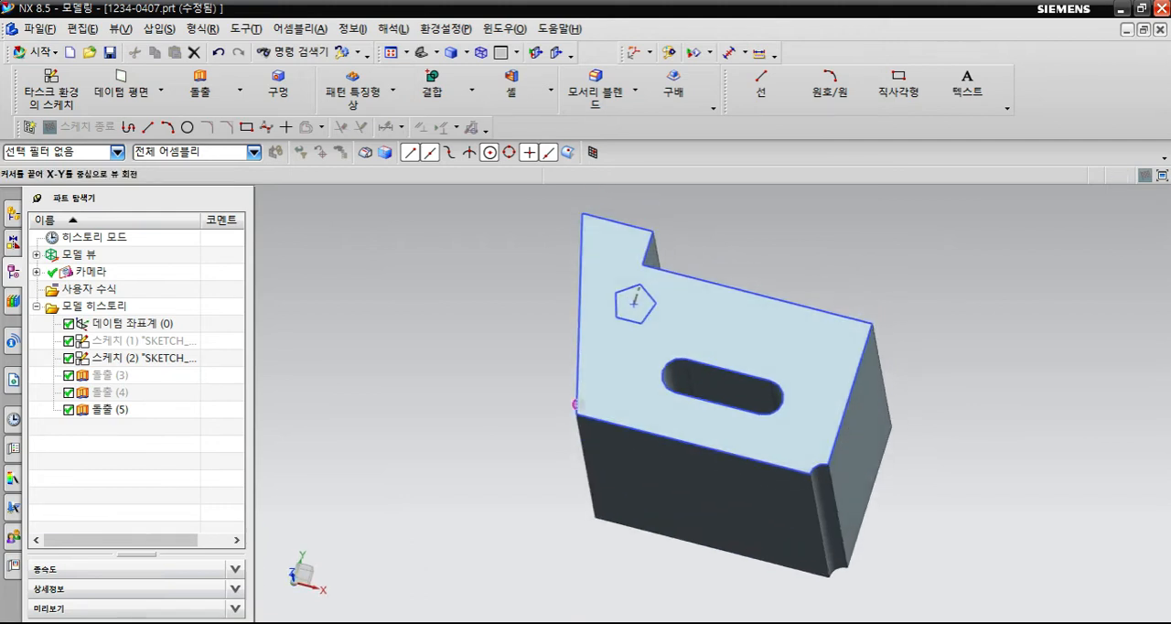
{"action": "scroll", "coordinate": [651, 315], "scroll_direction": "up", "scroll_amount": 1}
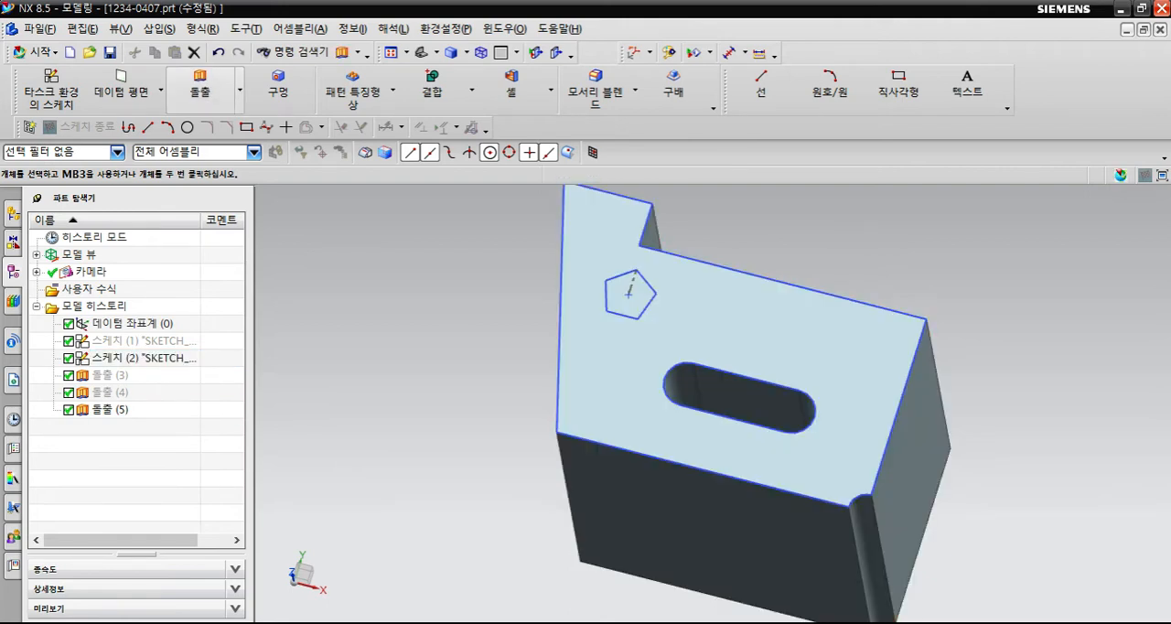
{"action": "left_click", "coordinate": [200, 89]}
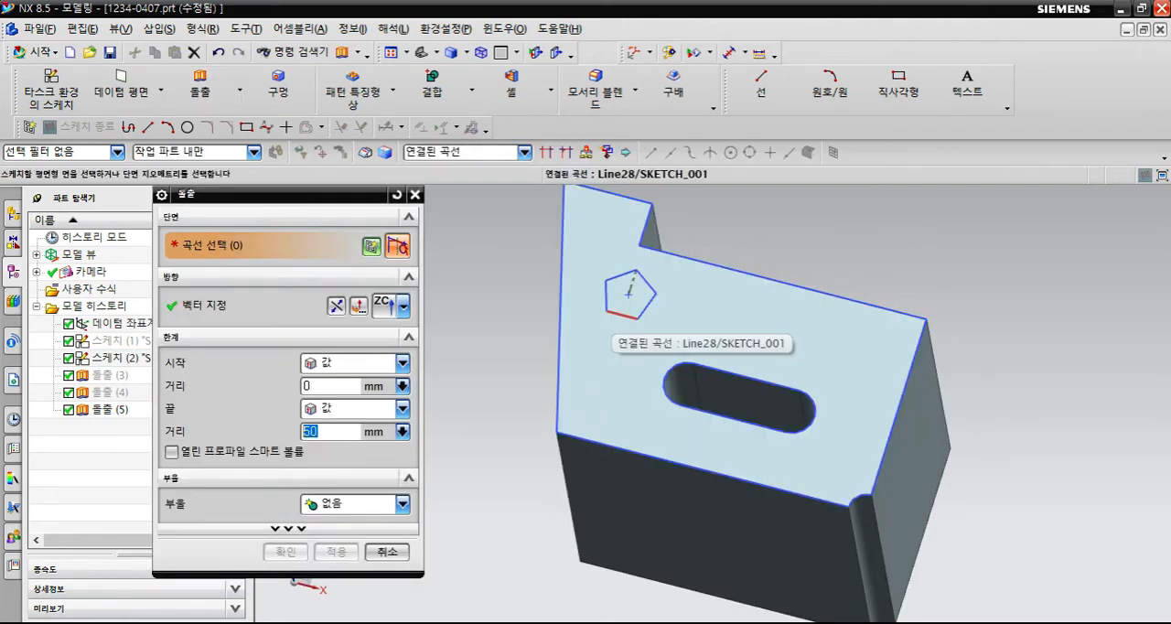
{"action": "left_click", "coordinate": [615, 314]}
{"action": "left_click", "coordinate": [732, 327]}
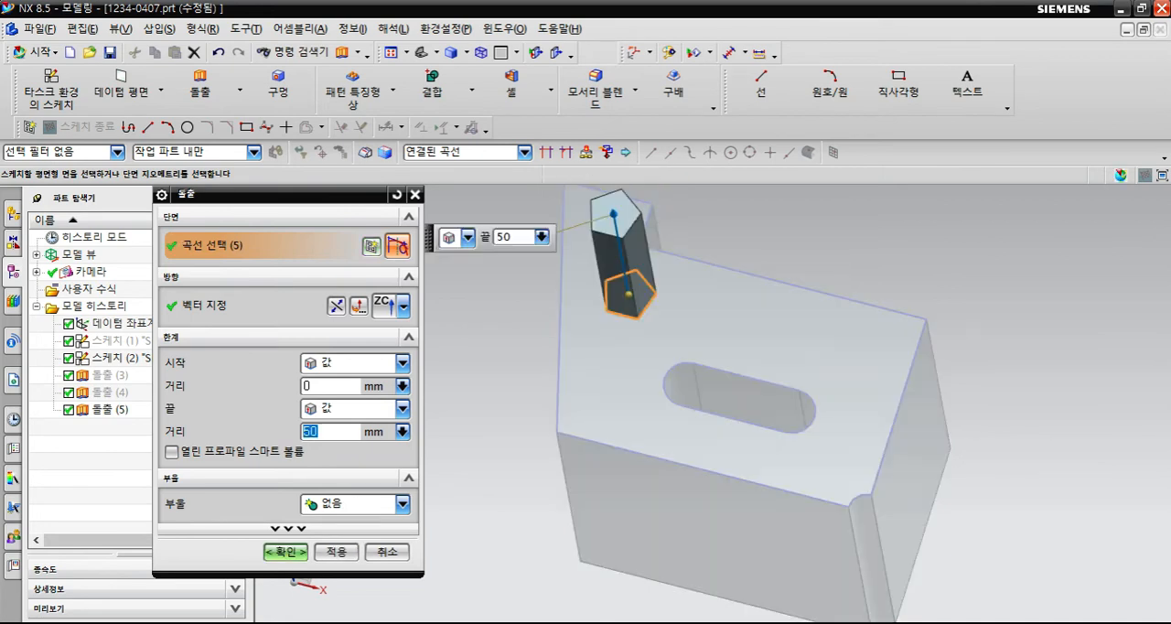
{"action": "middle_click_drag", "start_coordinate": [599, 512], "coordinate": [624, 375]}
{"action": "scroll", "coordinate": [623, 375], "scroll_direction": "down", "scroll_amount": 2}
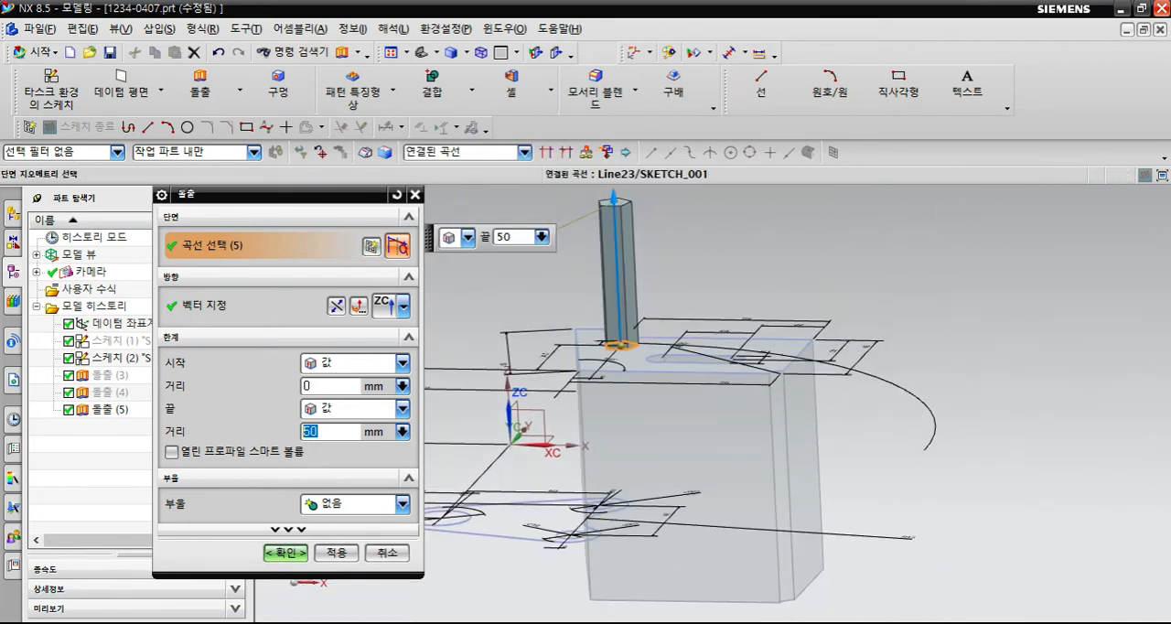
{"action": "type", "text": "10"}
{"action": "key", "text": "Return"}
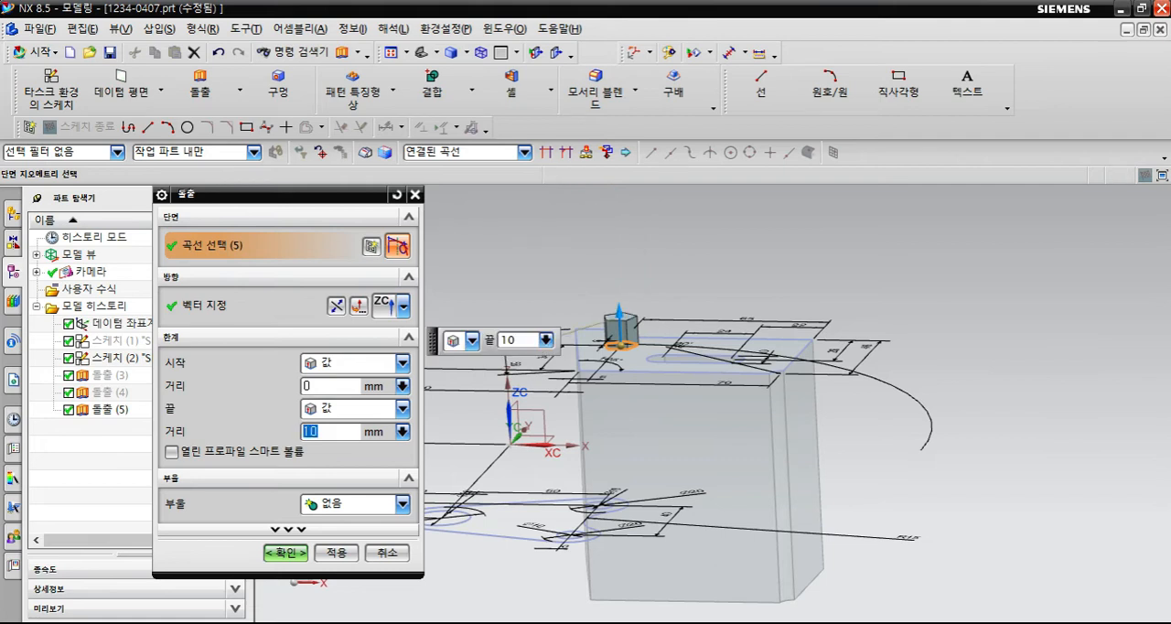
{"action": "scroll", "coordinate": [648, 297], "scroll_direction": "up", "scroll_amount": 3}
{"action": "middle_click_drag", "start_coordinate": [647, 296], "coordinate": [732, 309]}
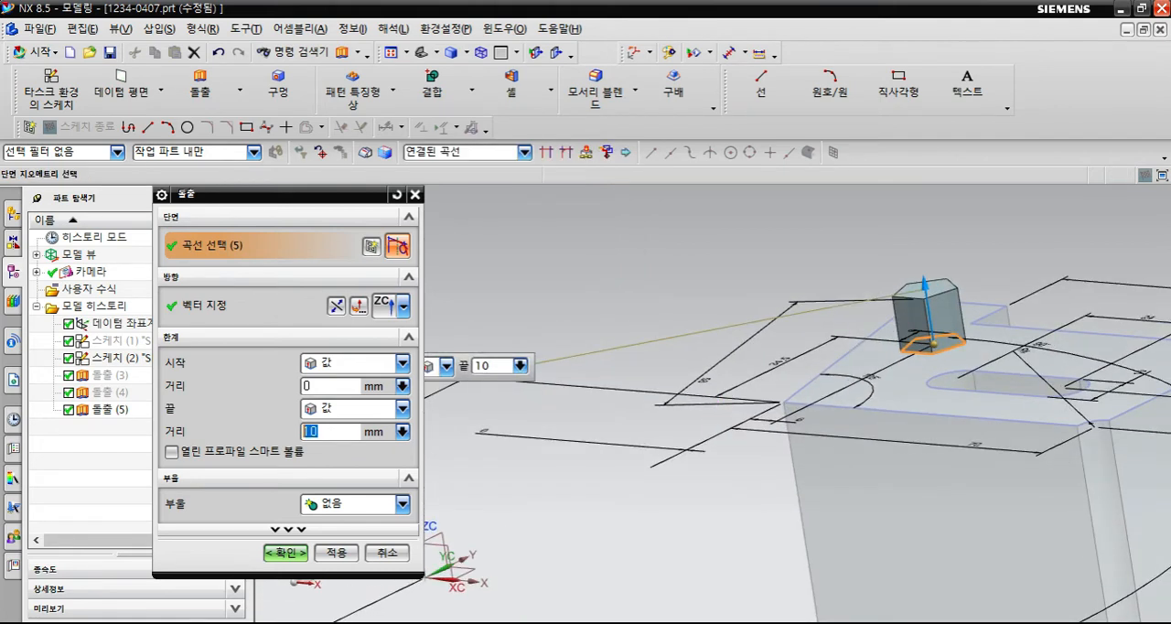
{"action": "left_click", "coordinate": [402, 504]}
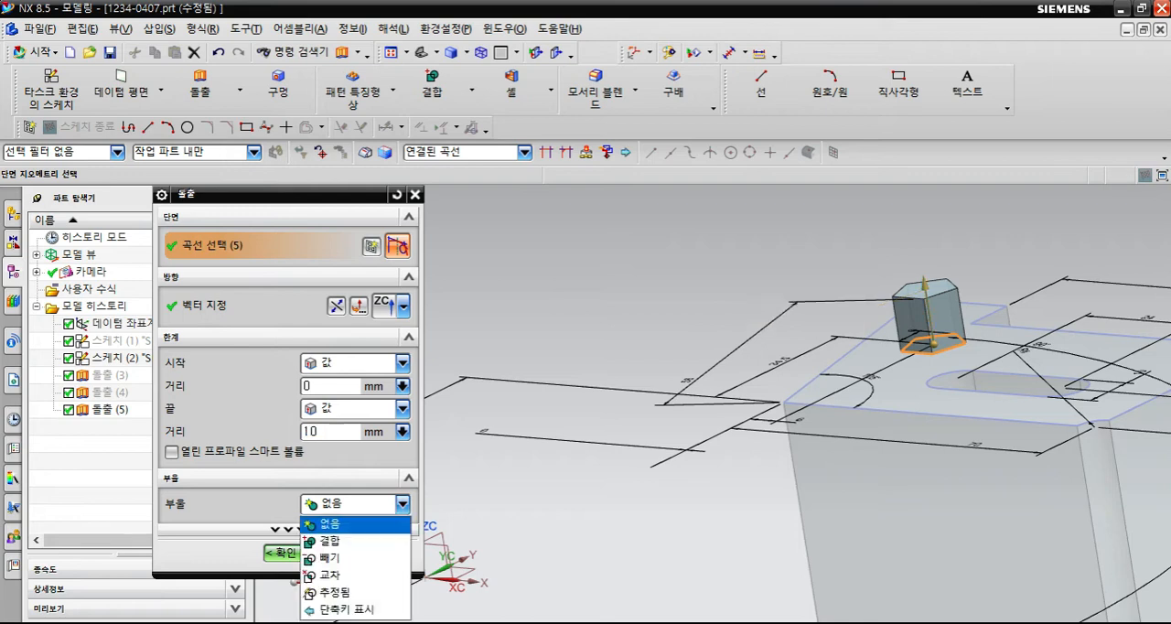
{"action": "left_click", "coordinate": [402, 504]}
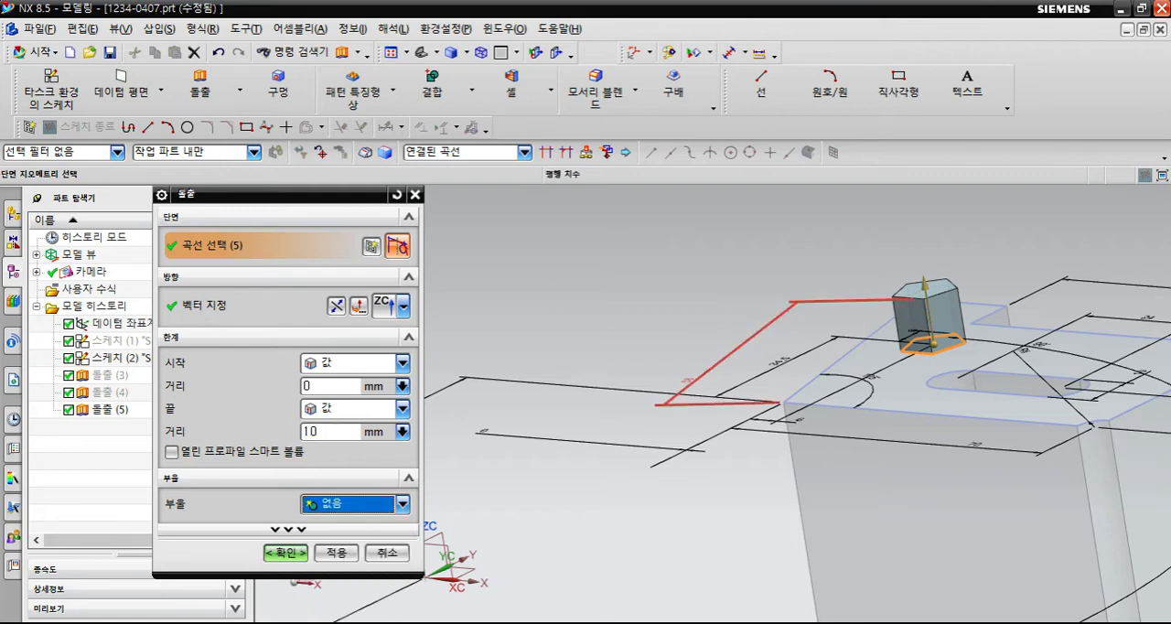
{"action": "left_click", "coordinate": [286, 552]}
- Hide the pentagonal prism body on top of the notched block
{"action": "mouse_move", "coordinate": [823, 366]}
{"action": "middle_mouse_down"}
{"action": "mouse_move", "coordinate": [773, 448]}
{"action": "mouse_move", "coordinate": [710, 402]}
{"action": "mouse_move", "coordinate": [697, 416]}
{"action": "middle_mouse_up"}
{"action": "scroll", "coordinate": [787, 370], "scroll_direction": "up", "scroll_amount": 1}
{"action": "scroll", "coordinate": [652, 395], "scroll_direction": "down", "scroll_amount": 3}
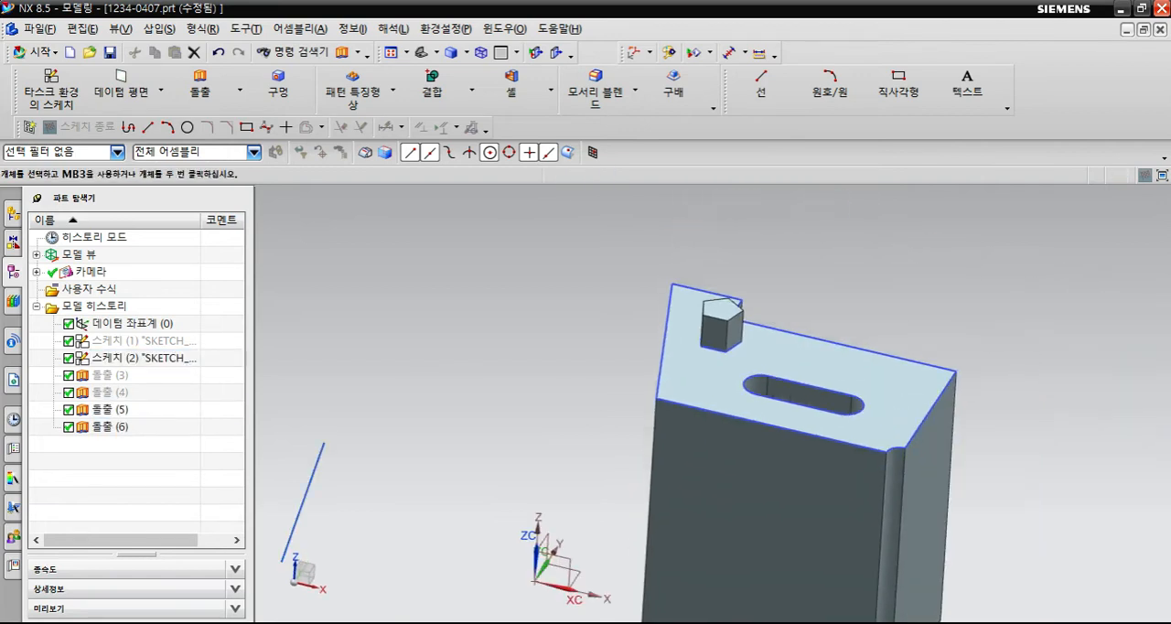
{"action": "key", "text": "ctrl+b"}
{"action": "middle_click_drag", "start_coordinate": [629, 457], "coordinate": [595, 371]}
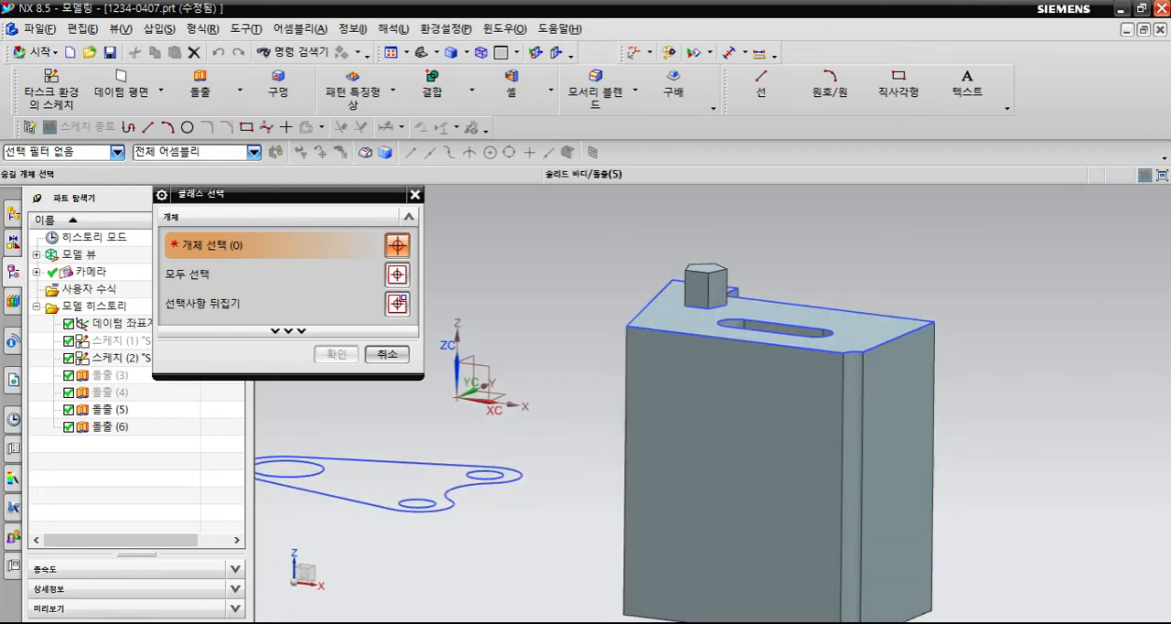
{"action": "left_click", "coordinate": [707, 287]}
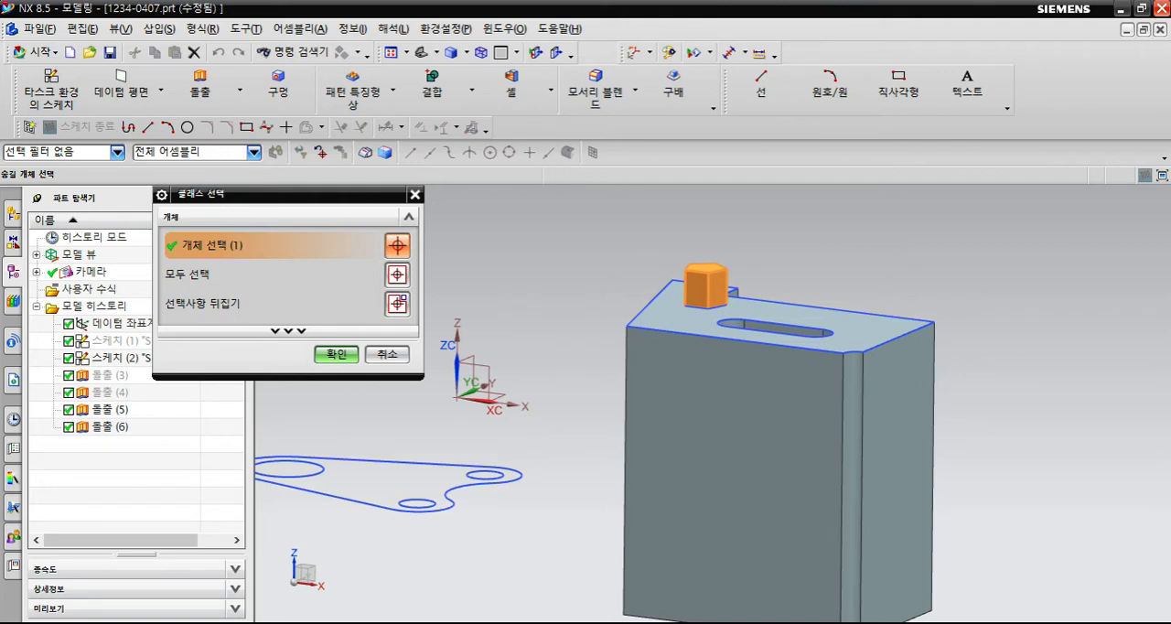
{"action": "middle_click_drag", "start_coordinate": [468, 515], "coordinate": [521, 566]}
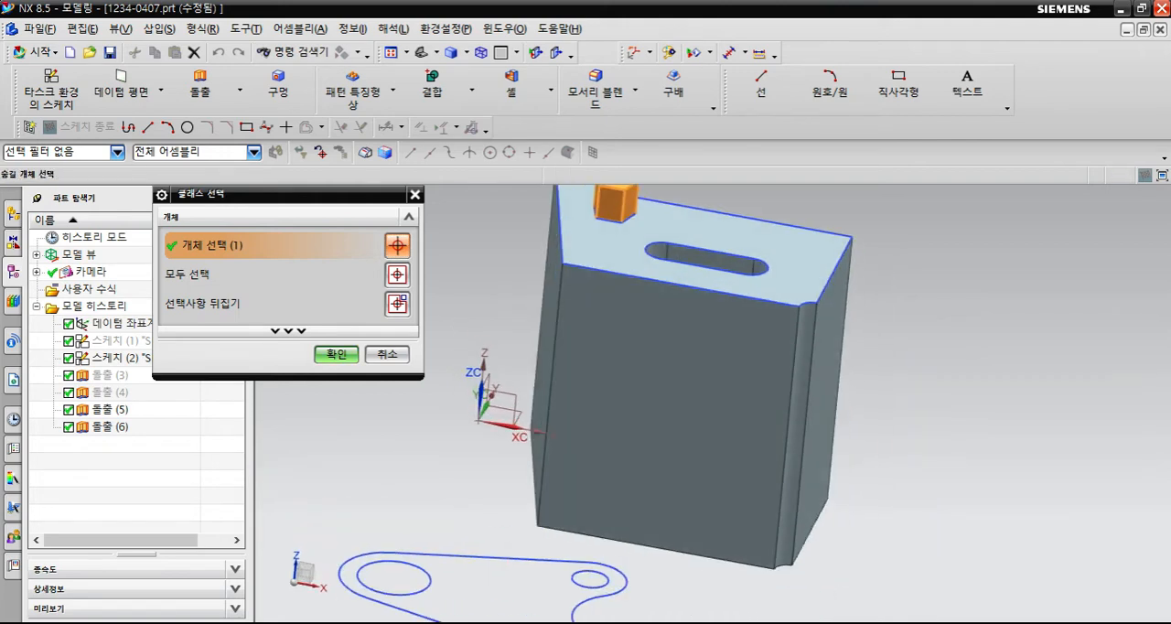
{"action": "left_click", "coordinate": [335, 354]}
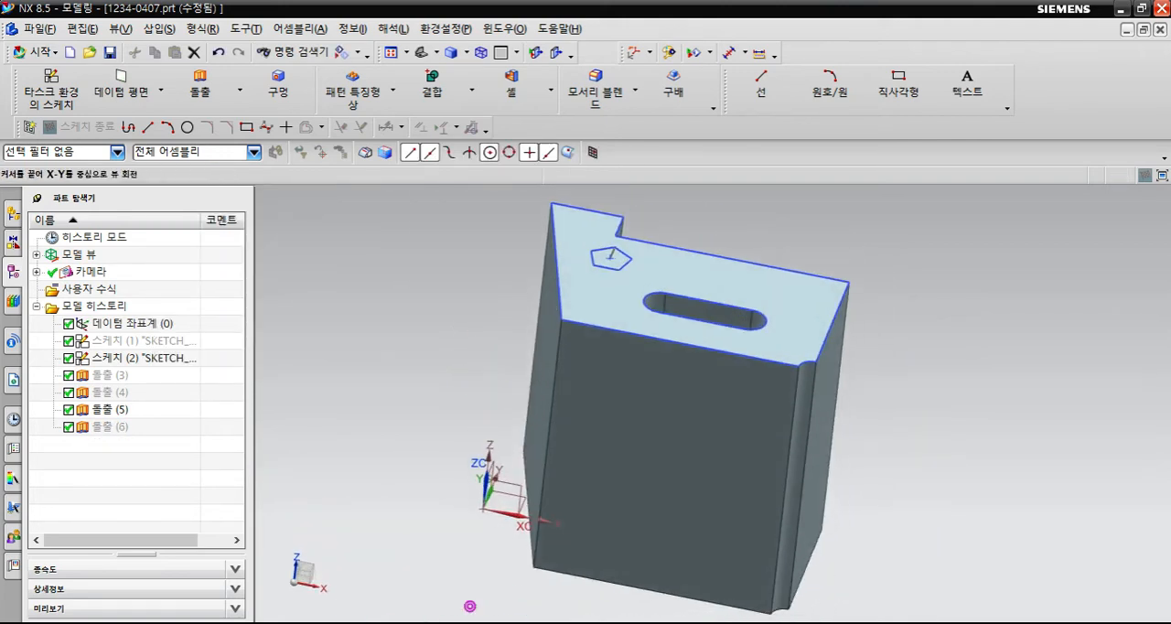
- Hide the notched block body with the slot
{"action": "key", "text": "ctrl+b"}
{"action": "left_click", "coordinate": [677, 402]}
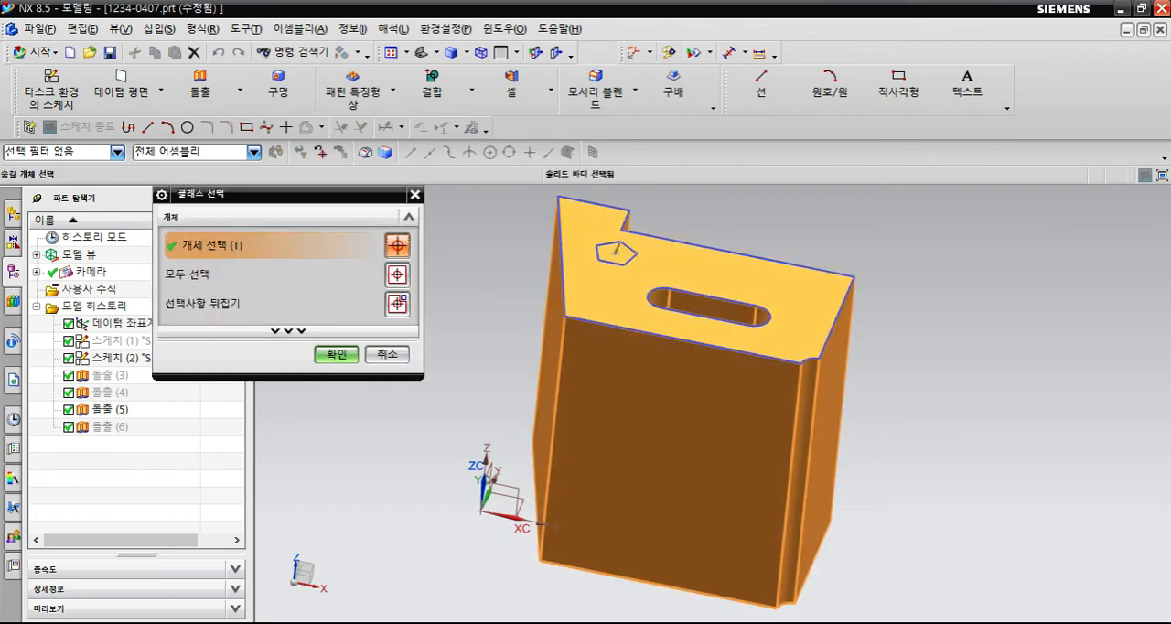
{"action": "middle_click", "coordinate": [677, 403]}
{"action": "middle_click_drag", "start_coordinate": [677, 402], "coordinate": [677, 370]}
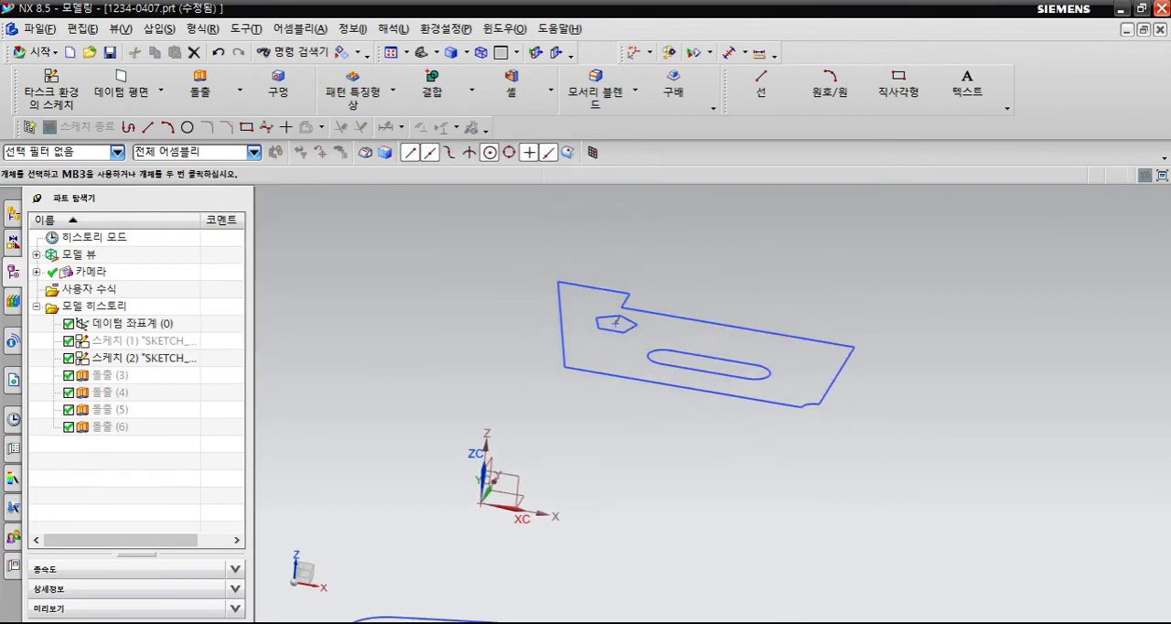
- Swap the shown and hidden objects, hiding the notched block and the pentagonal prism before swapping back
{"action": "key", "text": "ctrl+shift+b"}
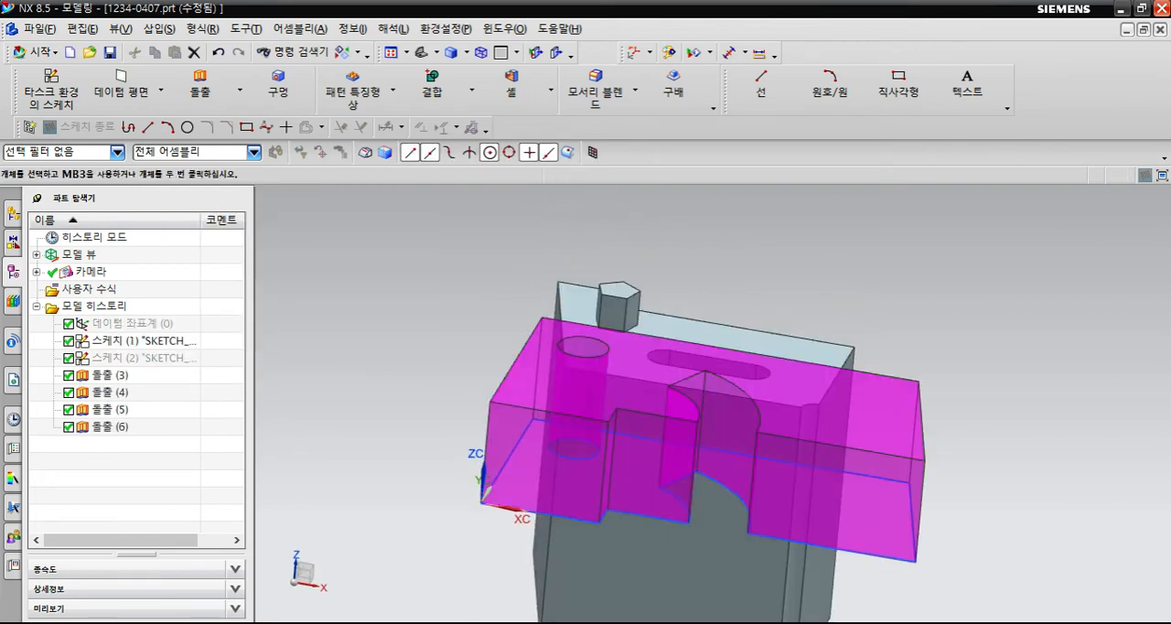
{"action": "mouse_move", "coordinate": [677, 370]}
{"action": "middle_mouse_down"}
{"action": "mouse_move", "coordinate": [725, 514]}
{"action": "mouse_move", "coordinate": [711, 533]}
{"action": "middle_mouse_up"}
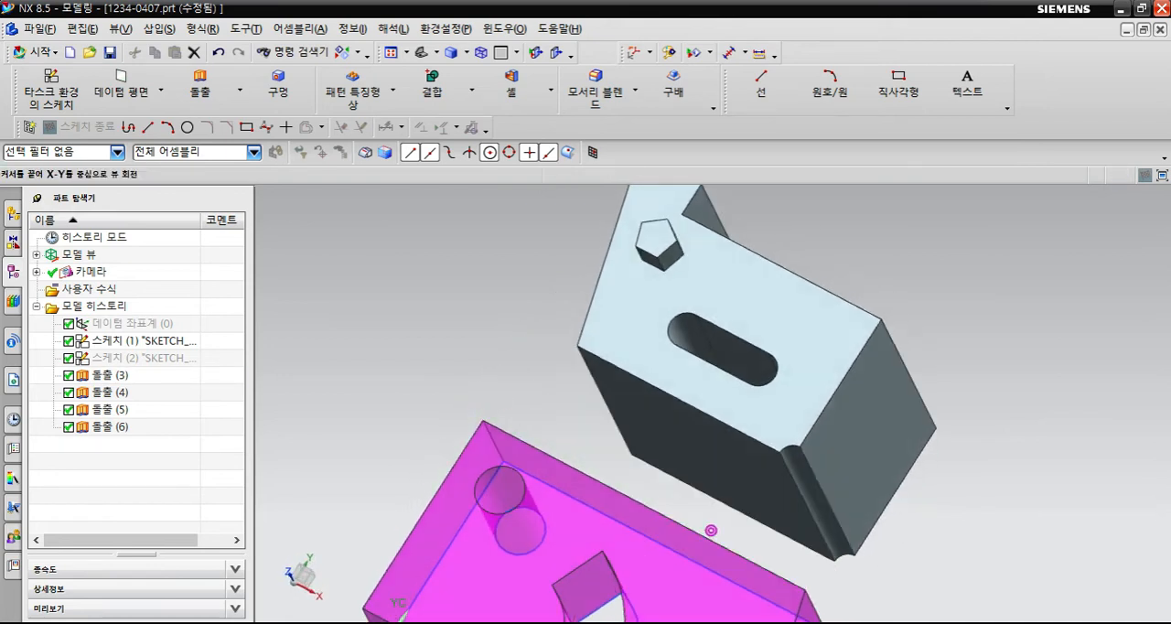
{"action": "middle_click_drag", "start_coordinate": [709, 450], "coordinate": [709, 466], "text": "shift"}
{"action": "middle_click_drag", "start_coordinate": [707, 611], "coordinate": [706, 566]}
{"action": "left_click", "coordinate": [711, 359]}
{"action": "key", "text": "ctrl+b"}
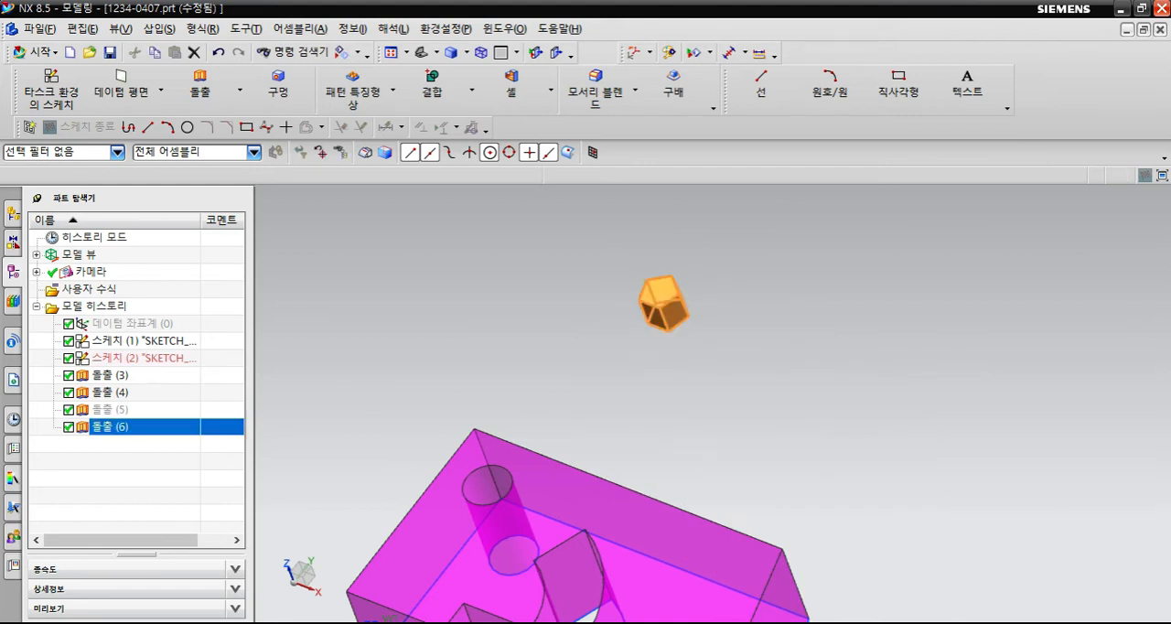
{"action": "key", "text": "ctrl+shift+b"}
- Edit the pentagonal prism's extrusion and set its Boolean to Unite (결합) with the notched block
{"action": "scroll", "coordinate": [661, 379], "scroll_direction": "up", "scroll_amount": 2}
{"action": "middle_click_drag", "start_coordinate": [700, 408], "coordinate": [697, 397]}
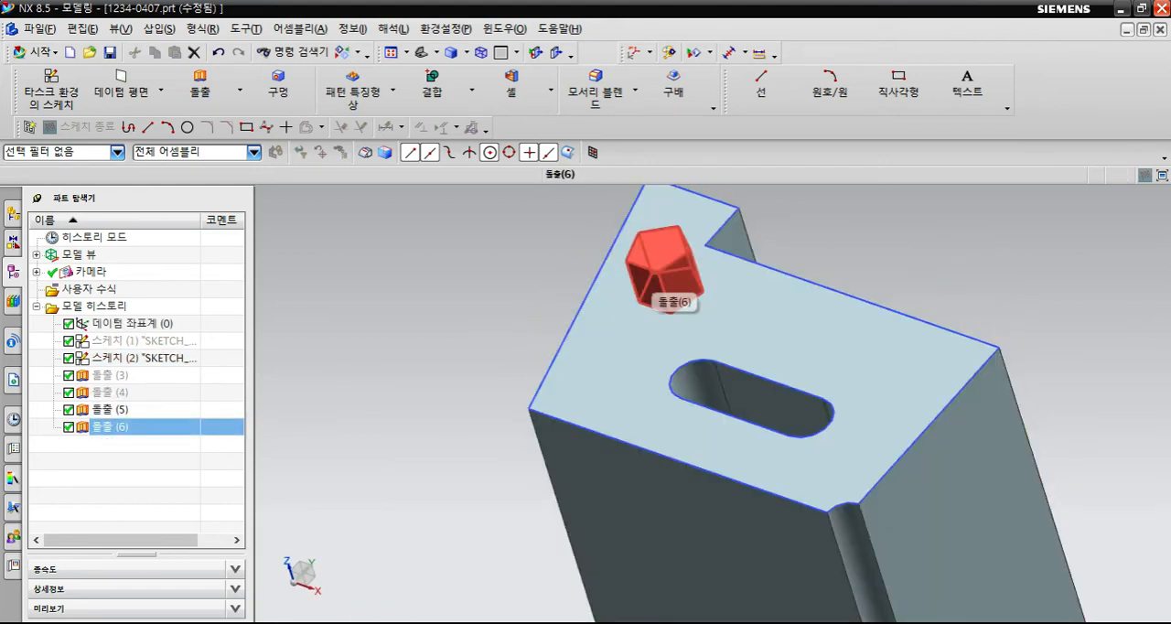
{"action": "double_click", "coordinate": [676, 297]}
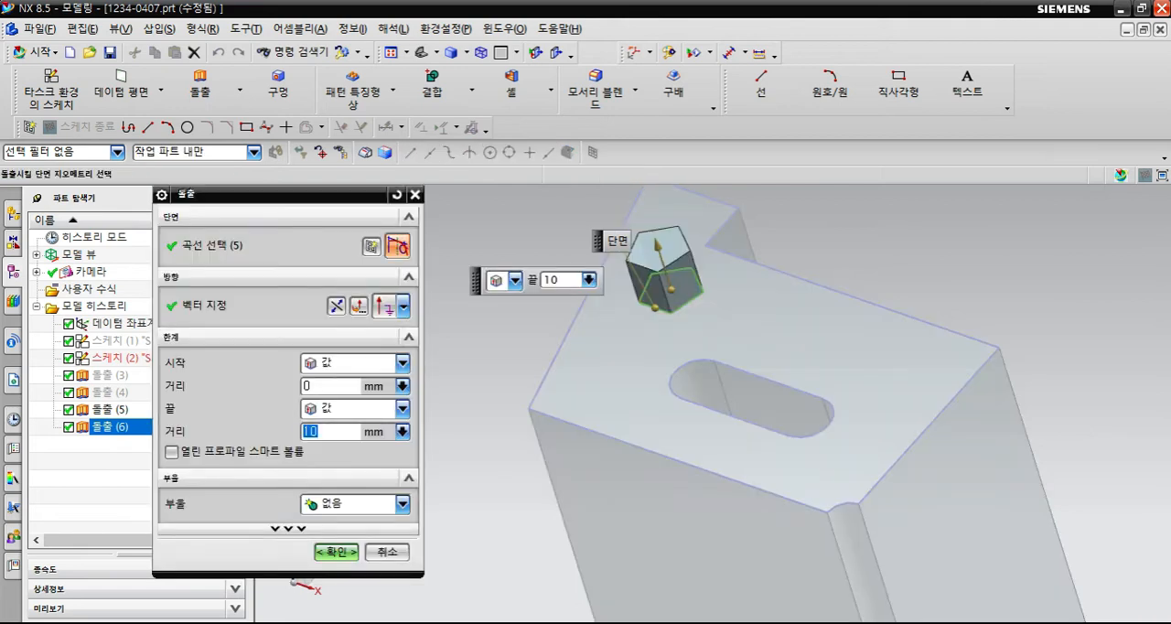
{"action": "left_click", "coordinate": [403, 504]}
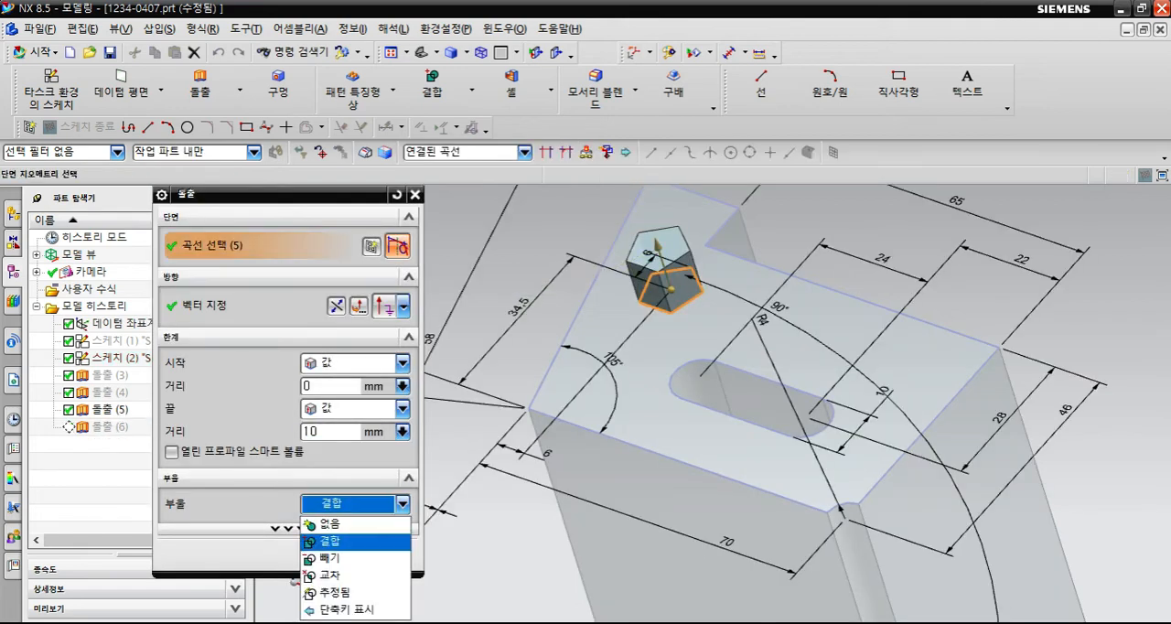
{"action": "left_click", "coordinate": [331, 542]}
{"action": "mouse_move", "coordinate": [695, 404]}
{"action": "middle_mouse_down"}
{"action": "mouse_move", "coordinate": [715, 356]}
{"action": "mouse_move", "coordinate": [710, 373]}
{"action": "middle_mouse_up"}
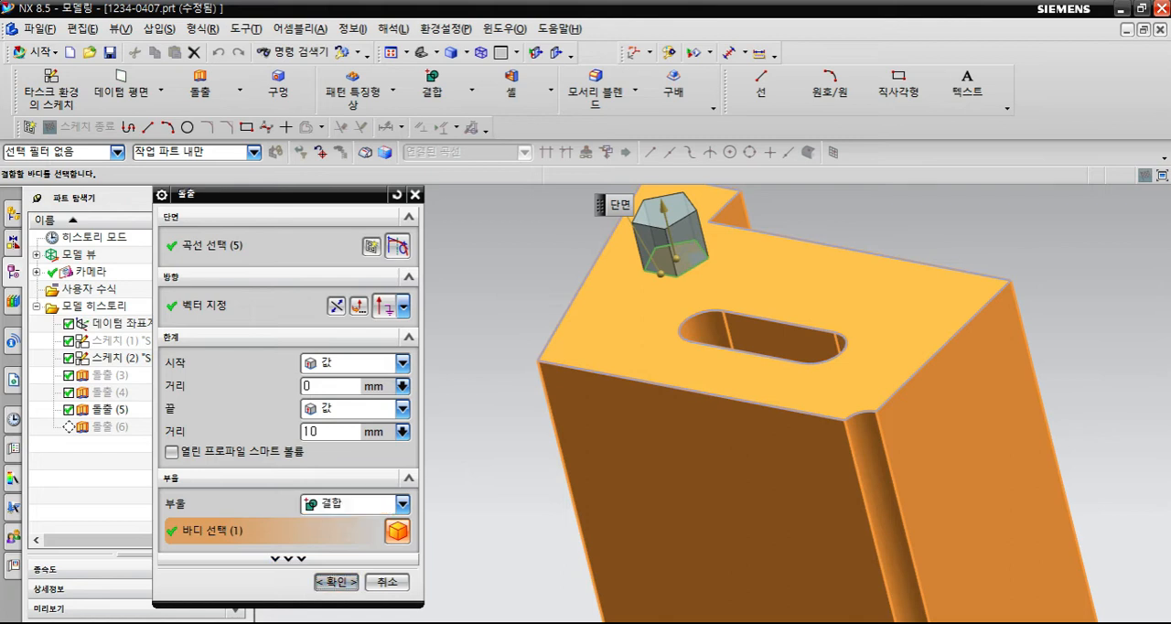
{"action": "key", "text": "Return"}
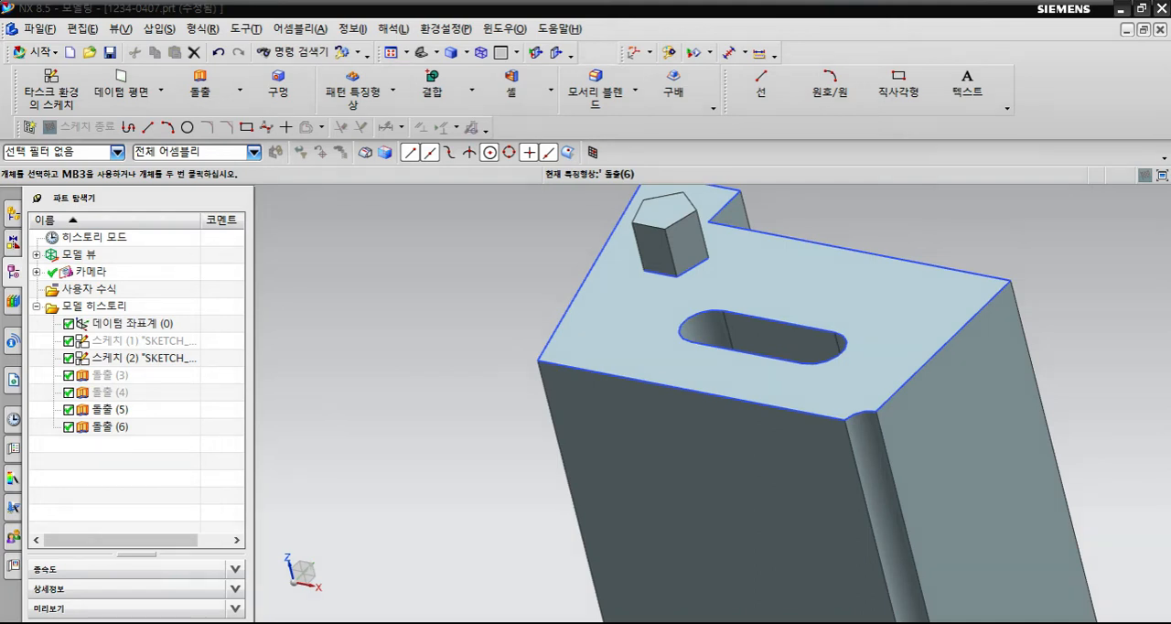
- Edit the pentagonal extrusion to Subtract (빼기) from the notched block with an end distance of 12 mm, and close the update report
{"action": "double_click", "coordinate": [110, 427]}
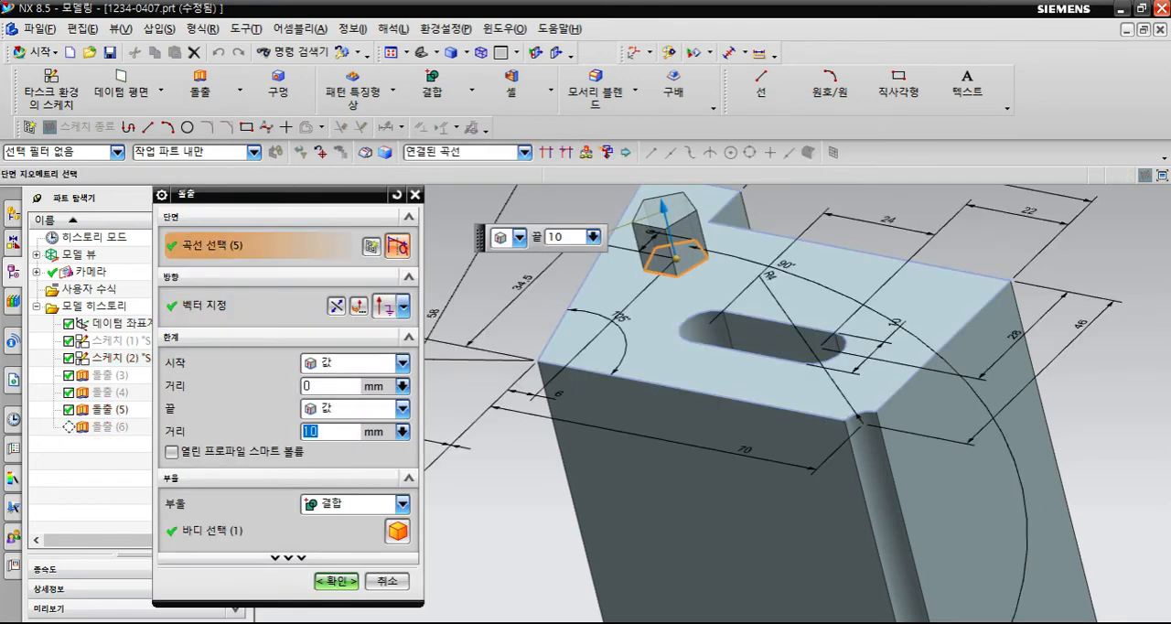
{"action": "left_click", "coordinate": [403, 504]}
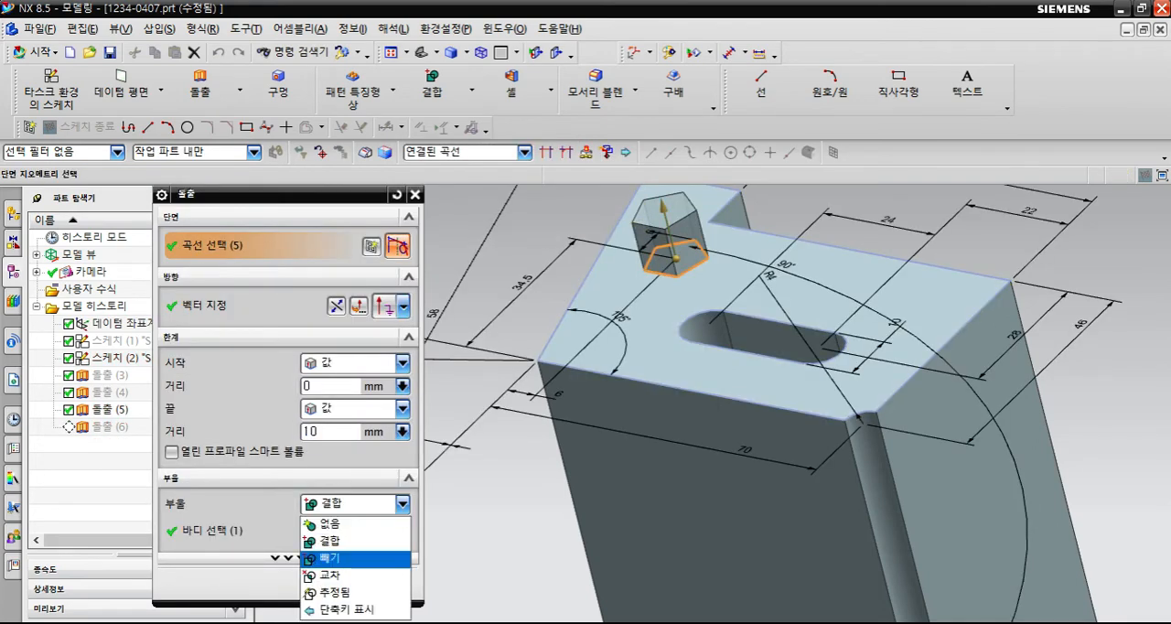
{"action": "left_click", "coordinate": [343, 557]}
{"action": "middle_click_drag", "start_coordinate": [693, 476], "coordinate": [693, 421]}
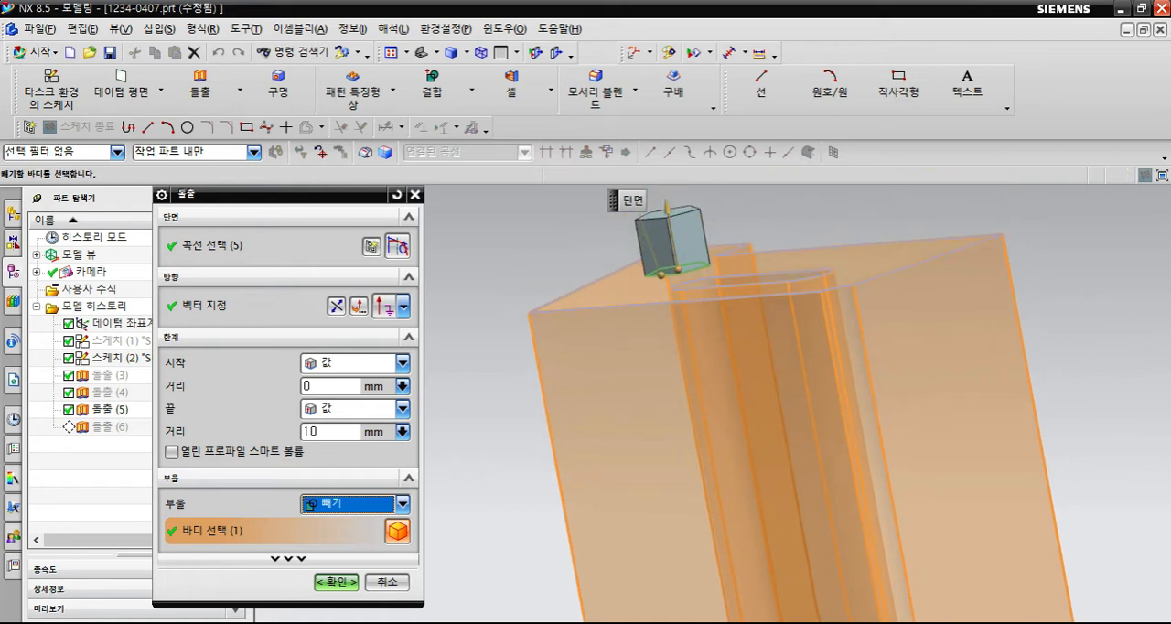
{"action": "left_click", "coordinate": [677, 269]}
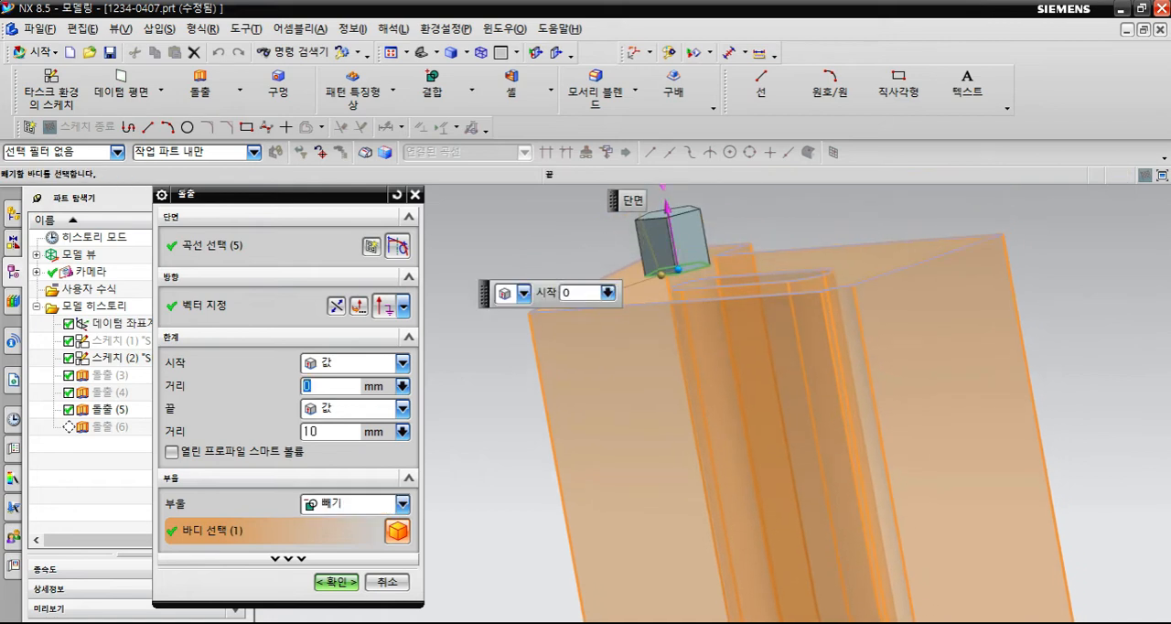
{"action": "left_click_drag", "start_coordinate": [667, 207], "coordinate": [665, 195]}
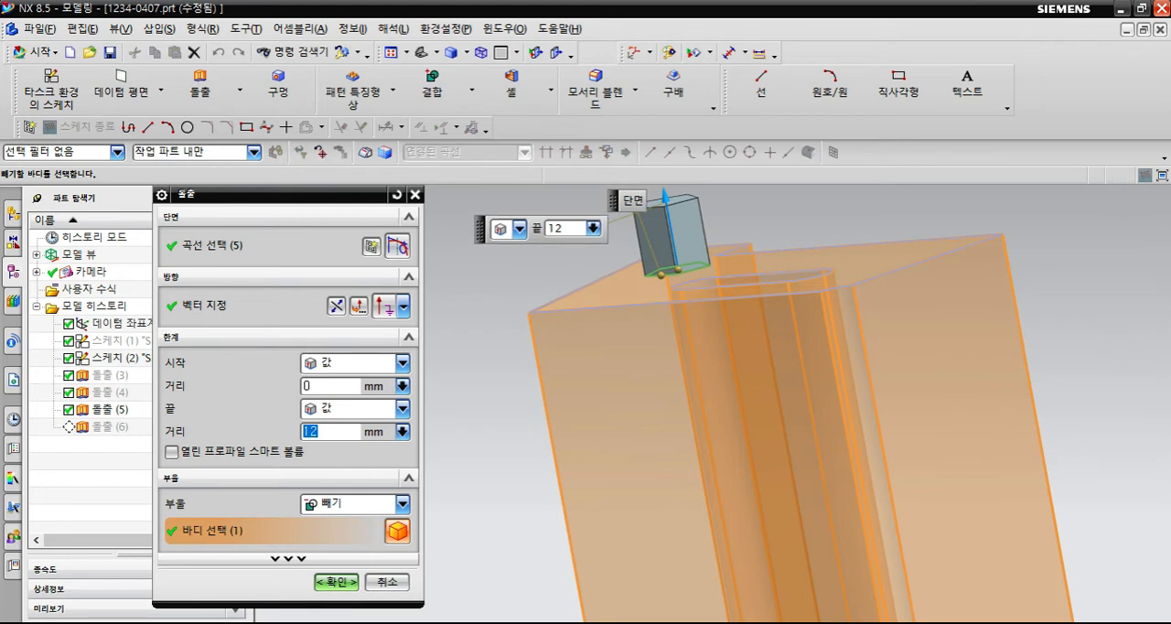
{"action": "scroll", "coordinate": [612, 328], "scroll_direction": "down", "scroll_amount": 1}
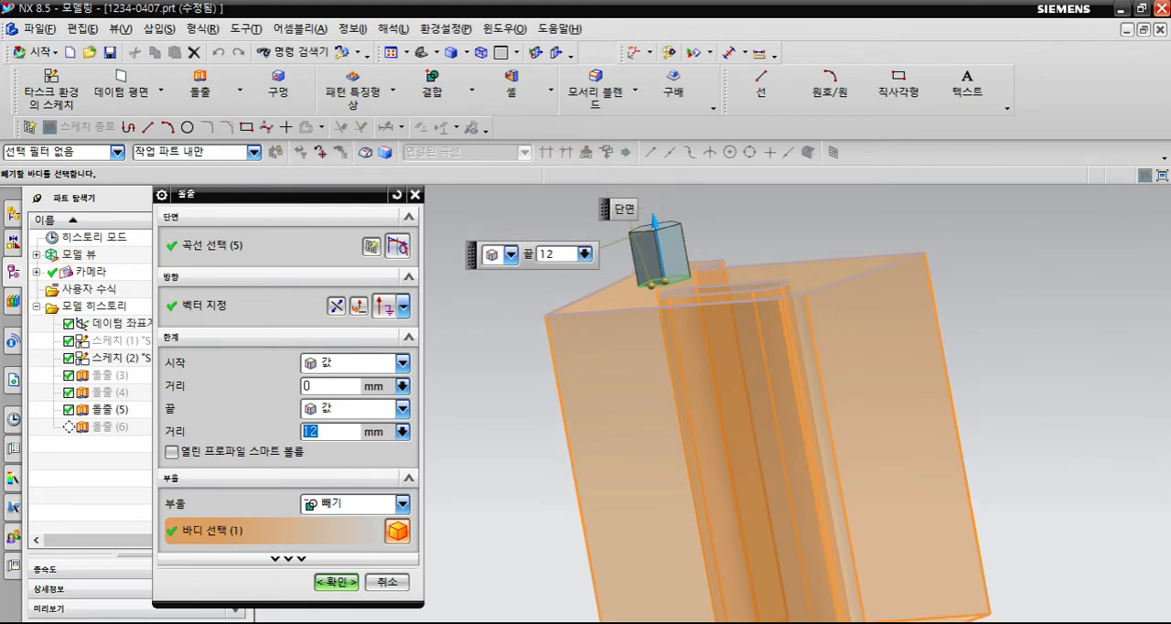
{"action": "middle_click_drag", "start_coordinate": [612, 328], "coordinate": [612, 275], "text": "shift"}
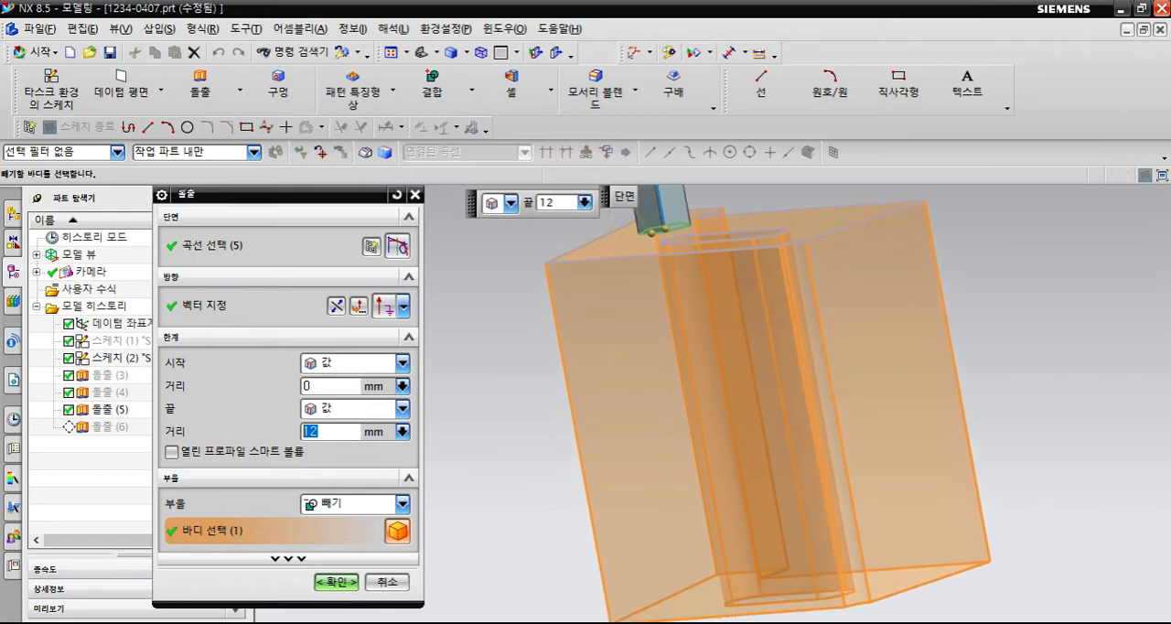
{"action": "scroll", "coordinate": [654, 380], "scroll_direction": "down", "scroll_amount": 2}
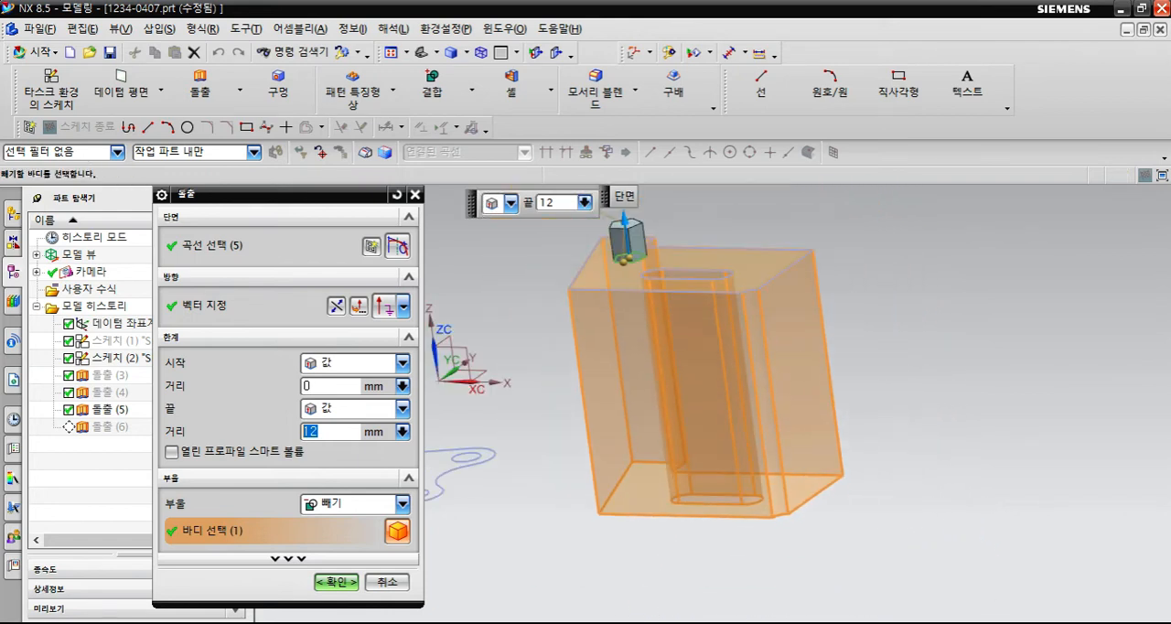
{"action": "left_click", "coordinate": [335, 582]}
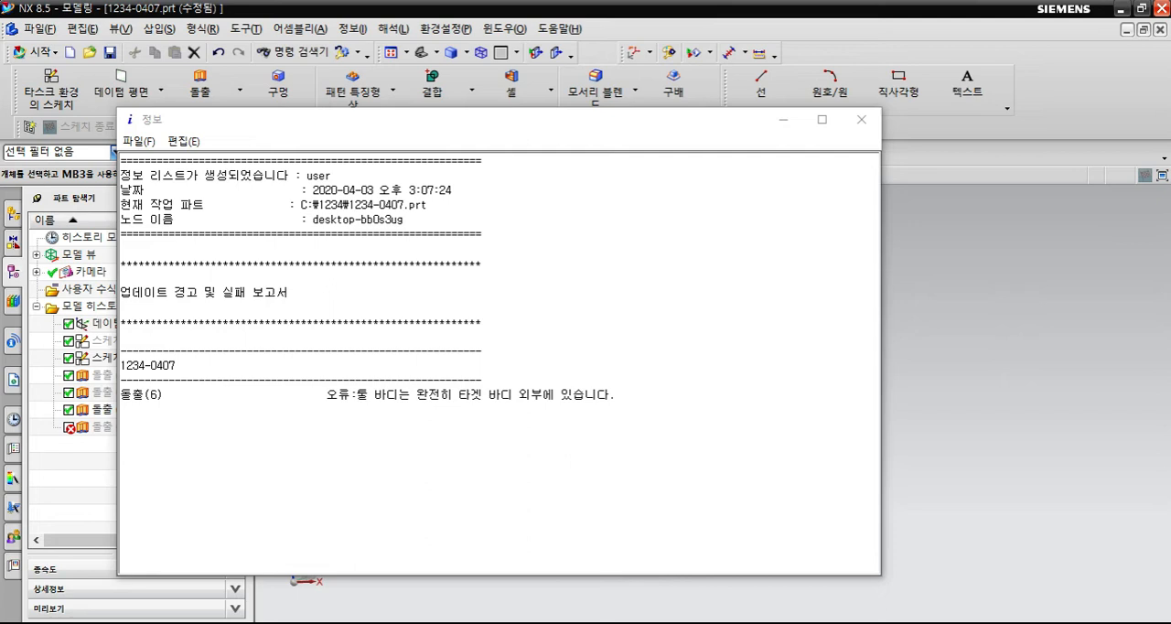
{"action": "left_click", "coordinate": [860, 119]}
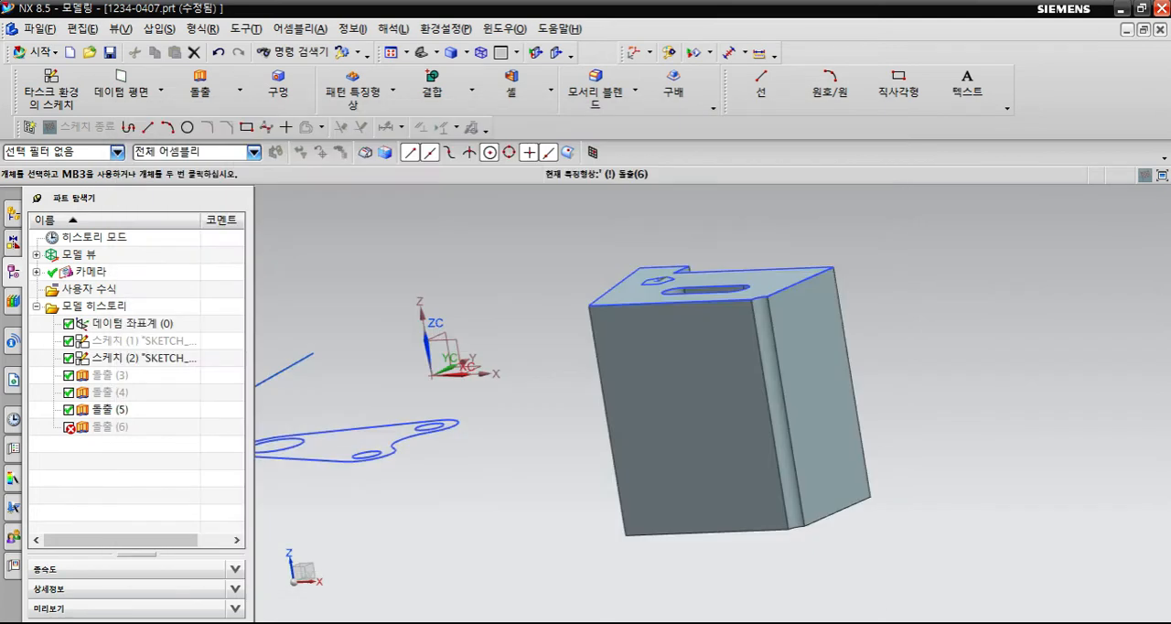
- Re-edit the pentagonal extrusion and set its start distance to -8 mm so it cuts into the notched block
{"action": "left_click", "coordinate": [111, 427]}
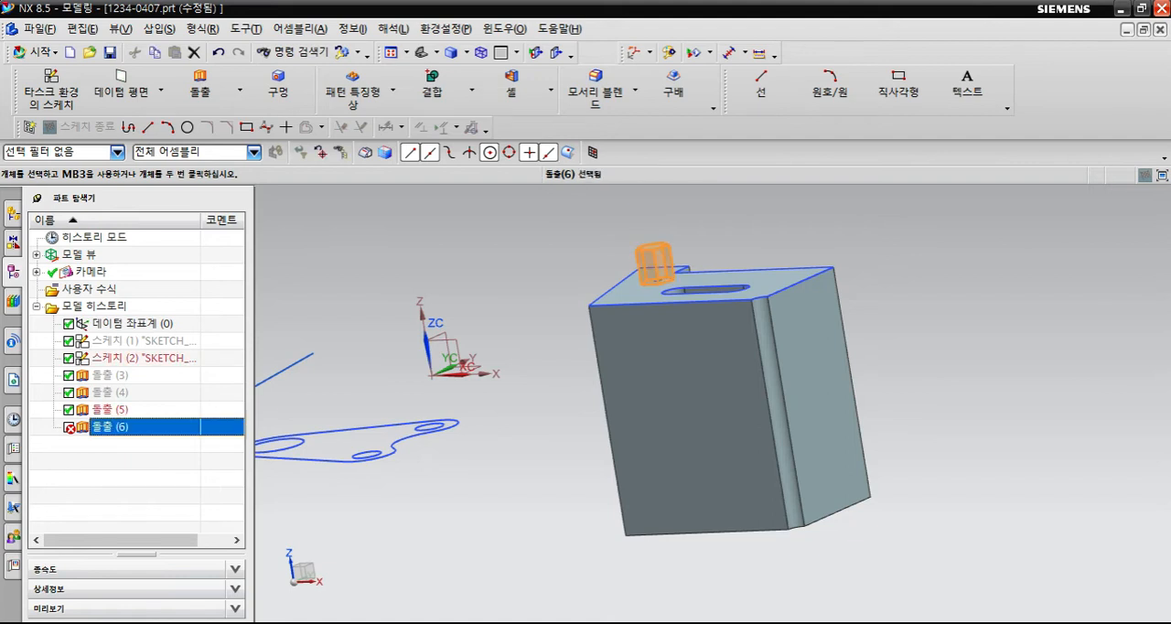
{"action": "key", "text": "Escape"}
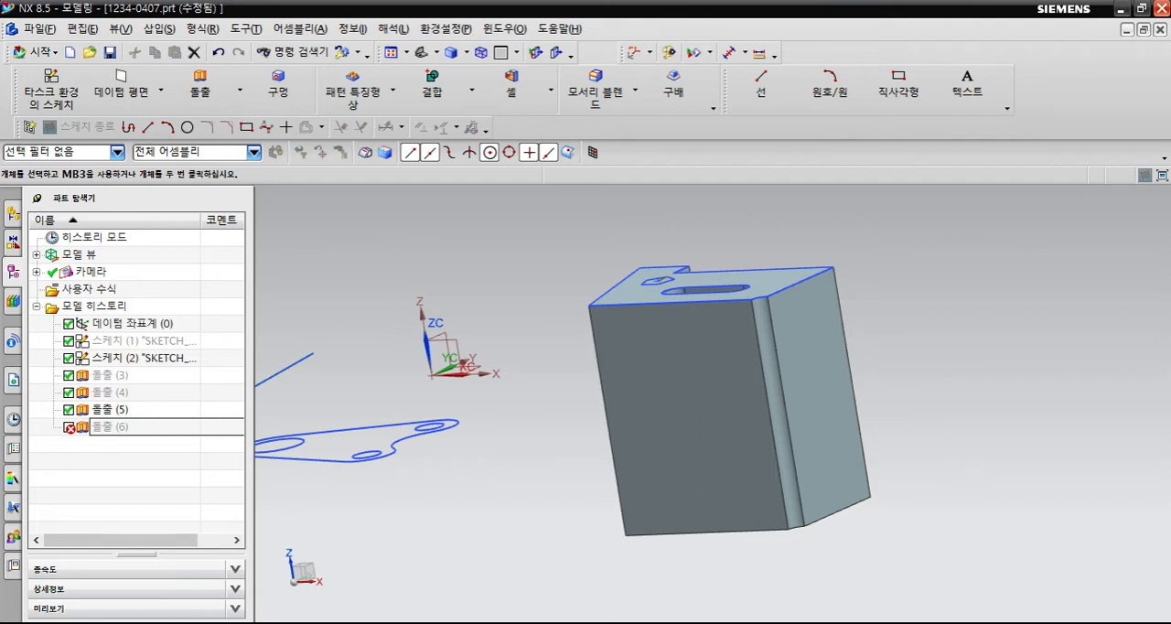
{"action": "double_click", "coordinate": [110, 427]}
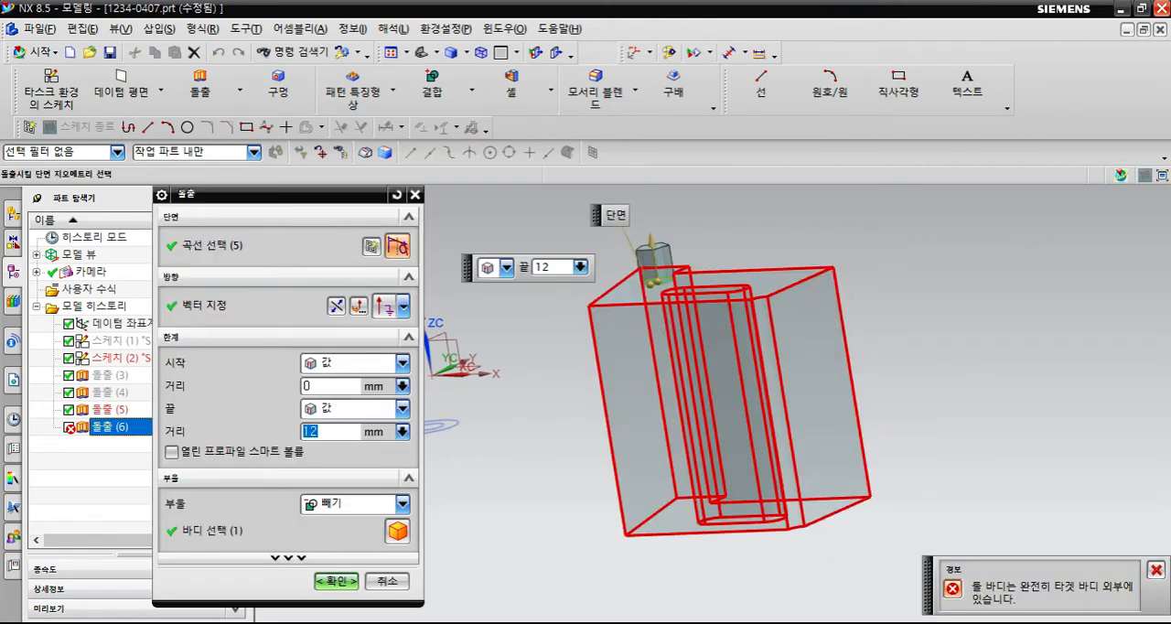
{"action": "scroll", "coordinate": [677, 279], "scroll_direction": "up", "scroll_amount": 2}
{"action": "middle_click_drag", "start_coordinate": [677, 279], "coordinate": [716, 346]}
{"action": "scroll", "coordinate": [717, 346], "scroll_direction": "down", "scroll_amount": 1}
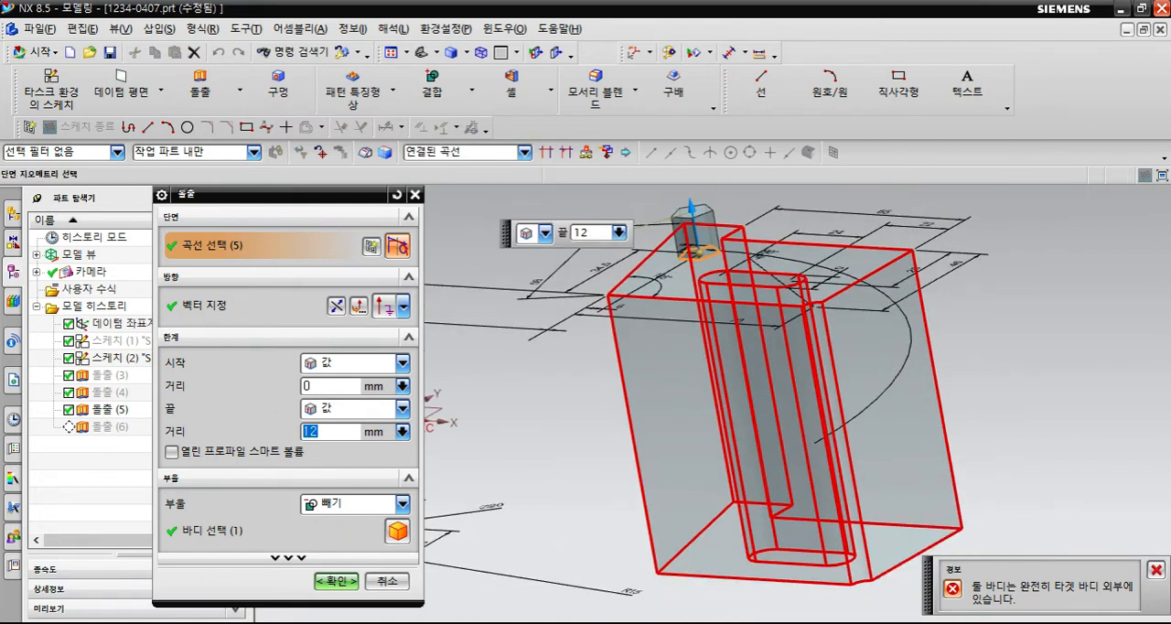
{"action": "left_click", "coordinate": [315, 386]}
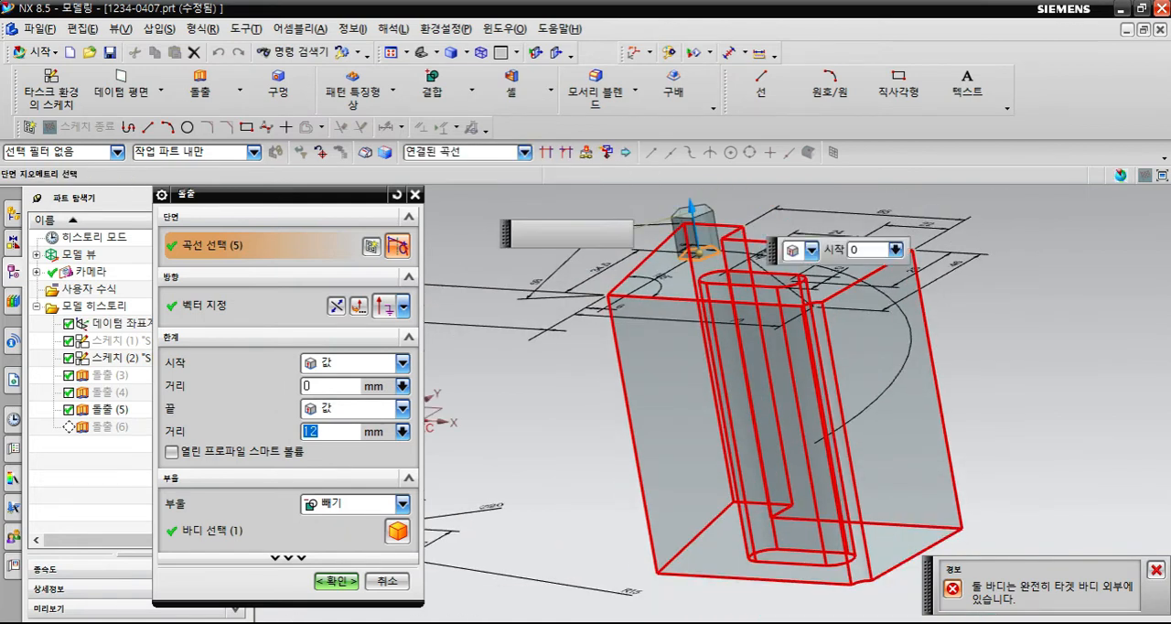
{"action": "type", "text": "5"}
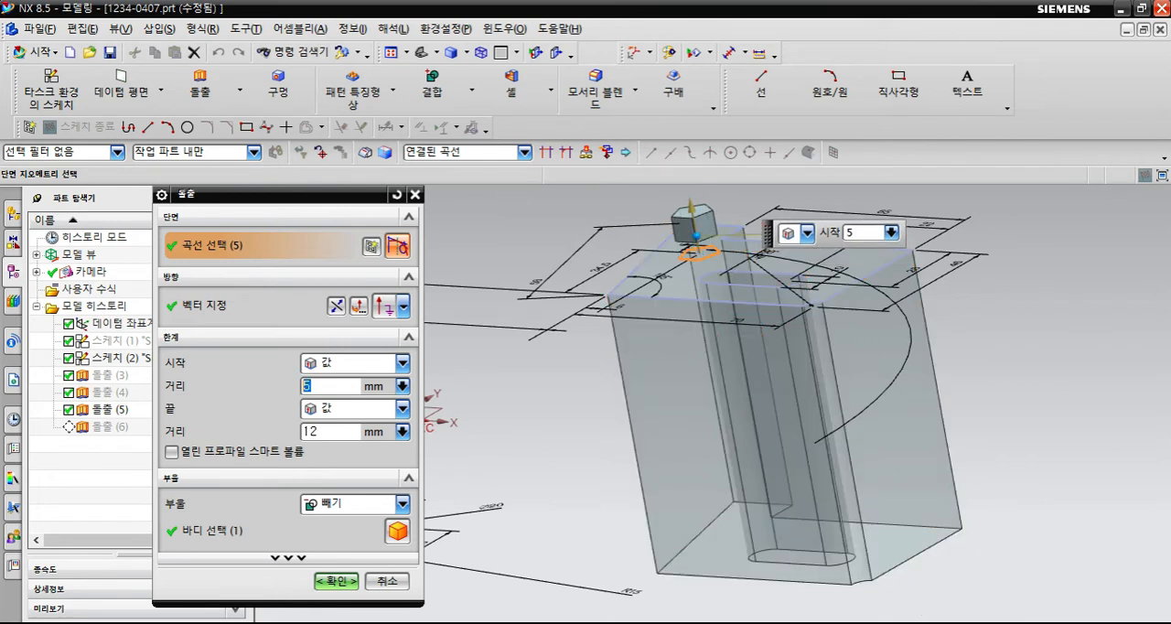
{"action": "type", "text": "-8"}
{"action": "key", "text": "Return"}
{"action": "mouse_move", "coordinate": [592, 522]}
{"action": "middle_mouse_down"}
{"action": "mouse_move", "coordinate": [615, 485]}
{"action": "mouse_move", "coordinate": [599, 453]}
{"action": "middle_mouse_up"}
{"action": "left_click", "coordinate": [335, 581]}
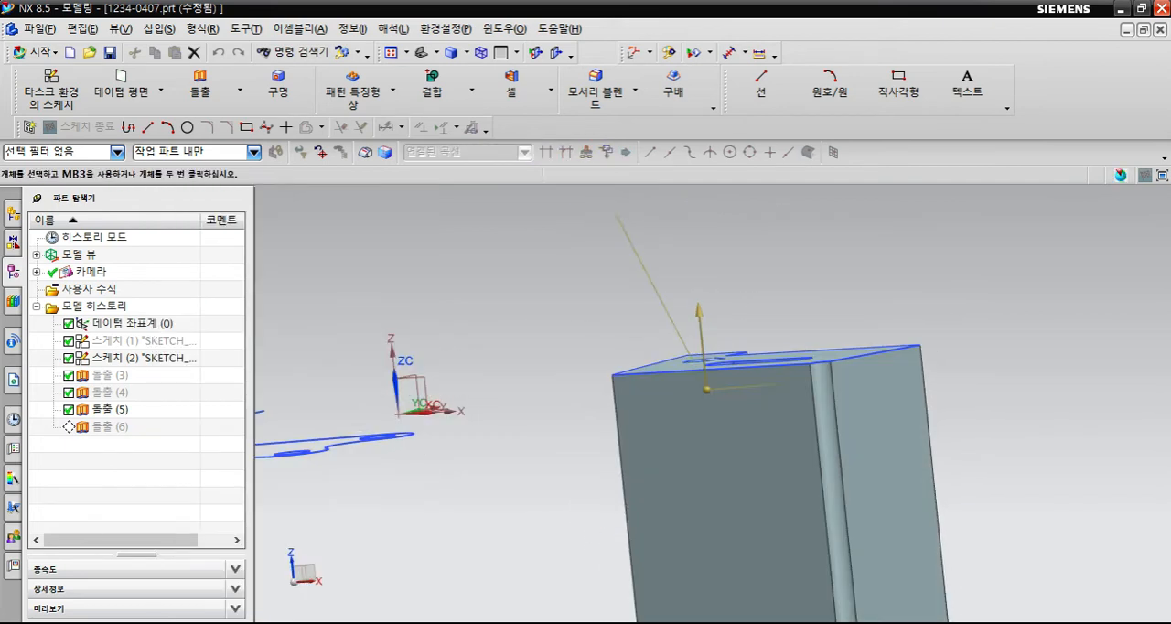
{"action": "key", "text": "Home"}
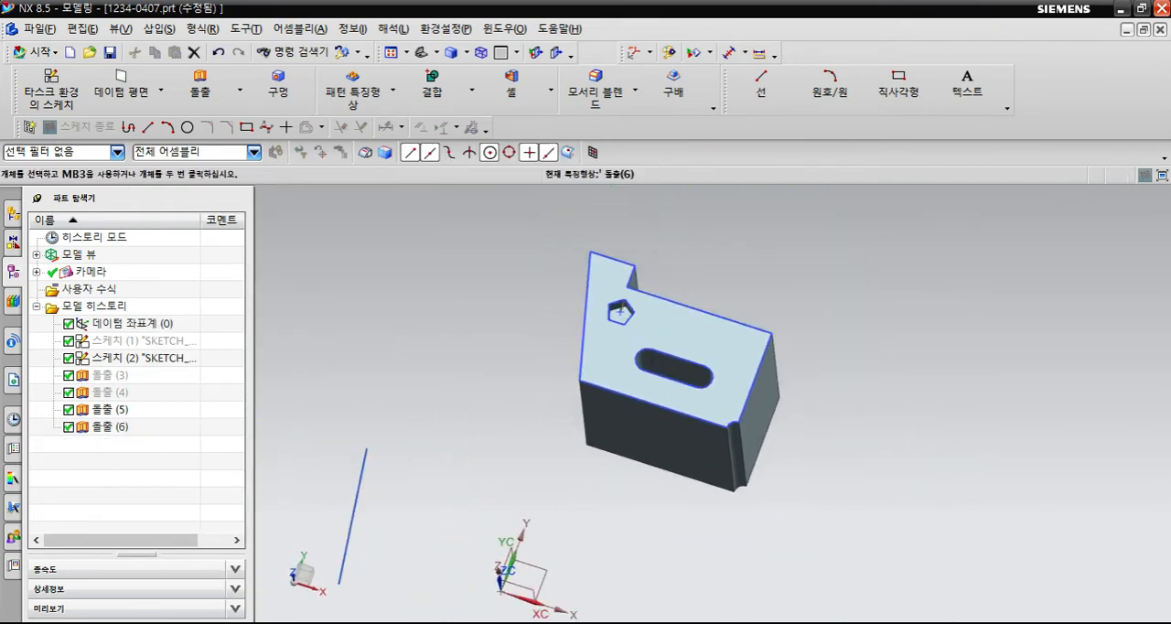
- Measure the pentagonal pocket's depth from its floor to the block's upper face
{"action": "mouse_move", "coordinate": [648, 426]}
{"action": "middle_mouse_down"}
{"action": "mouse_move", "coordinate": [644, 373]}
{"action": "mouse_move", "coordinate": [706, 399]}
{"action": "middle_mouse_up"}
{"action": "scroll", "coordinate": [644, 374], "scroll_direction": "up", "scroll_amount": 6}
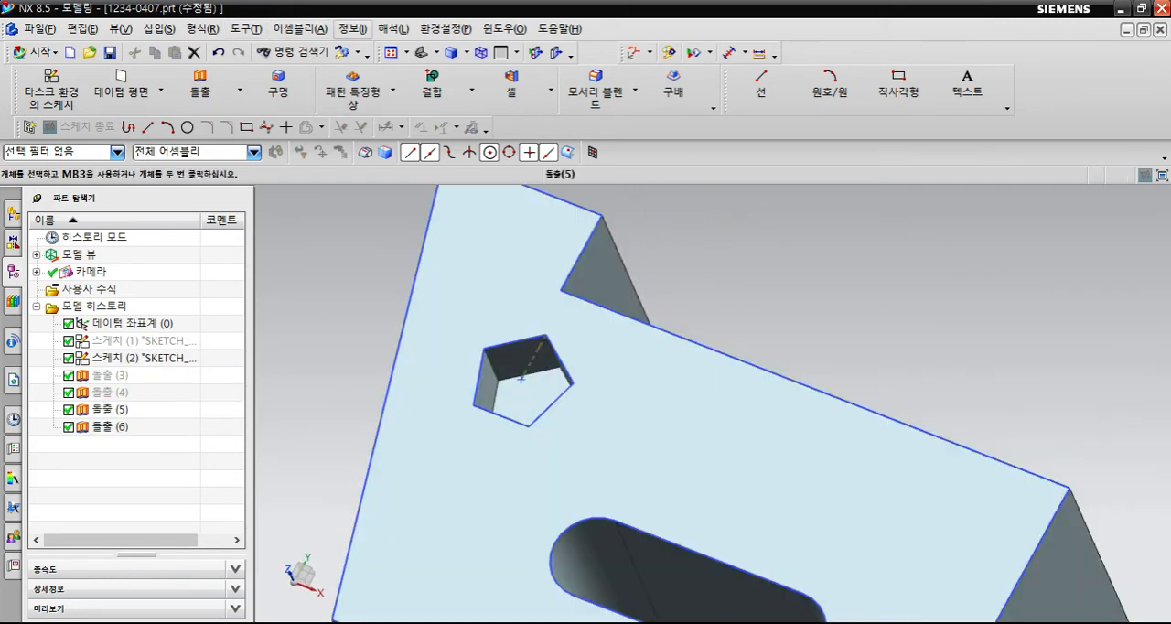
{"action": "left_click", "coordinate": [394, 28]}
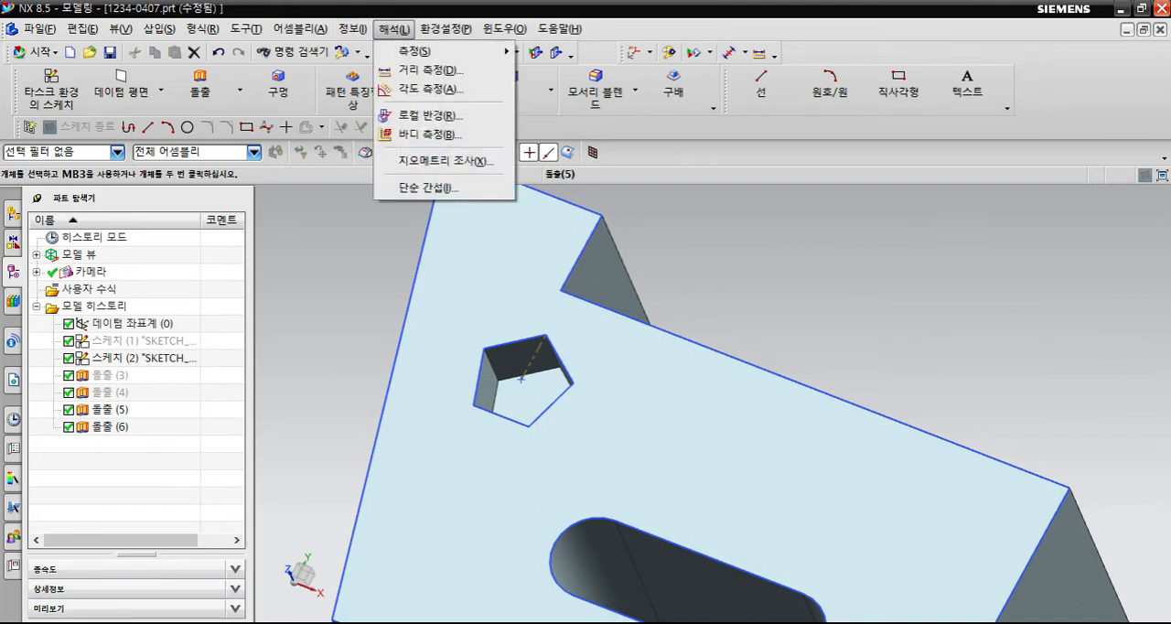
{"action": "left_click", "coordinate": [423, 70]}
{"action": "scroll", "coordinate": [507, 391], "scroll_direction": "up", "scroll_amount": 1}
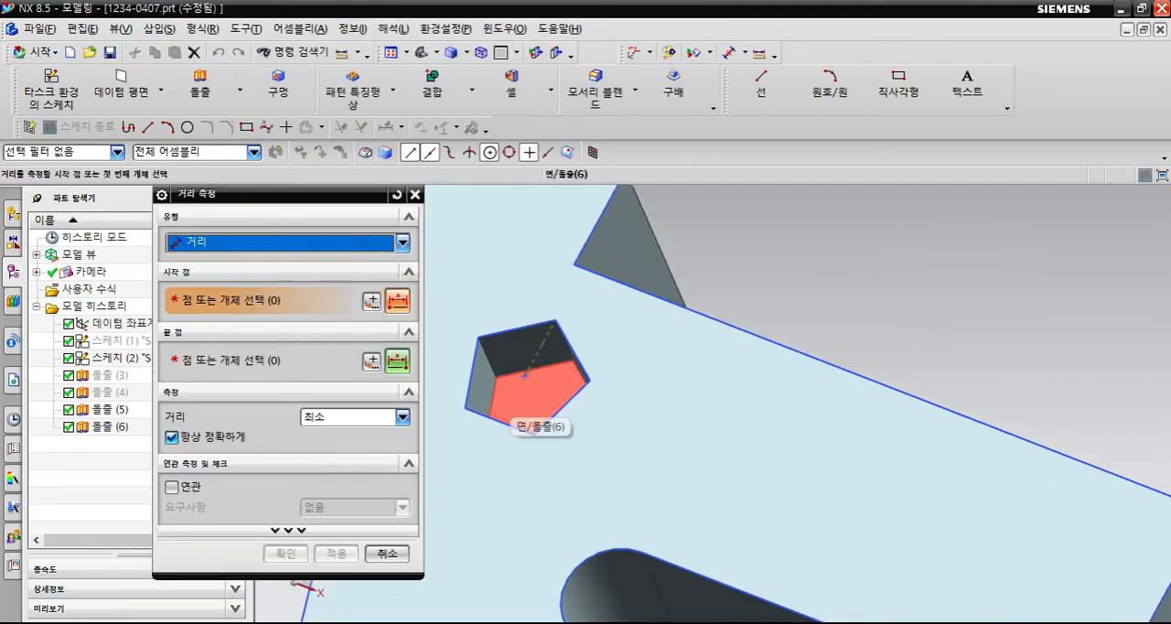
{"action": "left_click", "coordinate": [516, 399]}
{"action": "left_click", "coordinate": [512, 423]}
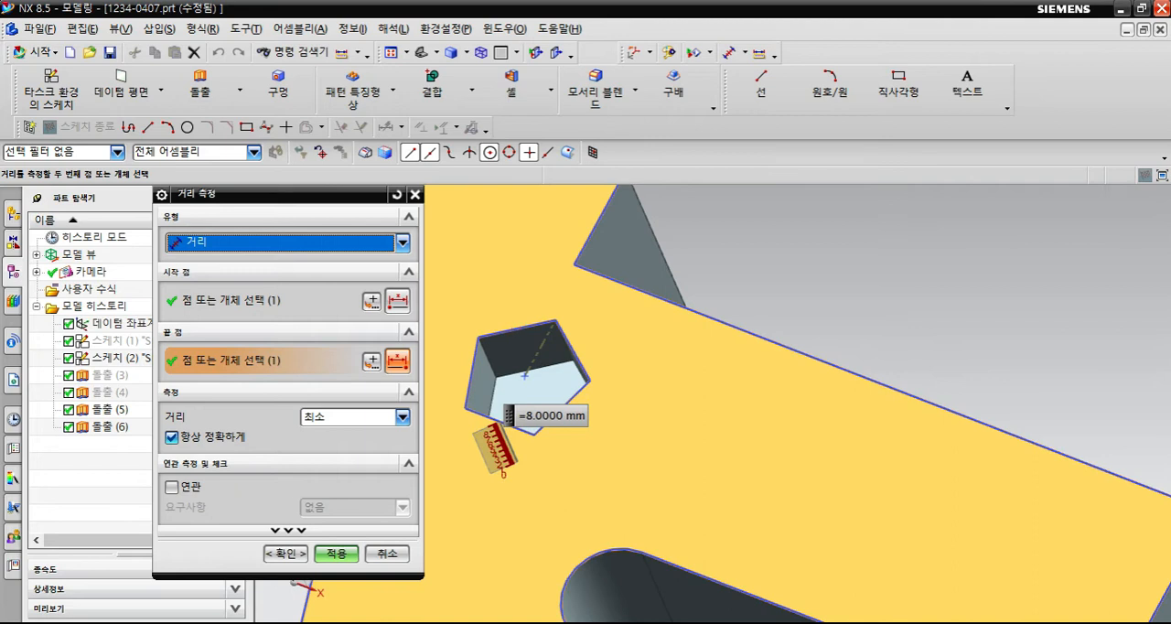
{"action": "left_click", "coordinate": [387, 553]}
- Reopen the pentagonal extrusion and try the Inferred (추정됨) Boolean option, inspecting the preview on the block
{"action": "scroll", "coordinate": [528, 389], "scroll_direction": "down", "scroll_amount": 2}
{"action": "middle_click_drag", "start_coordinate": [683, 405], "coordinate": [698, 352]}
{"action": "left_click", "coordinate": [539, 347]}
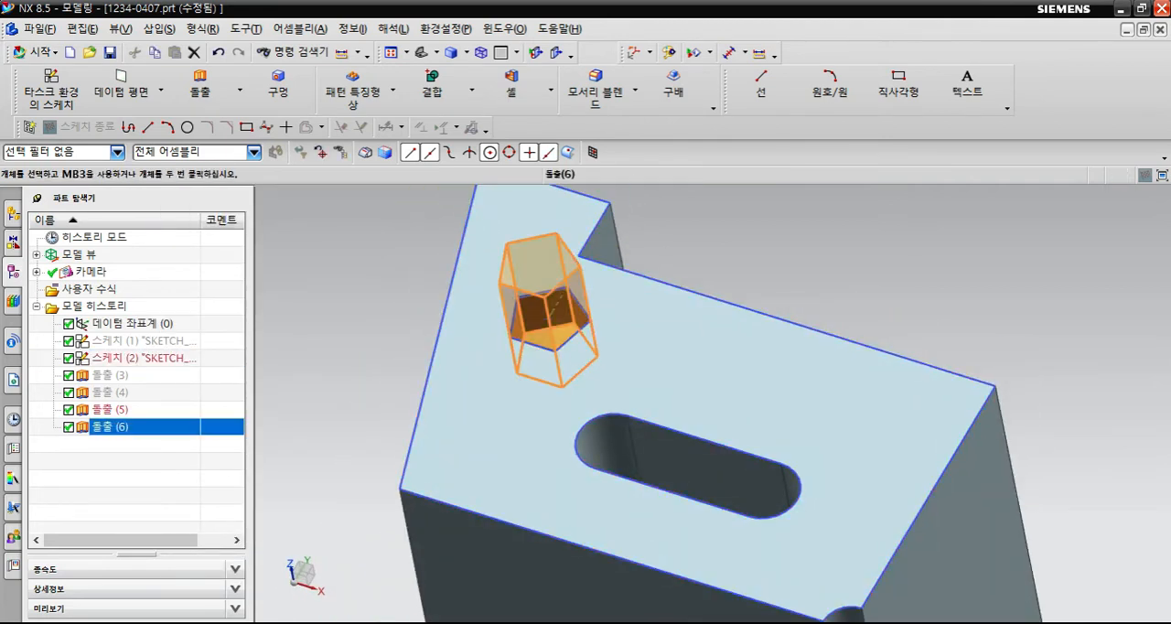
{"action": "scroll", "coordinate": [523, 392], "scroll_direction": "down", "scroll_amount": 2}
{"action": "middle_click_drag", "start_coordinate": [571, 457], "coordinate": [566, 352]}
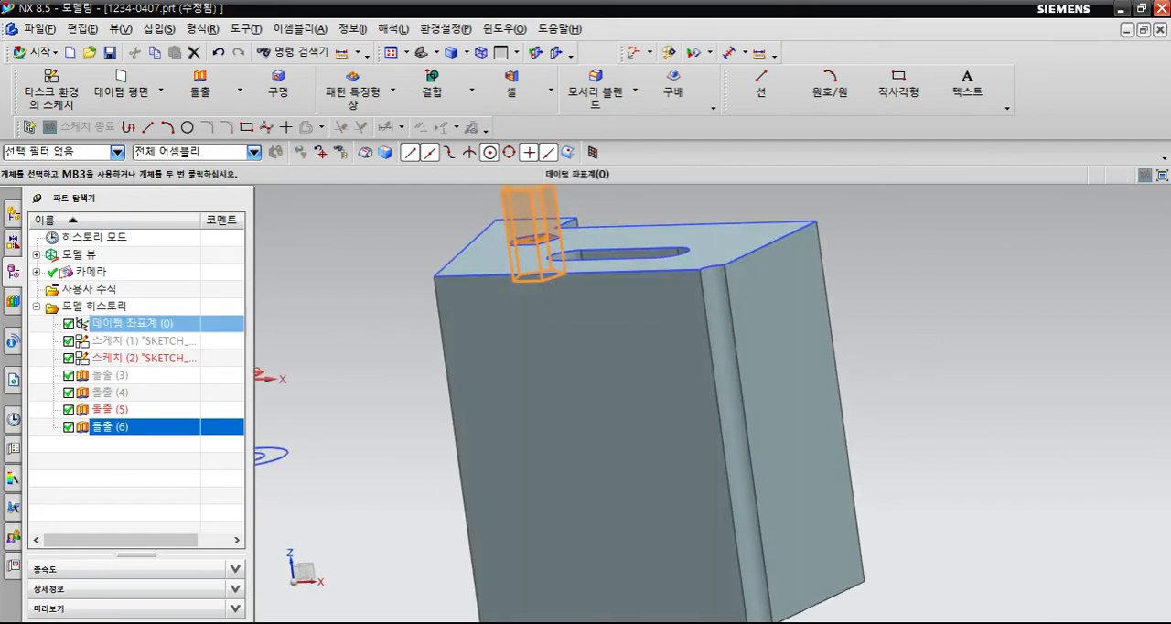
{"action": "double_click", "coordinate": [112, 427]}
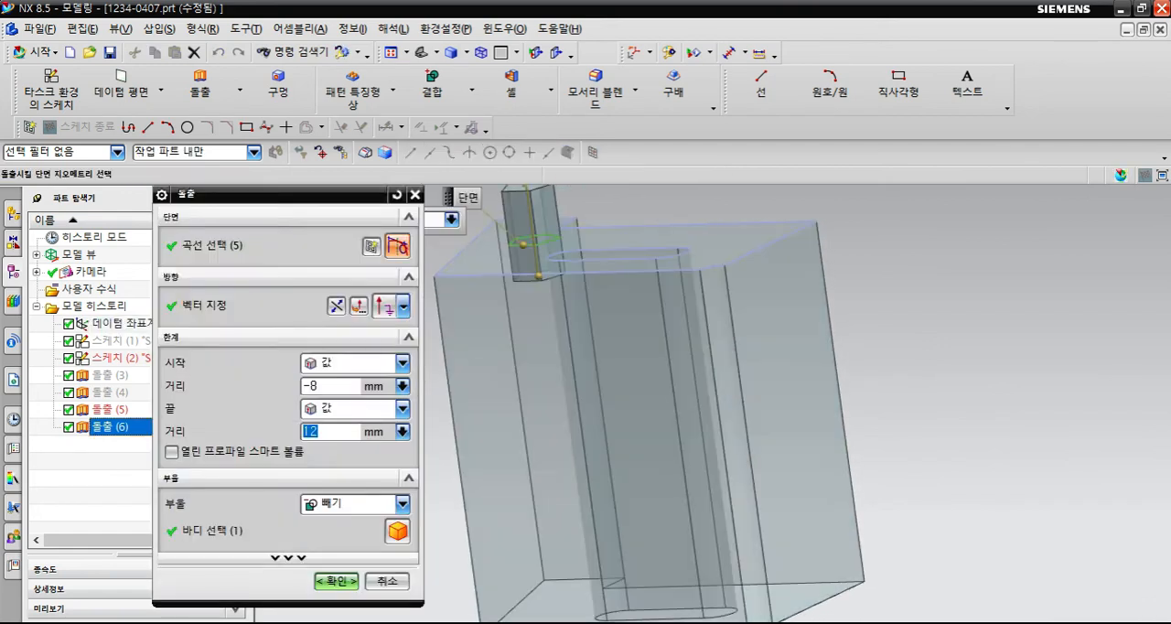
{"action": "left_click", "coordinate": [403, 504]}
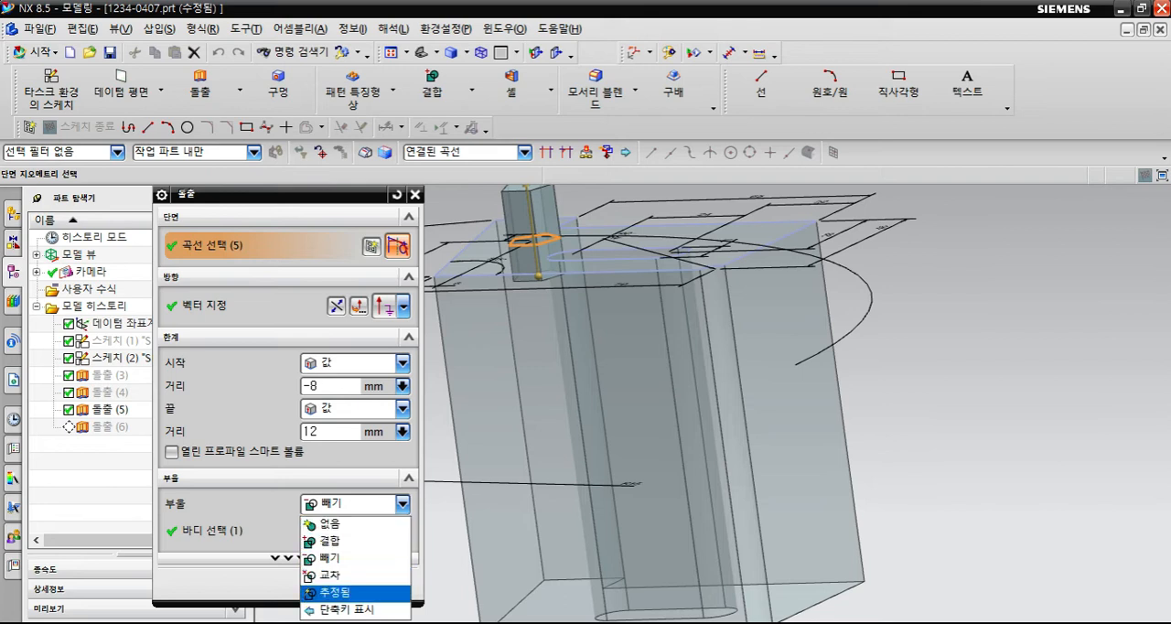
{"action": "left_click", "coordinate": [338, 592]}
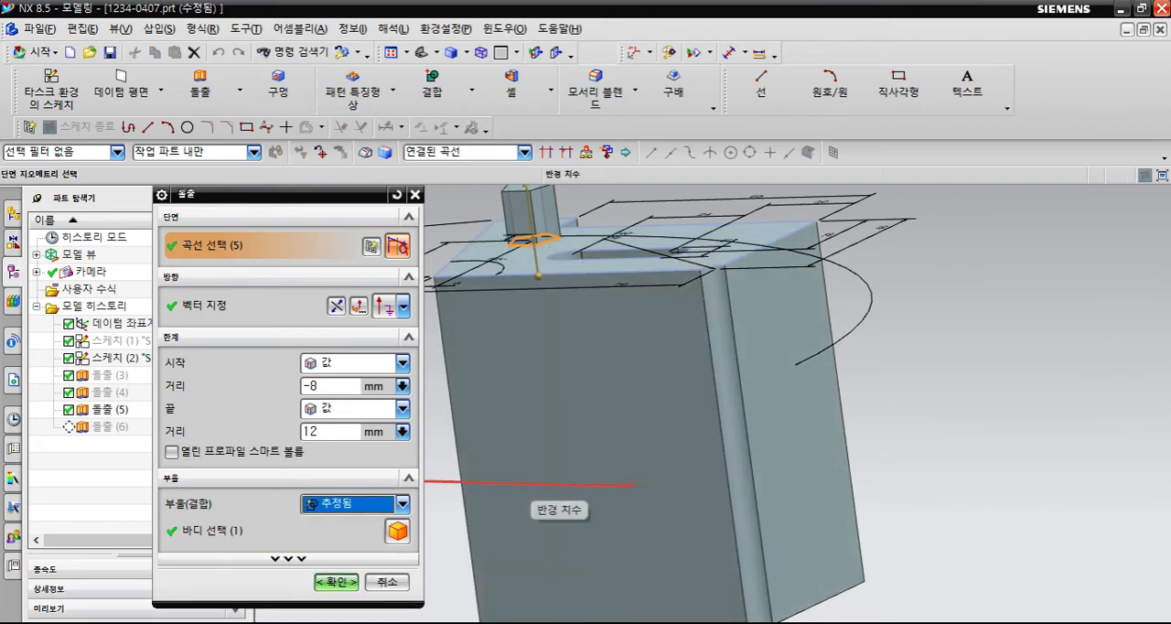
{"action": "middle_click_drag", "start_coordinate": [548, 512], "coordinate": [469, 510]}
{"action": "scroll", "coordinate": [544, 526], "scroll_direction": "down", "scroll_amount": 4}
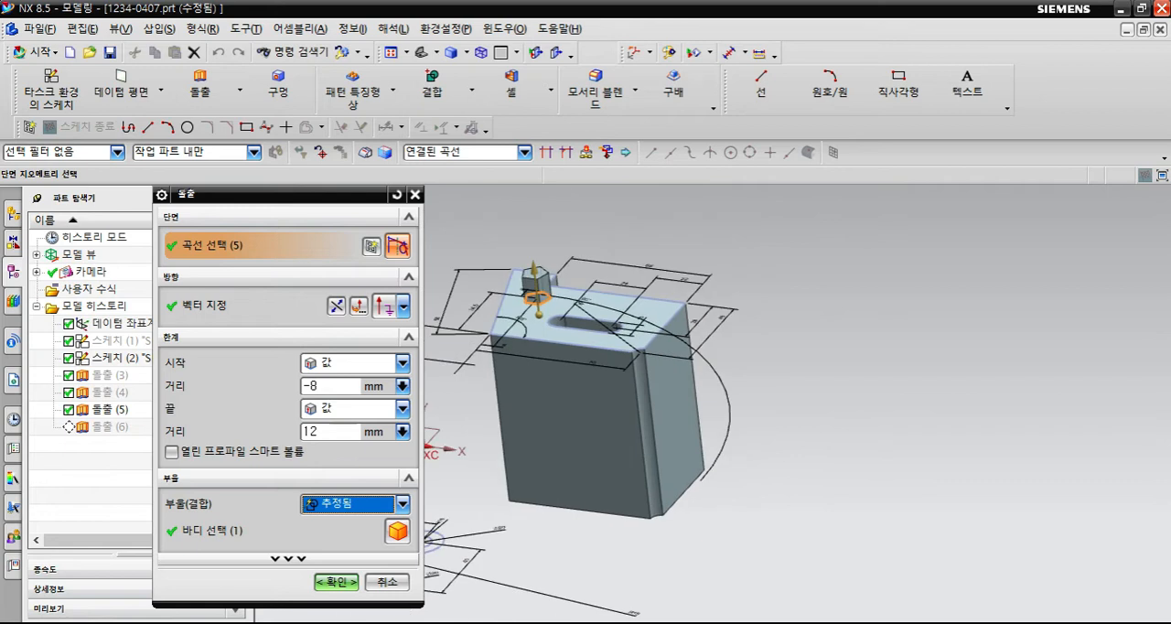
{"action": "scroll", "coordinate": [551, 302], "scroll_direction": "up", "scroll_amount": 3}
- Set the pentagonal extrusion's Boolean to None (없음) and accept the edit
{"action": "left_click", "coordinate": [402, 504]}
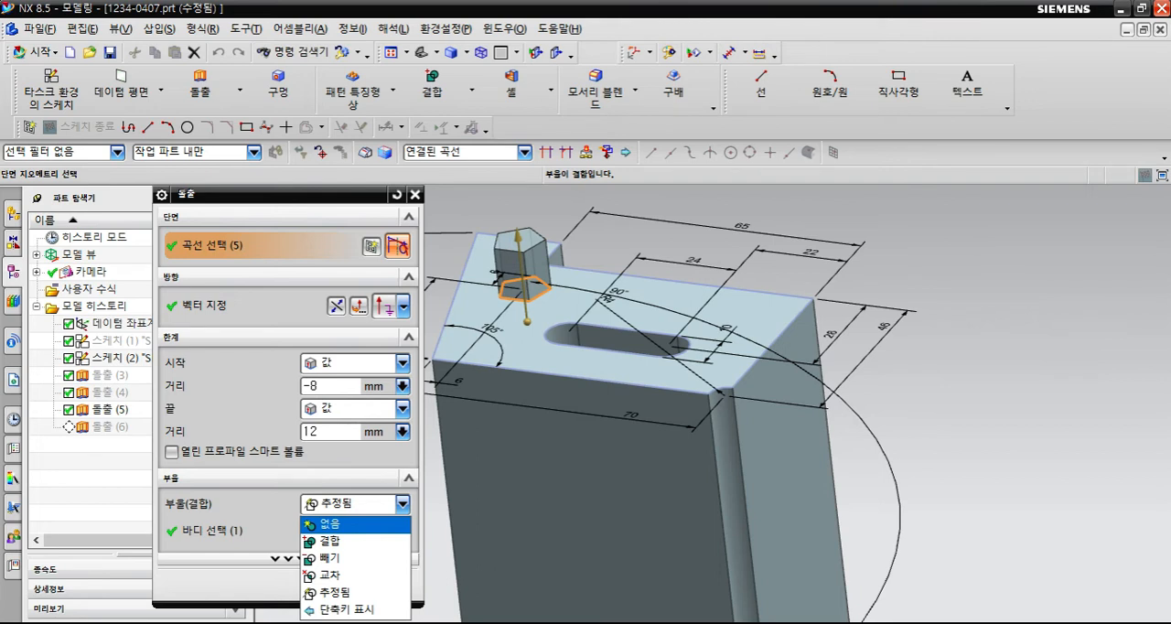
{"action": "left_click", "coordinate": [327, 523]}
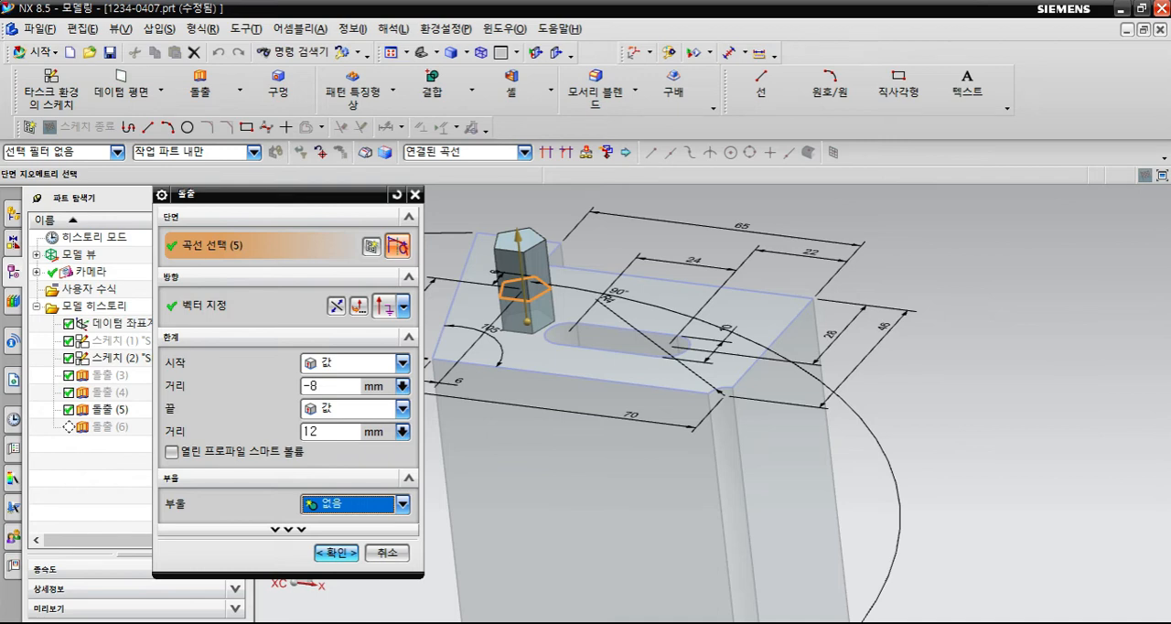
{"action": "left_click", "coordinate": [336, 553]}
- Open the second sketch, holding the notched block's profile, for editing and exit it without changes
{"action": "left_click", "coordinate": [142, 358]}
{"action": "double_click", "coordinate": [141, 358]}
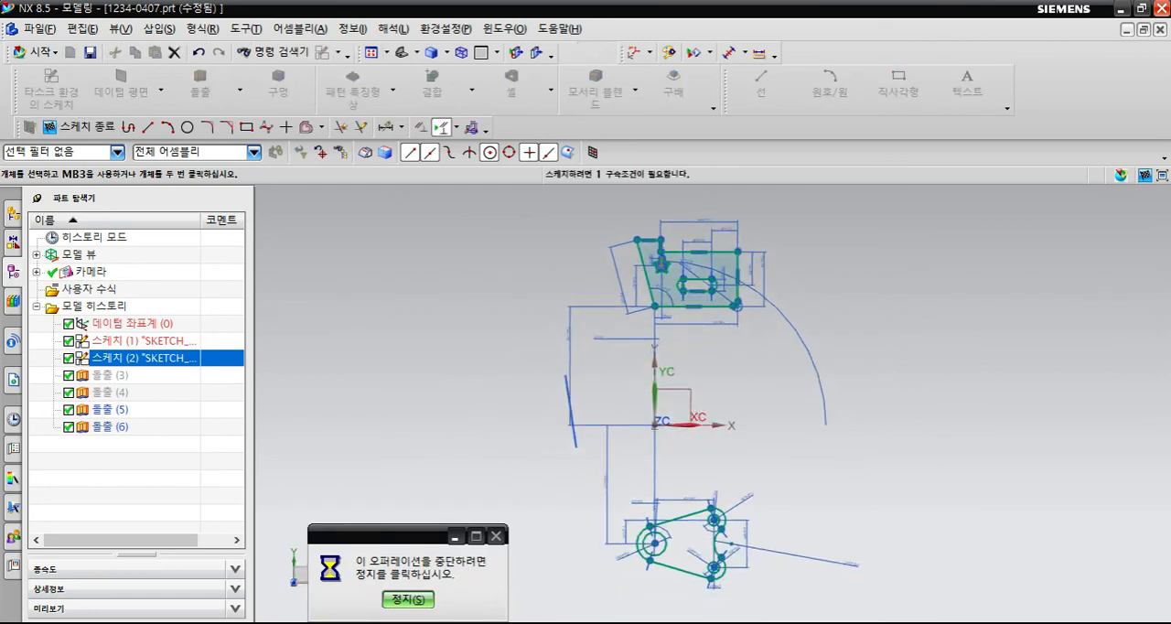
{"action": "left_click", "coordinate": [80, 127]}
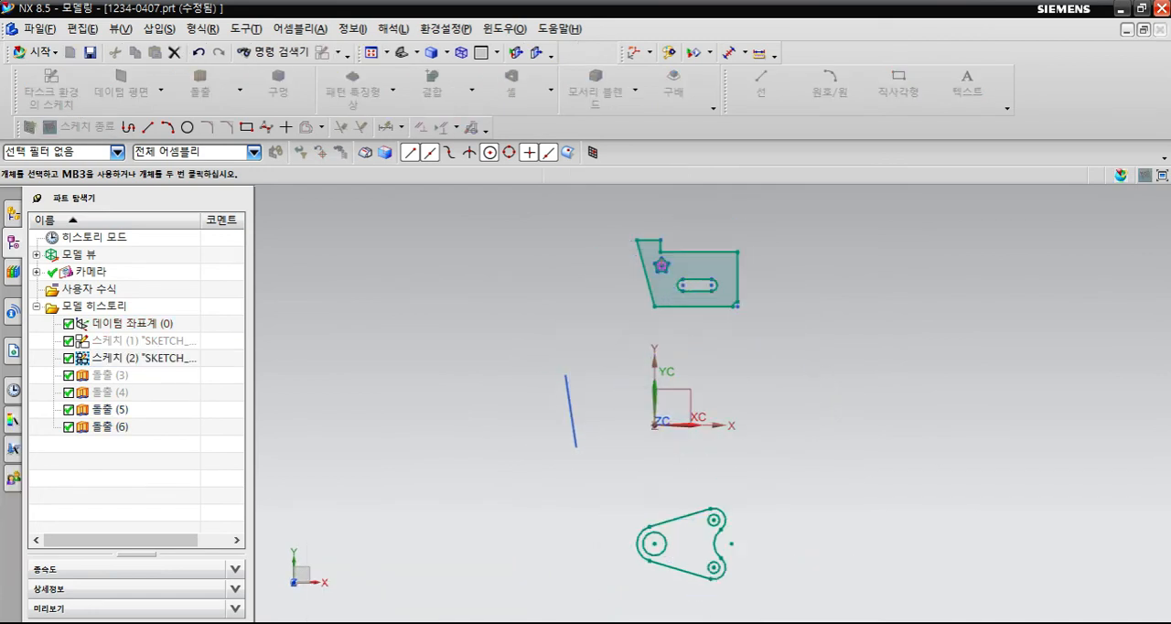
{"action": "double_click", "coordinate": [110, 426]}
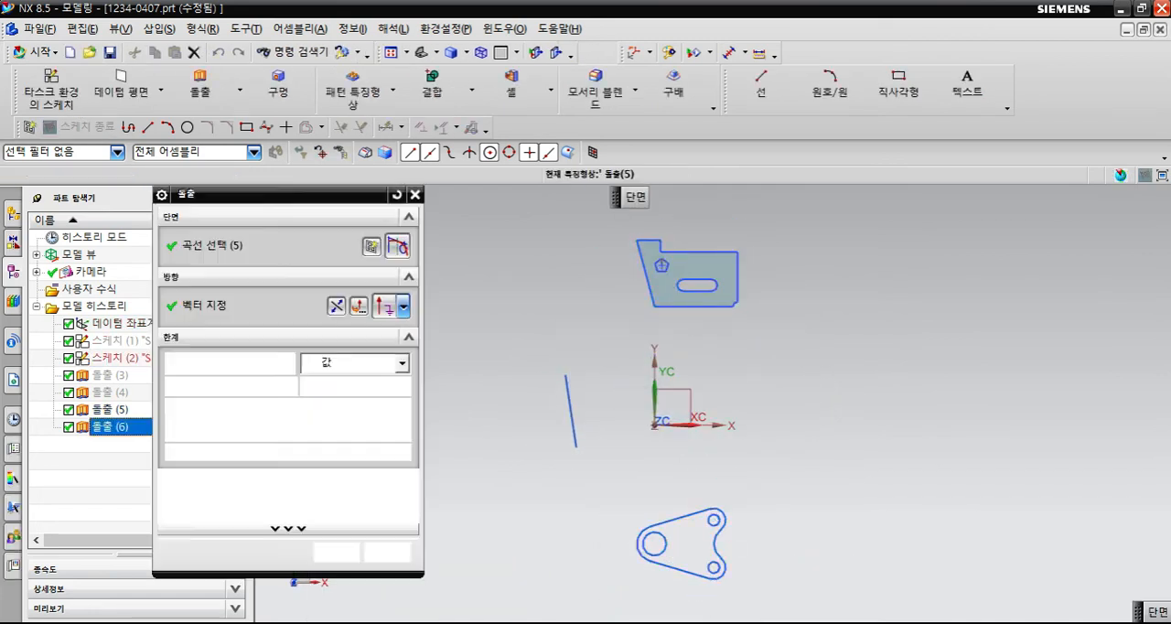
{"action": "left_click", "coordinate": [389, 552]}
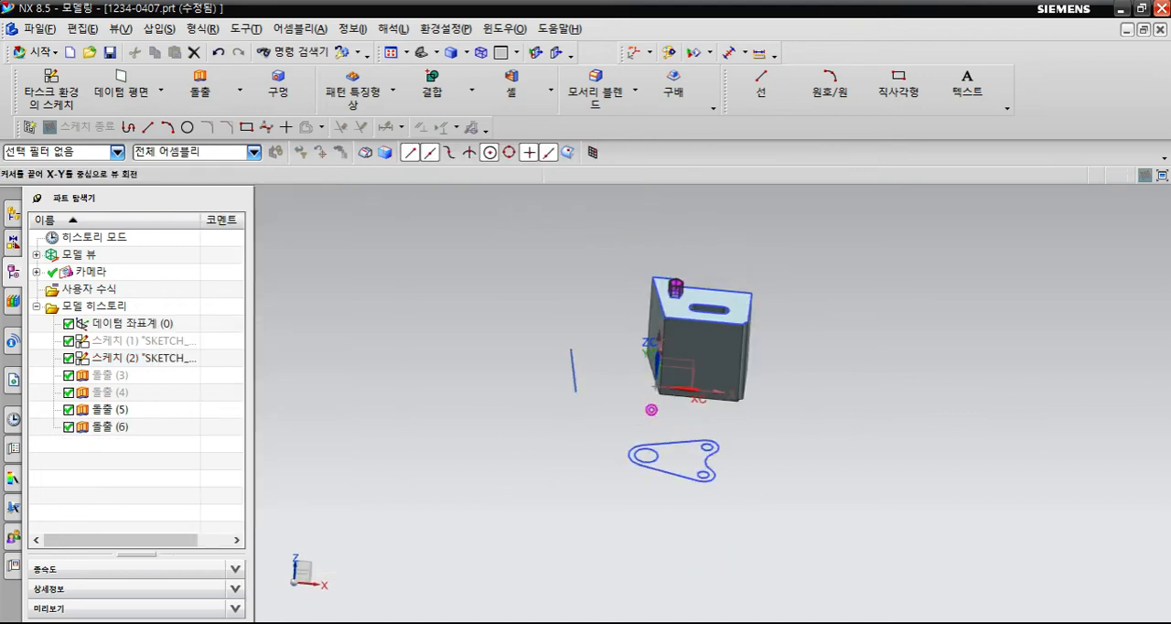
{"action": "double_click", "coordinate": [552, 363]}
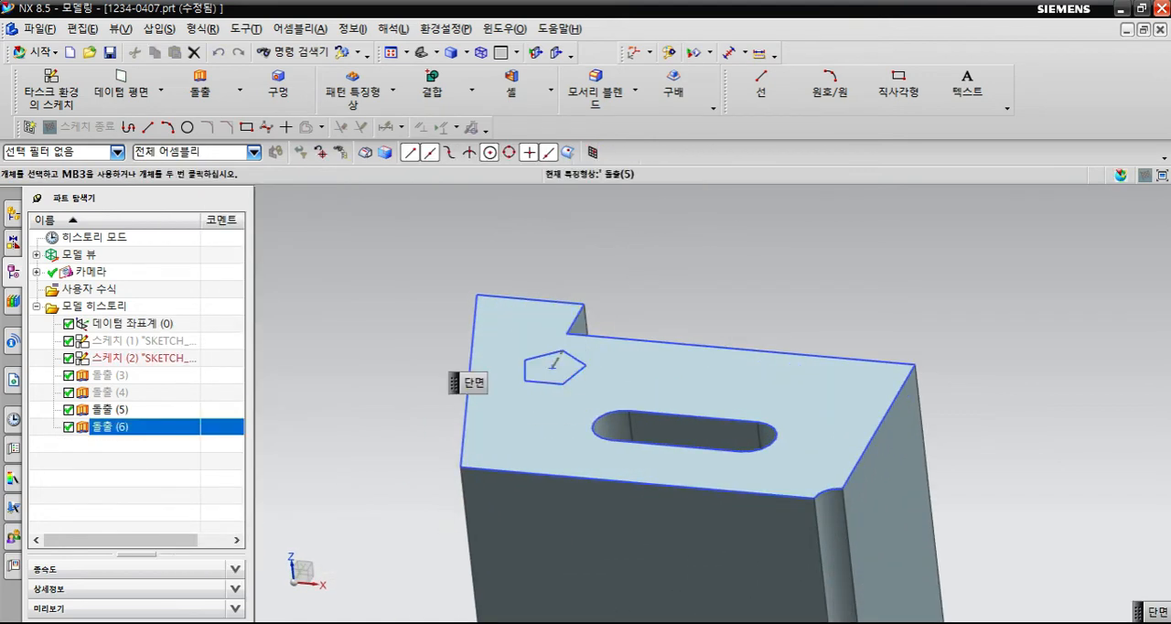
{"action": "left_click", "coordinate": [388, 552]}
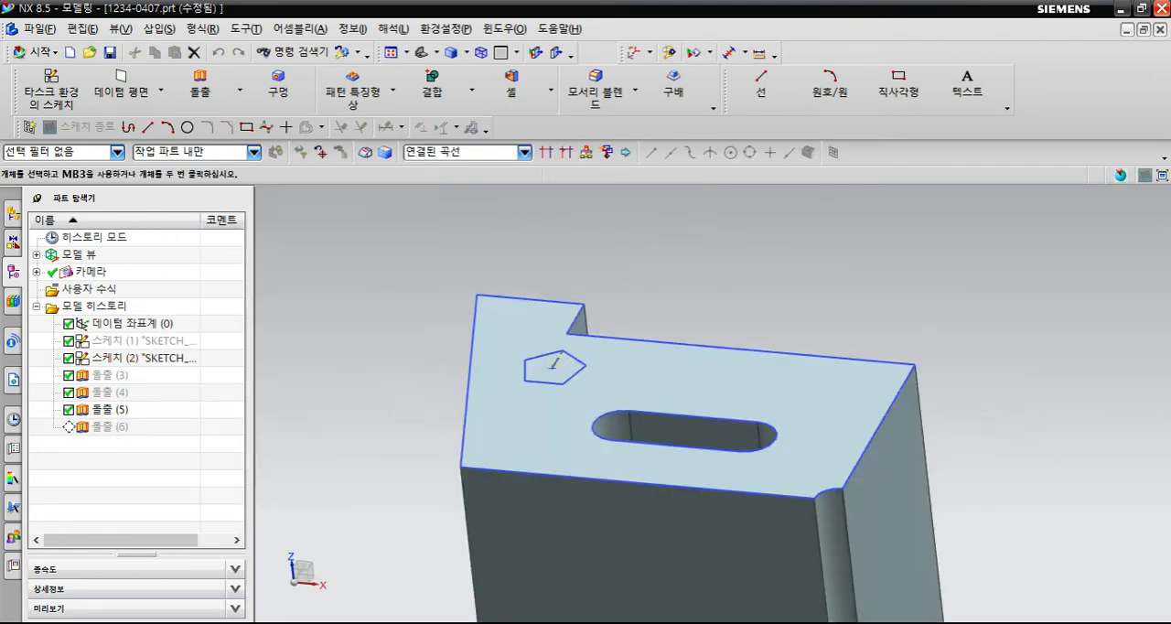
{"action": "left_click", "coordinate": [552, 358]}
{"action": "middle_click_drag", "start_coordinate": [619, 423], "coordinate": [609, 408], "text": "shift"}
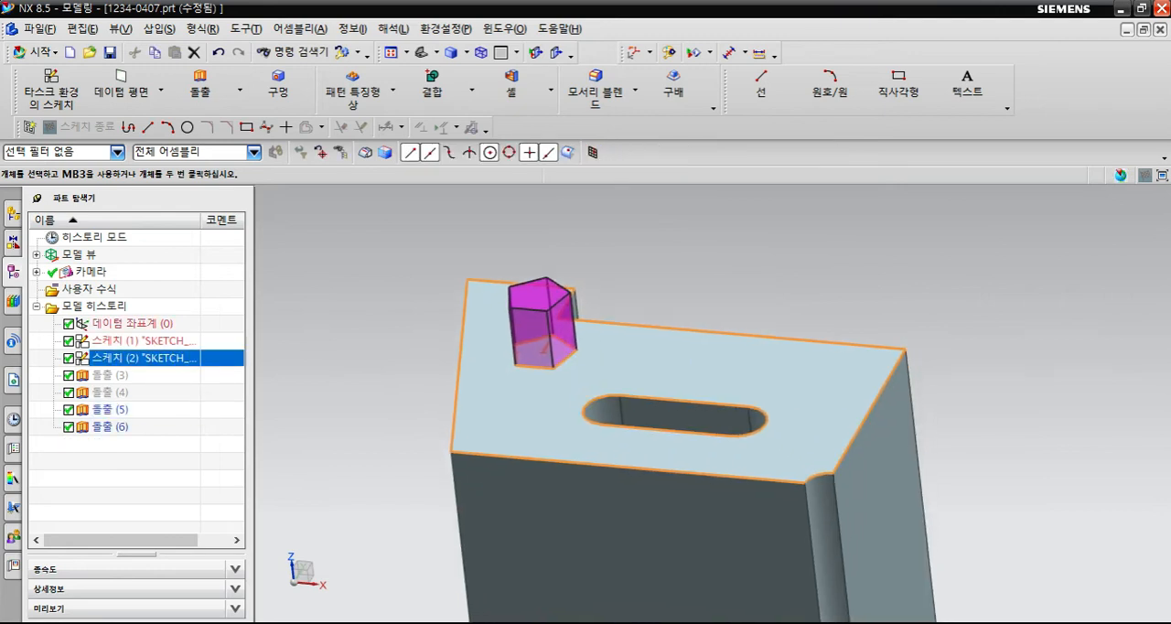
- Hide the notched block to inspect the separate pentagonal prism, and undo the hiding
{"action": "key", "text": "Escape"}
{"action": "key", "text": "ctrl+b"}
{"action": "left_click", "coordinate": [632, 512]}
{"action": "middle_click", "coordinate": [631, 512]}
{"action": "mouse_move", "coordinate": [631, 512]}
{"action": "middle_mouse_down"}
{"action": "mouse_move", "coordinate": [631, 417]}
{"action": "mouse_move", "coordinate": [627, 457]}
{"action": "middle_mouse_up"}
{"action": "key", "text": "ctrl+z"}
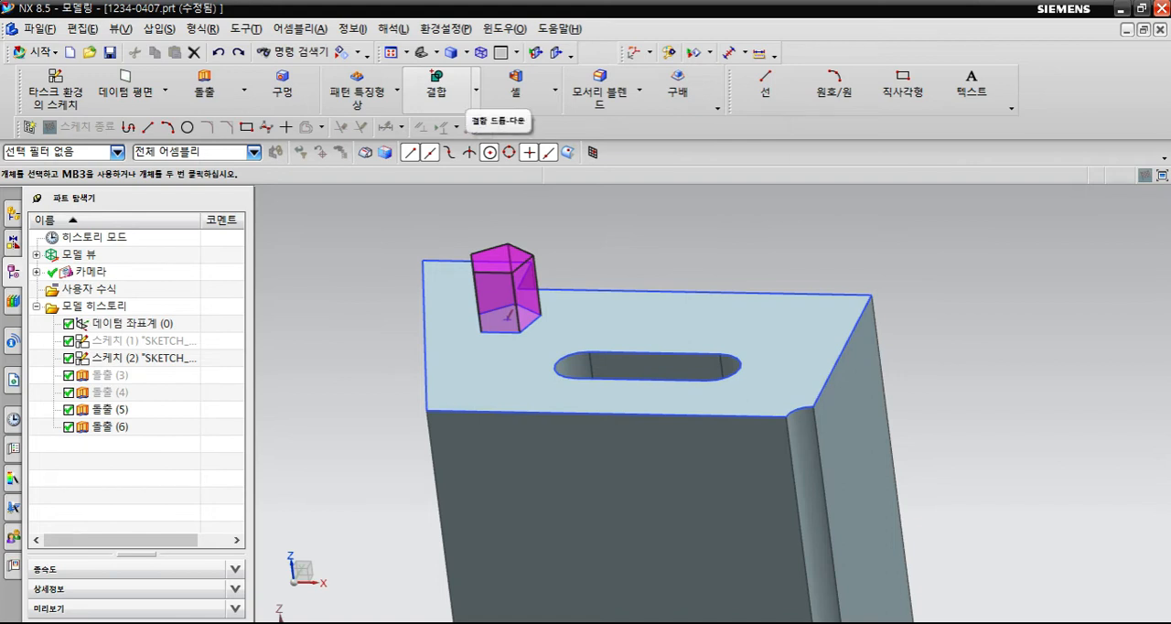
- Subtract (빼기) the pentagonal prism from the notched block, and reopen the pentagonal extrusion, accepting it without changes
{"action": "left_click", "coordinate": [476, 89]}
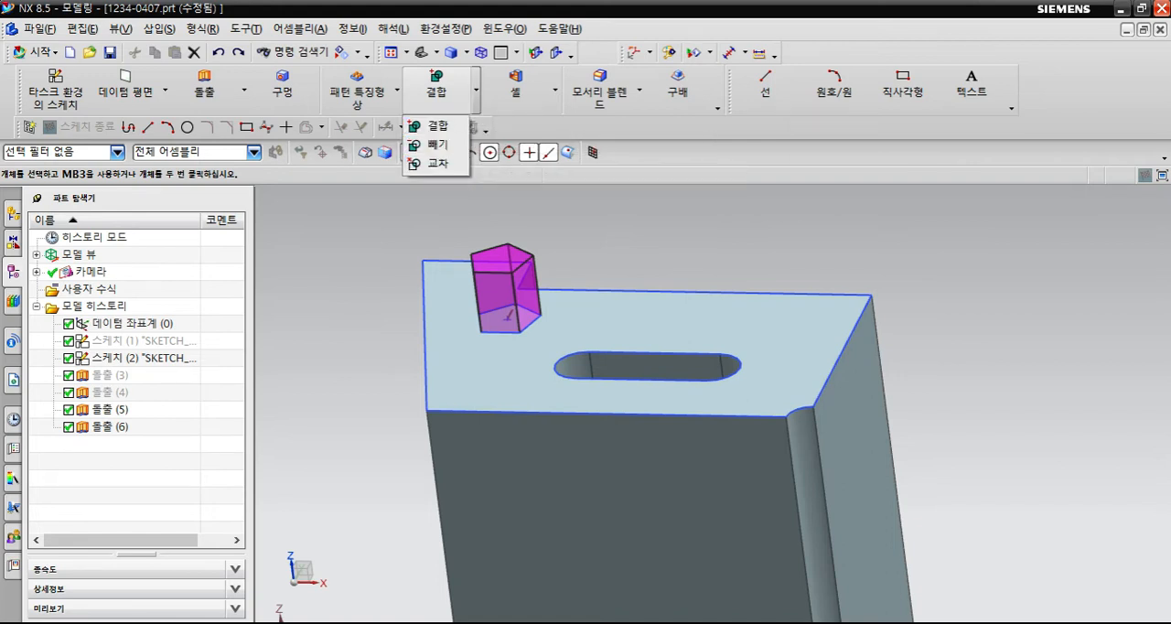
{"action": "left_click", "coordinate": [436, 145]}
{"action": "left_click", "coordinate": [548, 397]}
{"action": "left_click", "coordinate": [513, 291]}
{"action": "middle_click", "coordinate": [596, 439]}
{"action": "middle_click_drag", "start_coordinate": [596, 439], "coordinate": [631, 518]}
{"action": "double_click", "coordinate": [109, 426]}
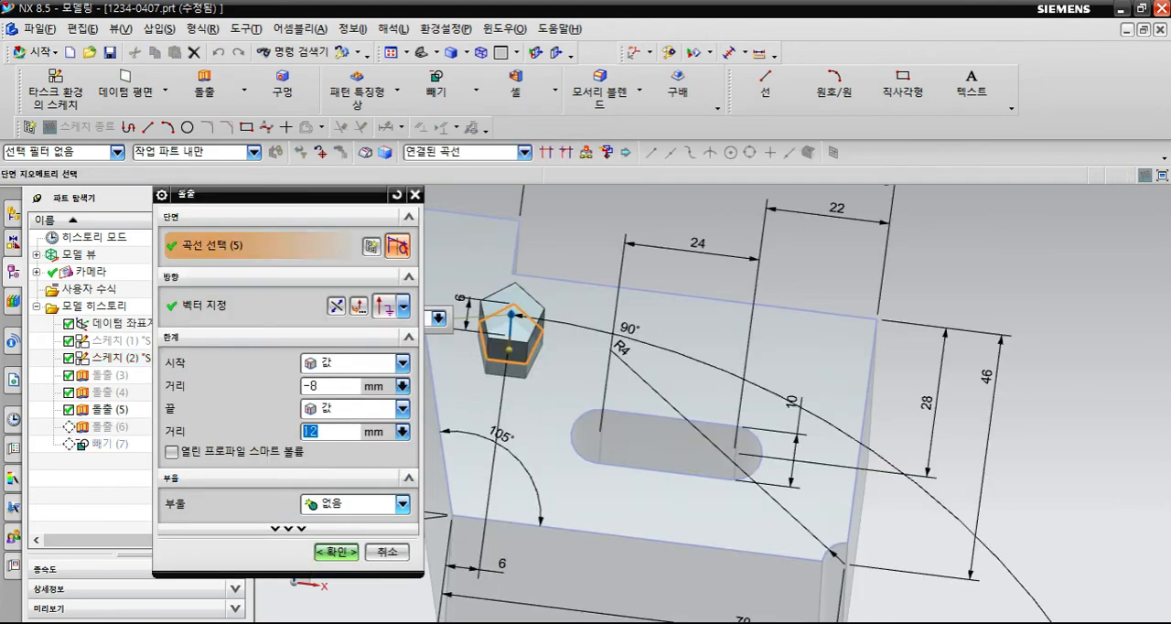
{"action": "key", "text": "Return"}
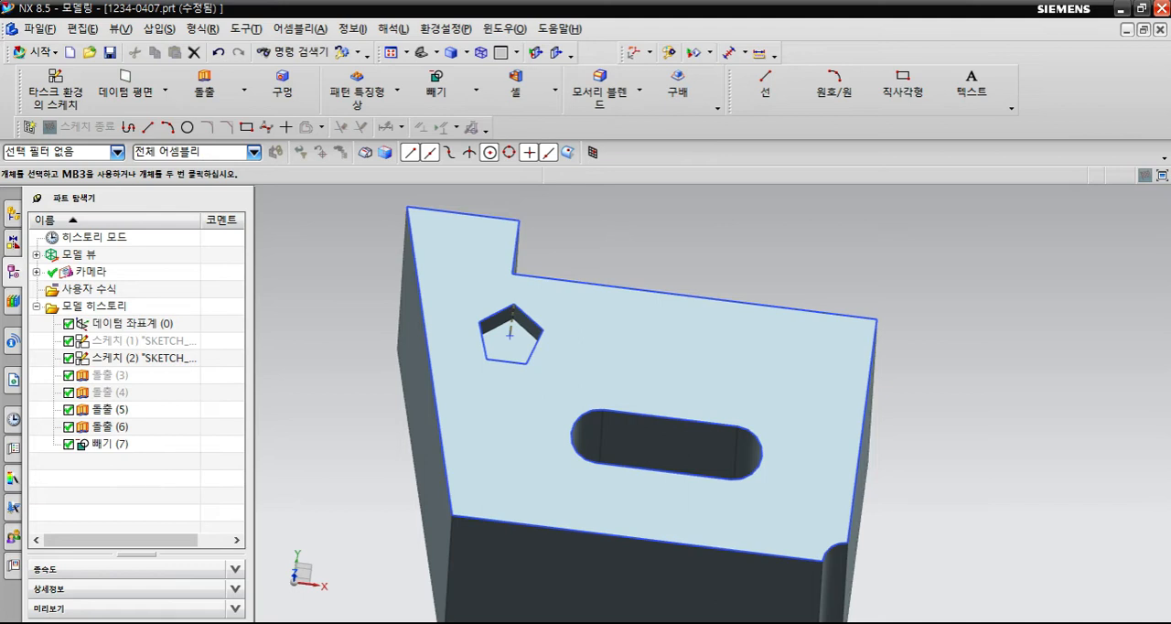
- Delete the Subtract (빼기) feature that cuts the pentagonal pocket
{"action": "left_click", "coordinate": [475, 89]}
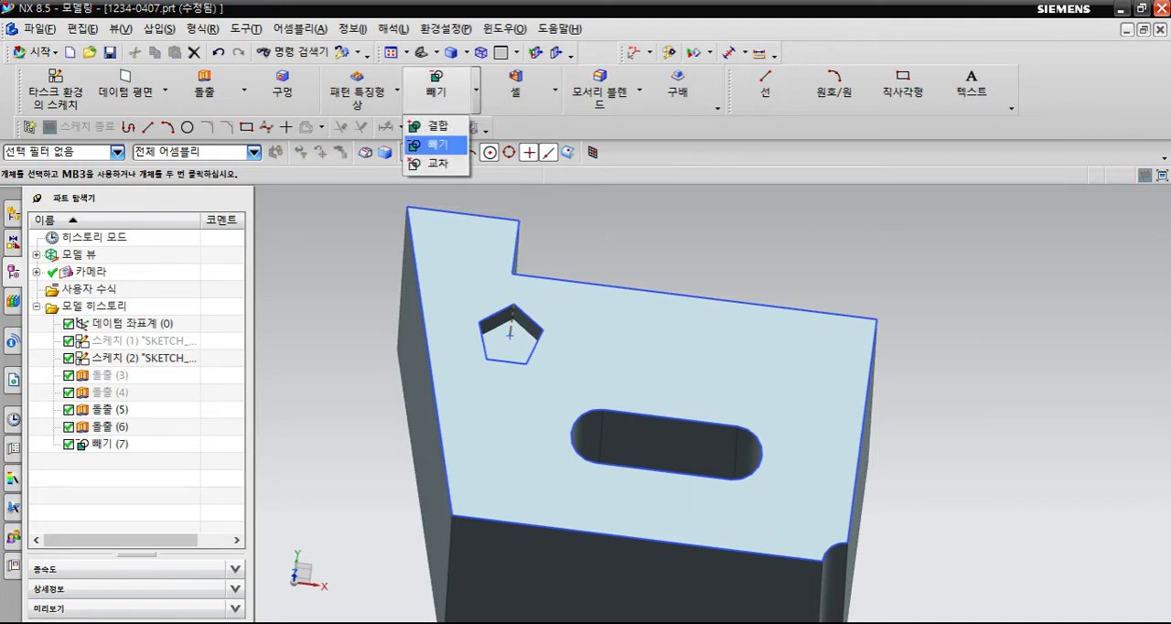
{"action": "key", "text": "Escape"}
{"action": "left_click", "coordinate": [110, 445]}
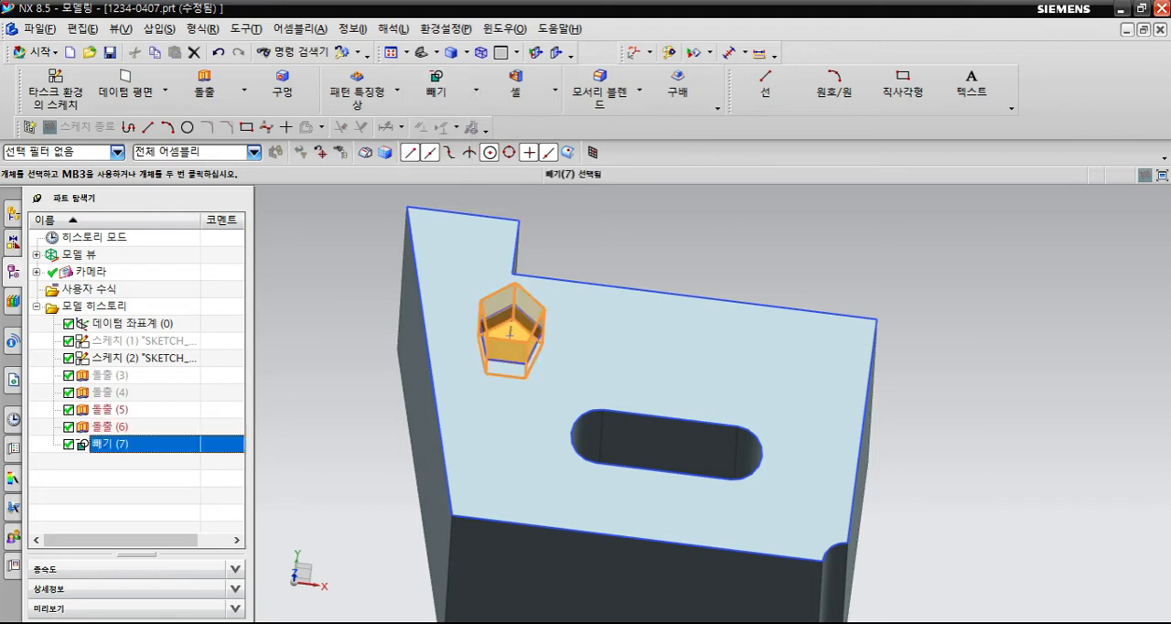
{"action": "key", "text": "Delete"}
- Reopen the pentagonal extrusion for editing, set its start distance to 0 mm and keep its Boolean at None (없음)
{"action": "double_click", "coordinate": [110, 427]}
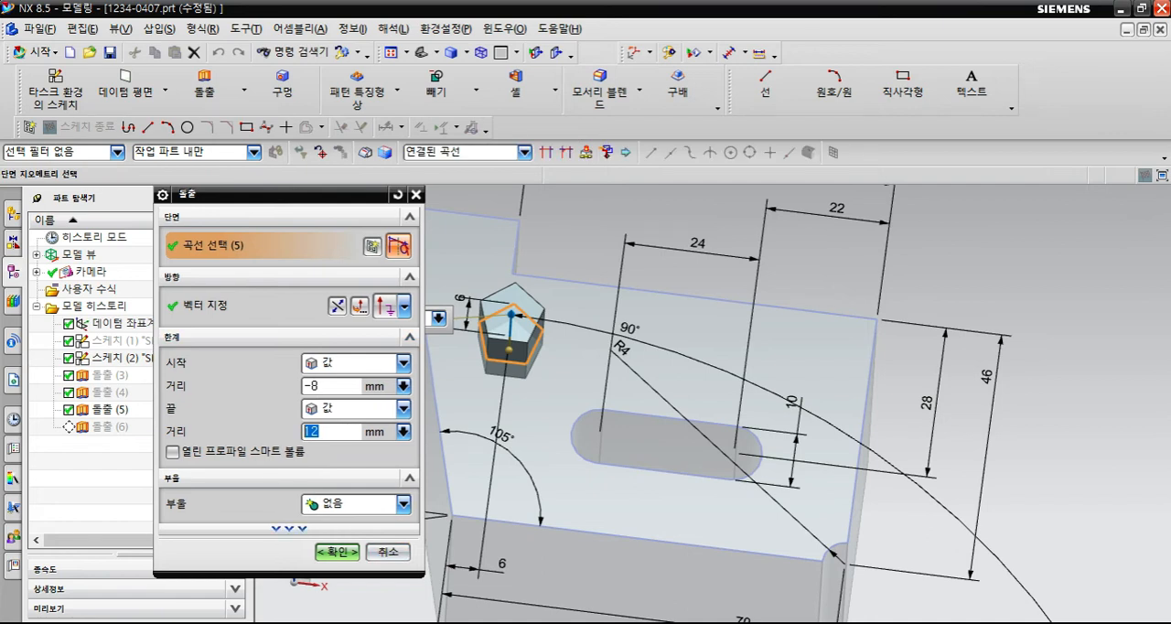
{"action": "double_click", "coordinate": [314, 386]}
{"action": "type", "text": "0"}
{"action": "key", "text": "Return"}
{"action": "middle_click_drag", "start_coordinate": [729, 449], "coordinate": [705, 370]}
{"action": "left_click", "coordinate": [395, 504]}
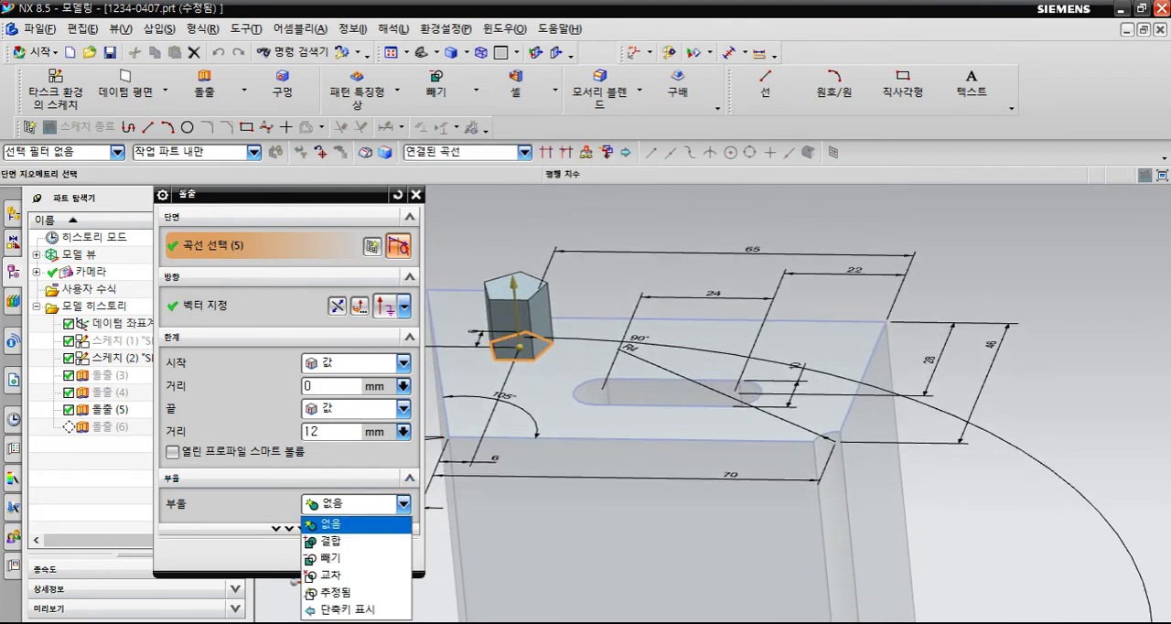
{"action": "left_click", "coordinate": [331, 524]}
{"action": "left_click_drag", "start_coordinate": [274, 194], "coordinate": [287, 89]}
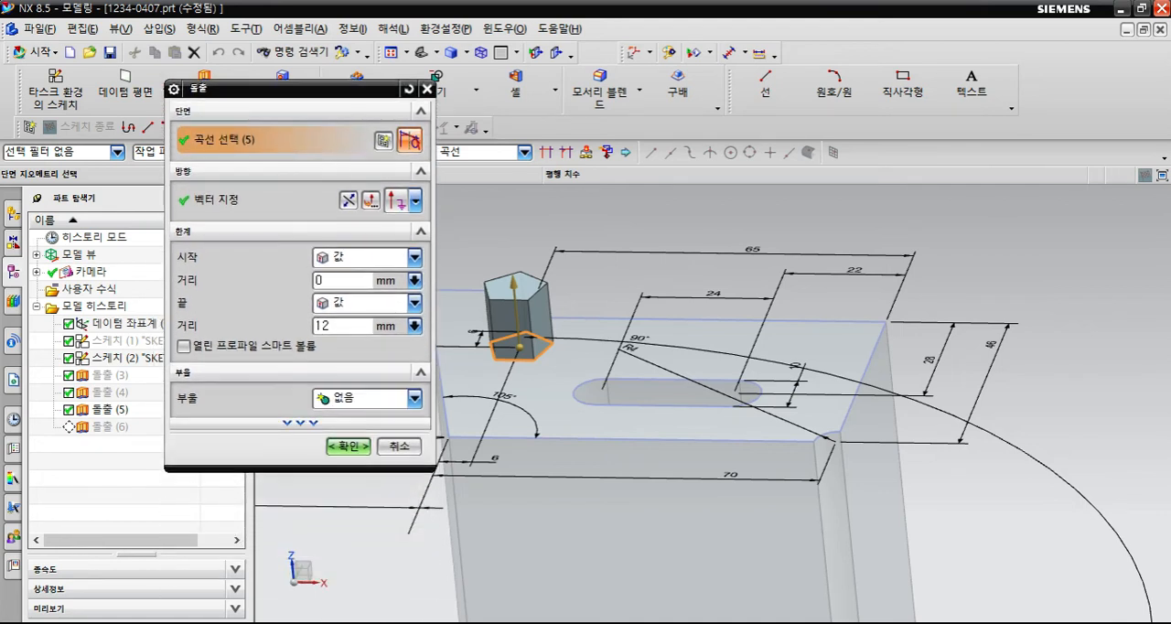
- Try a single-sided (한 면) offset of 3 mm on the pentagonal extrusion, inspecting the preview from several angles
{"action": "left_click", "coordinate": [300, 423]}
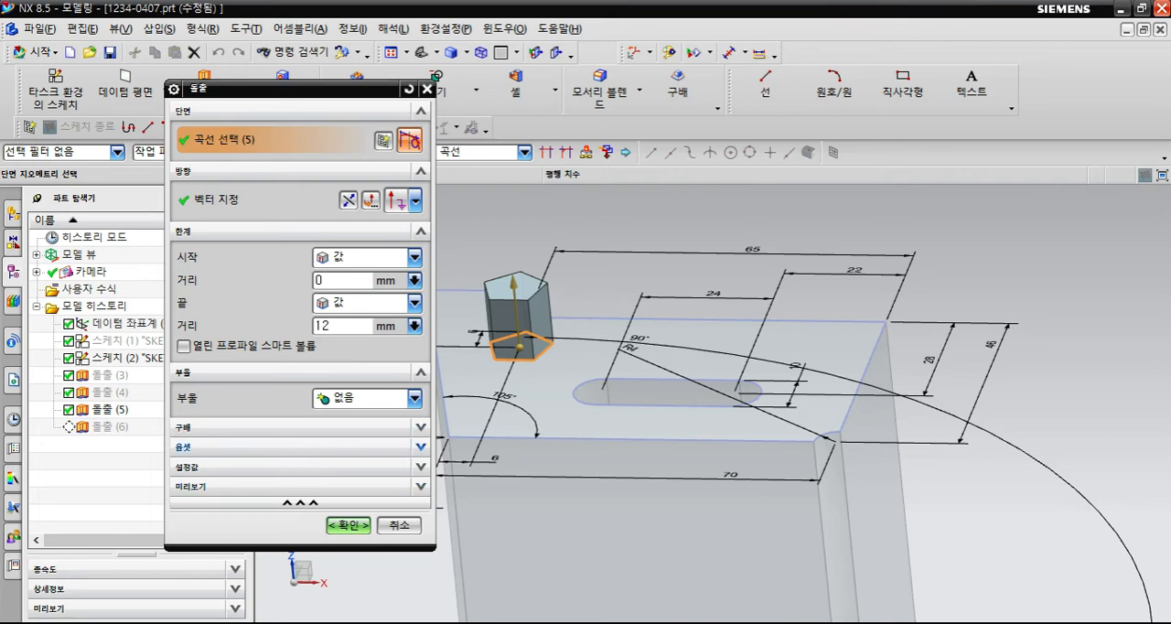
{"action": "left_click", "coordinate": [275, 447]}
{"action": "left_click", "coordinate": [414, 472]}
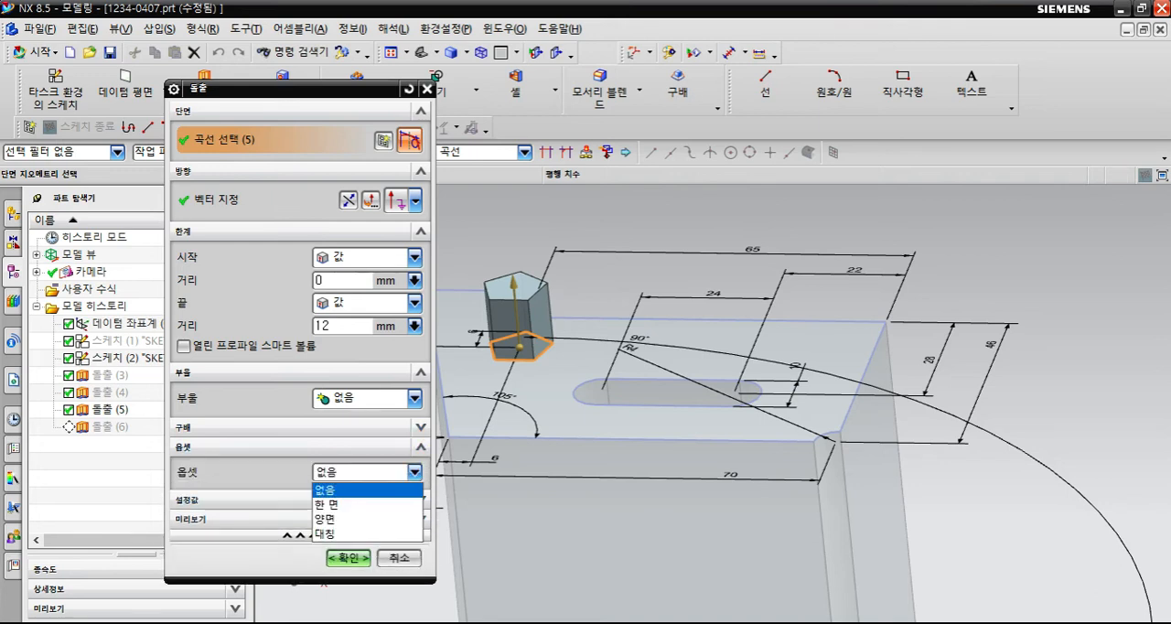
{"action": "left_click", "coordinate": [327, 505]}
{"action": "middle_click_drag", "start_coordinate": [714, 403], "coordinate": [793, 484]}
{"action": "mouse_move", "coordinate": [629, 347]}
{"action": "left_mouse_down"}
{"action": "mouse_move", "coordinate": [615, 341]}
{"action": "mouse_move", "coordinate": [659, 356]}
{"action": "mouse_move", "coordinate": [625, 344]}
{"action": "left_mouse_up"}
{"action": "mouse_move", "coordinate": [714, 404]}
{"action": "middle_mouse_down"}
{"action": "mouse_move", "coordinate": [712, 366]}
{"action": "mouse_move", "coordinate": [704, 393]}
{"action": "middle_mouse_up"}
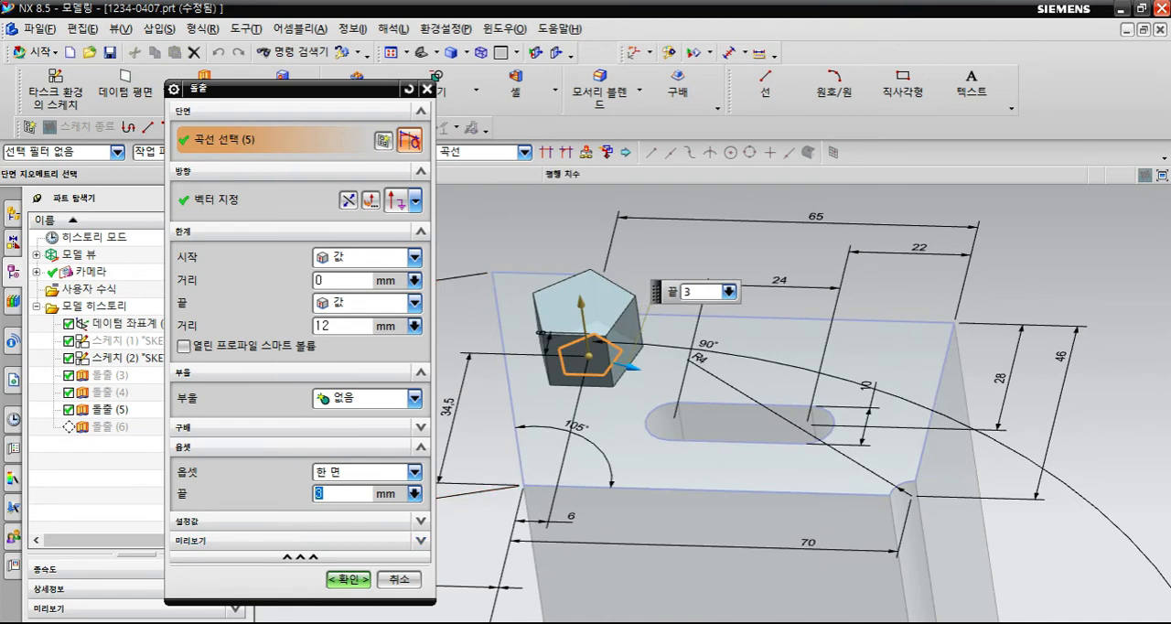
- Switch the pentagonal extrusion's offset to two-sided (양면) and set its start to 1 mm, inspecting the preview from above
{"action": "left_click", "coordinate": [415, 472]}
{"action": "left_click", "coordinate": [366, 518]}
{"action": "middle_click_drag", "start_coordinate": [723, 475], "coordinate": [700, 471]}
{"action": "left_click", "coordinate": [324, 490]}
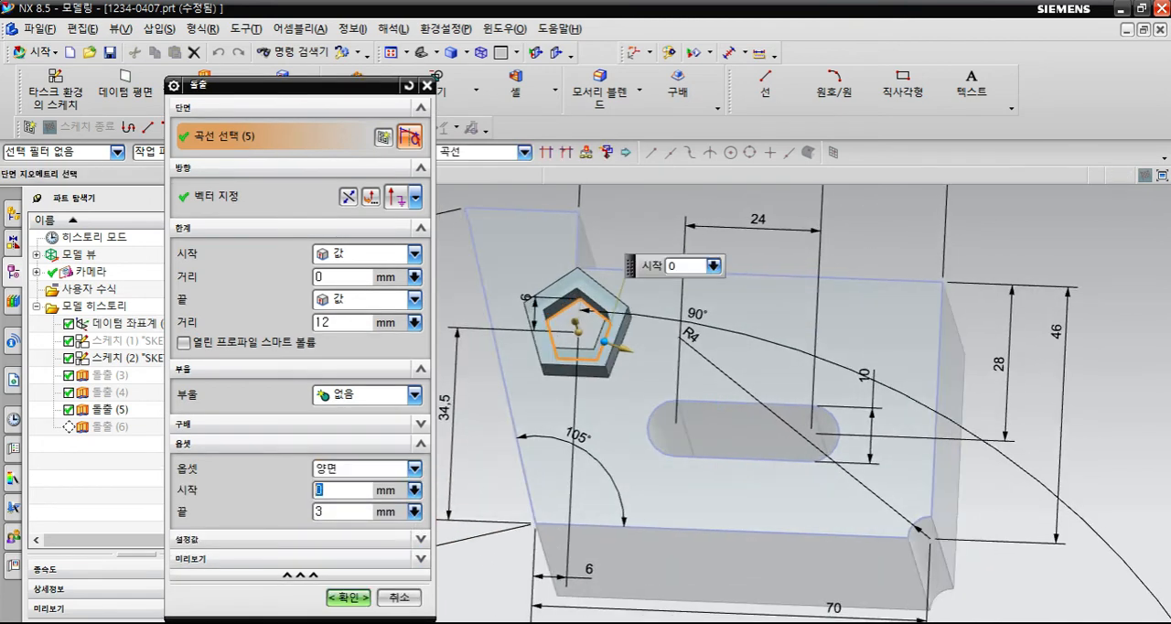
{"action": "key", "text": "Tab"}
{"action": "key", "text": "shift+Tab"}
{"action": "key", "text": "F8"}
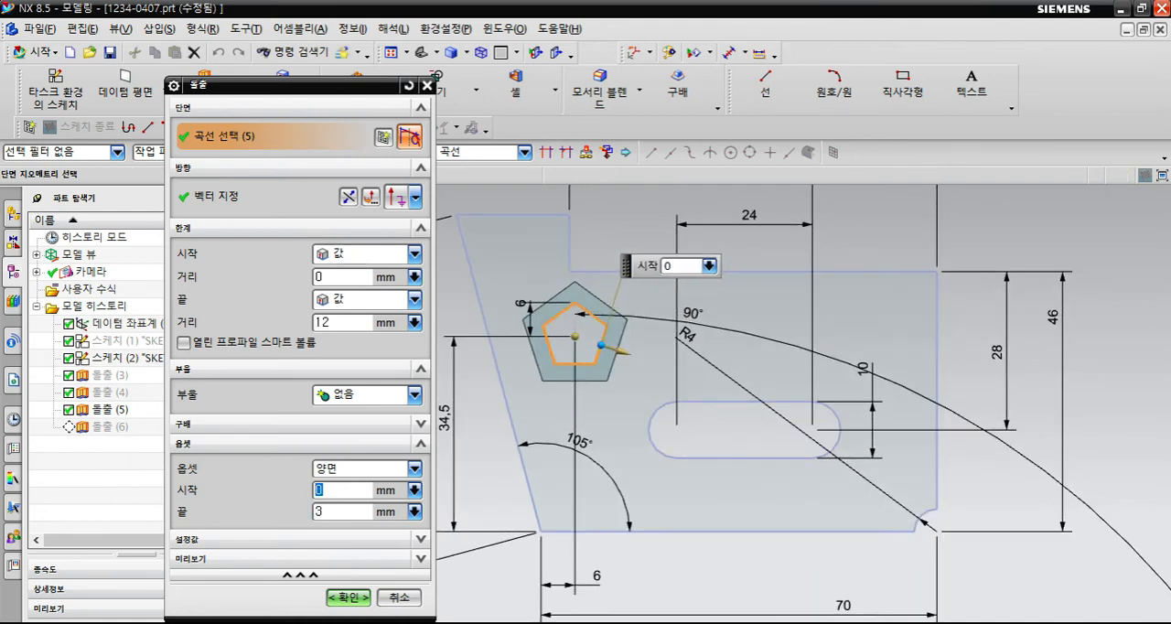
{"action": "type", "text": "1"}
{"action": "scroll", "coordinate": [546, 306], "scroll_direction": "up", "scroll_amount": 5}
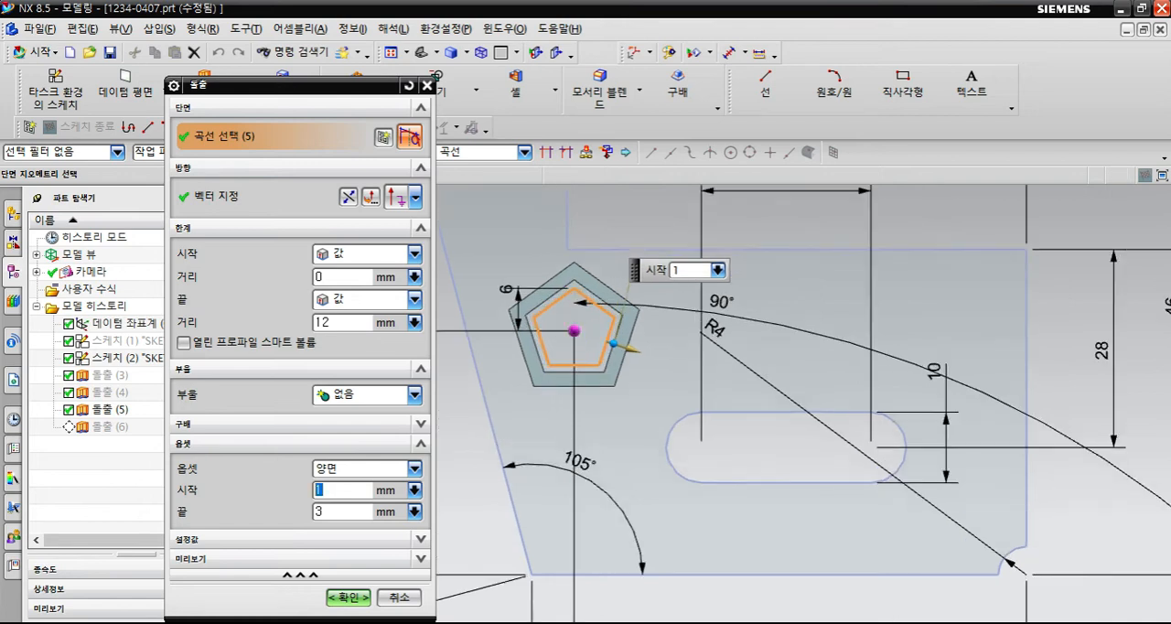
{"action": "middle_click_drag", "start_coordinate": [547, 305], "coordinate": [550, 309], "text": "shift"}
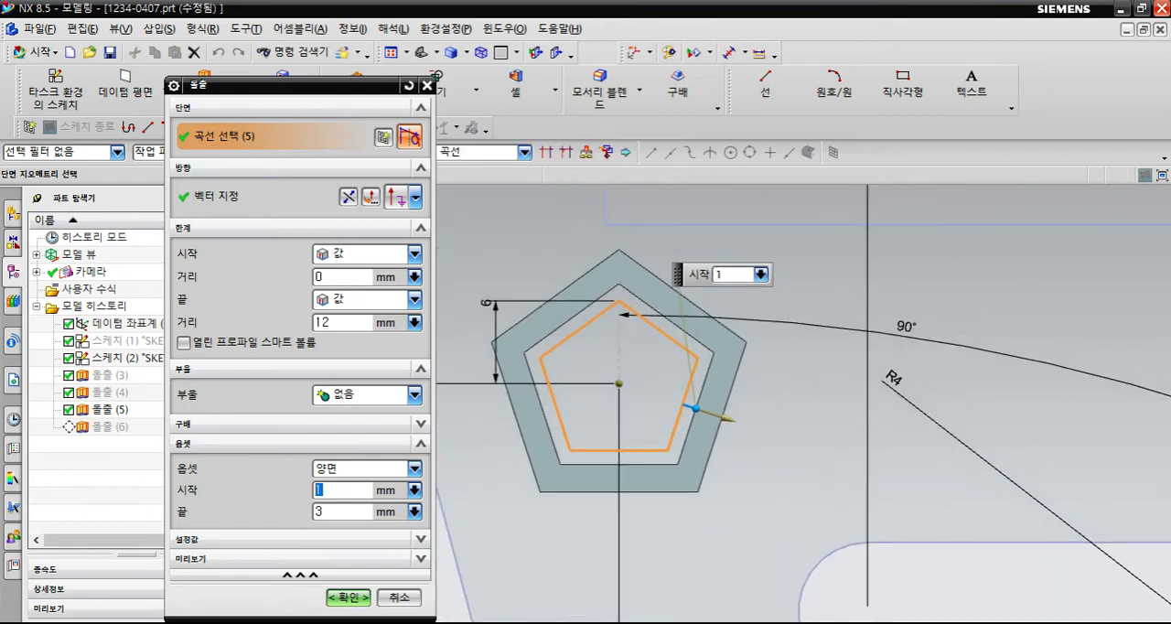
- Set the two-sided offset's end to 5 mm and its start to 3 mm
{"action": "key", "text": "Tab"}
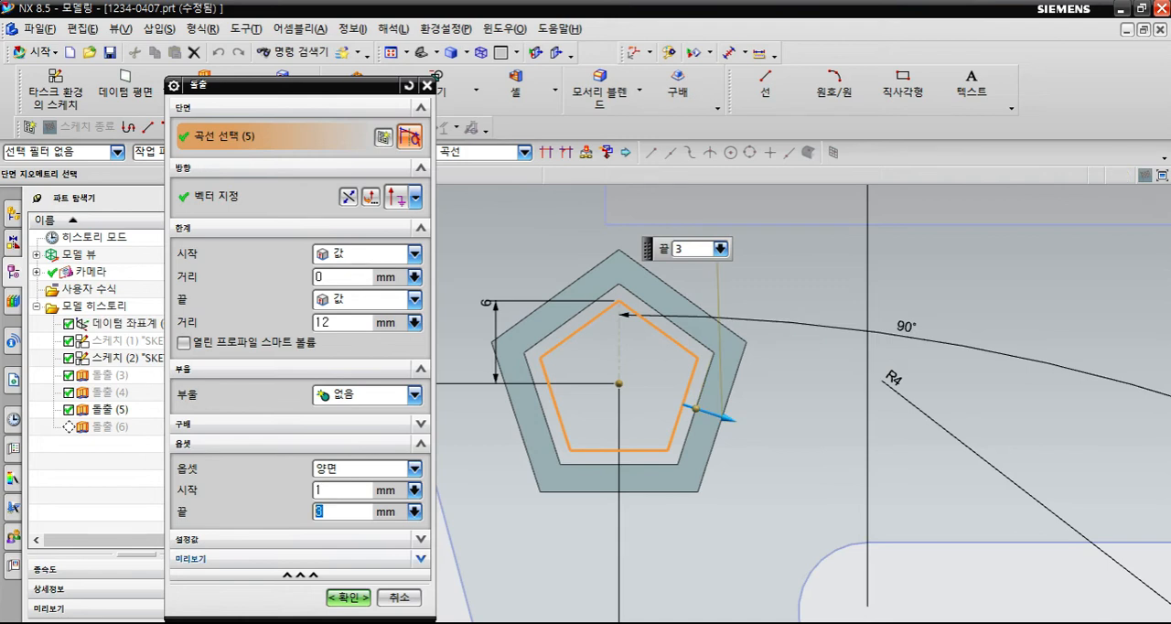
{"action": "type", "text": "5"}
{"action": "key", "text": "Return"}
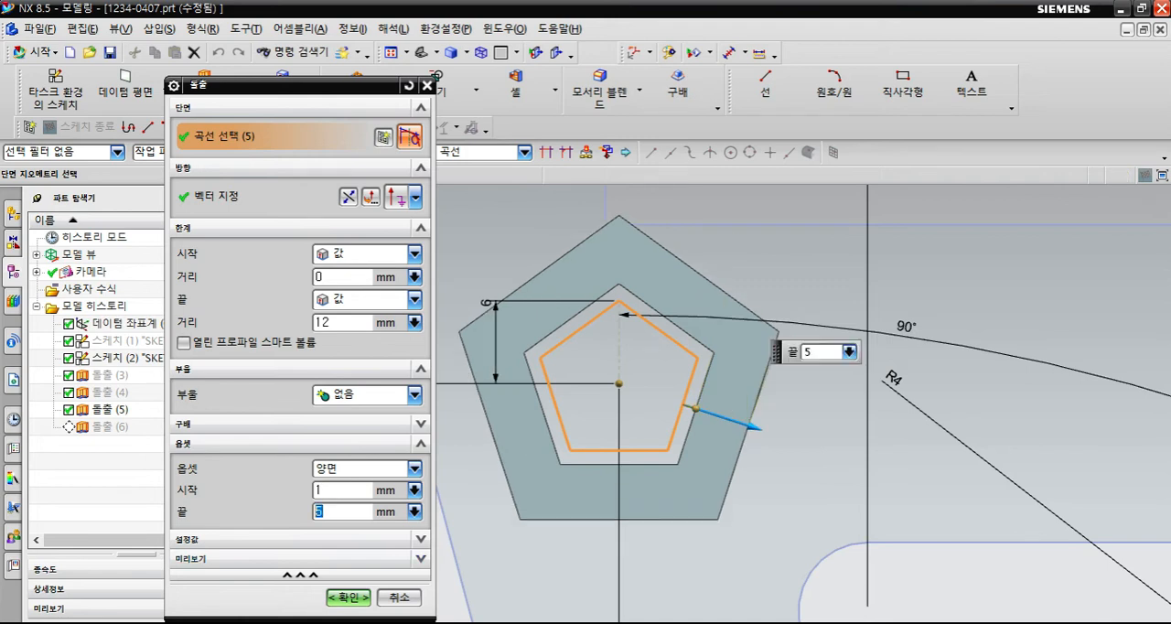
{"action": "key", "text": "shift+Tab"}
{"action": "type", "text": "3"}
{"action": "key", "text": "Return"}
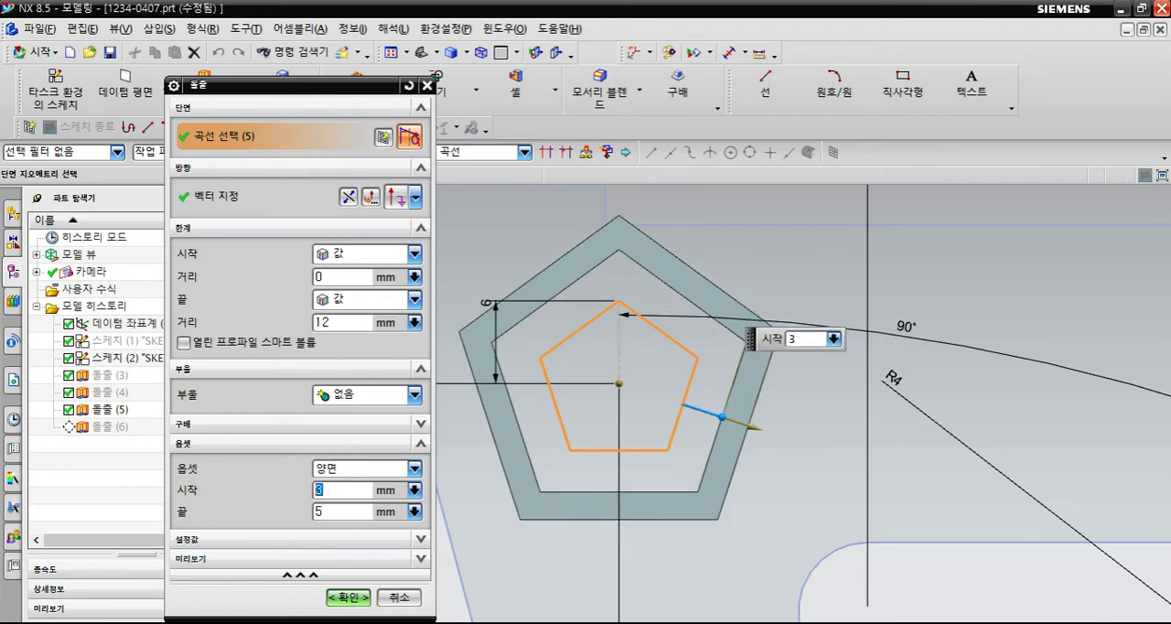
- Try start values of 0 and 6 mm for the two-sided offset, and set the start back to 1 mm
{"action": "type", "text": "3"}
{"action": "type", "text": "0"}
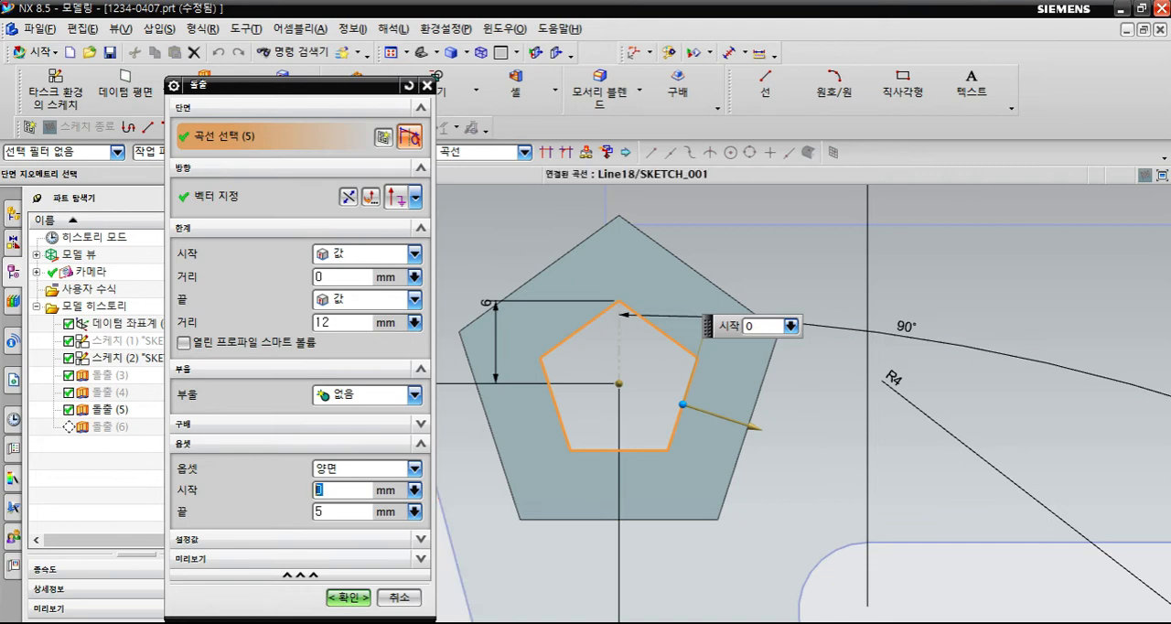
{"action": "type", "text": "6"}
{"action": "key", "text": "Return"}
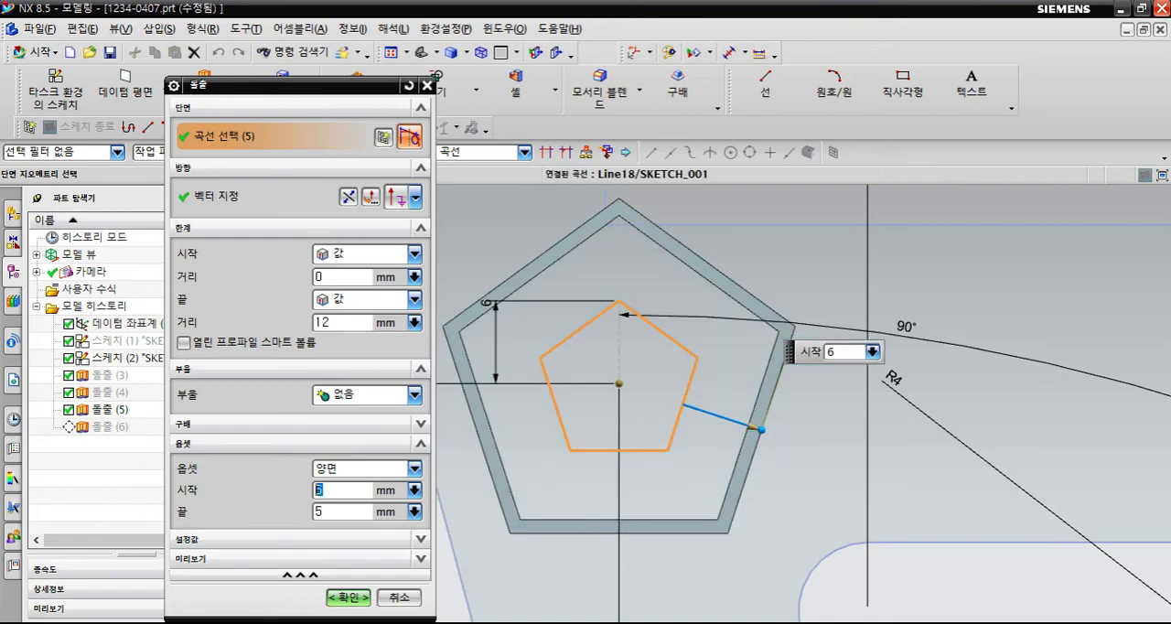
{"action": "type", "text": "1"}
{"action": "key", "text": "Return"}
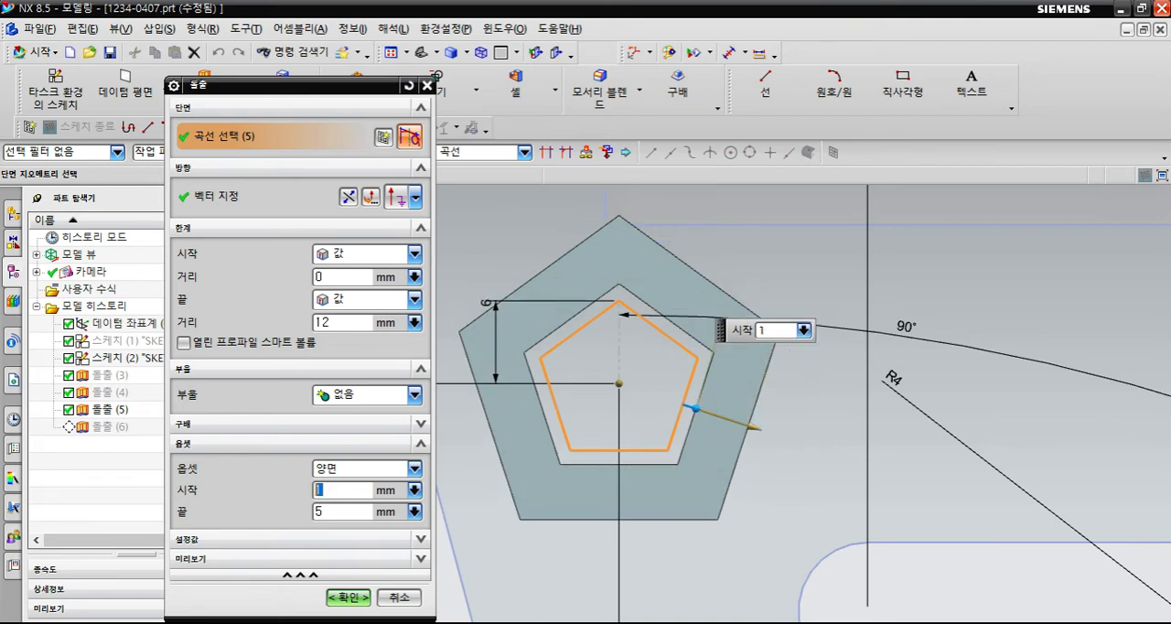
- Change the pentagonal extrusion's offset to symmetric (대칭) with a 2 mm end value and accept the edit
{"action": "left_click", "coordinate": [414, 468]}
{"action": "left_click", "coordinate": [366, 531]}
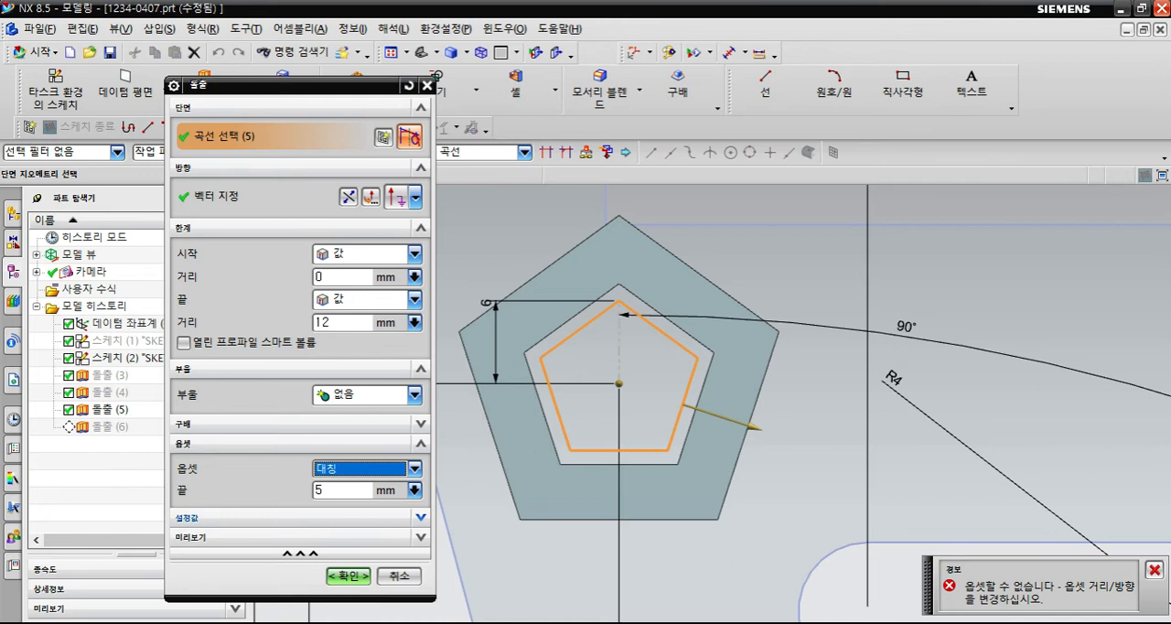
{"action": "double_click", "coordinate": [331, 491]}
{"action": "type", "text": "2"}
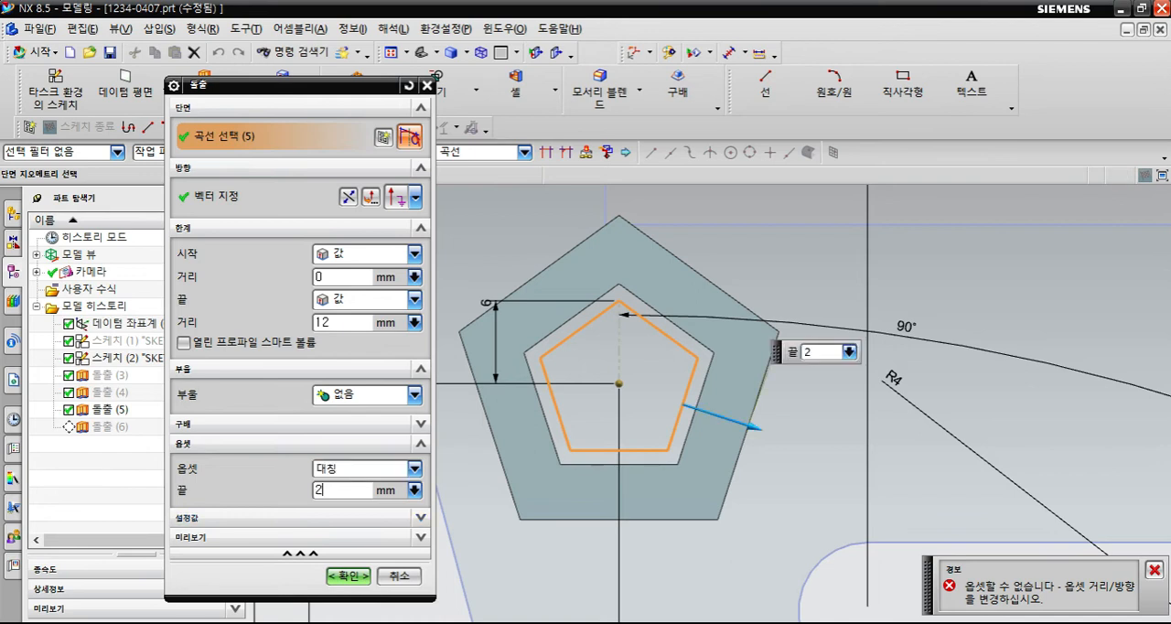
{"action": "key", "text": "Return"}
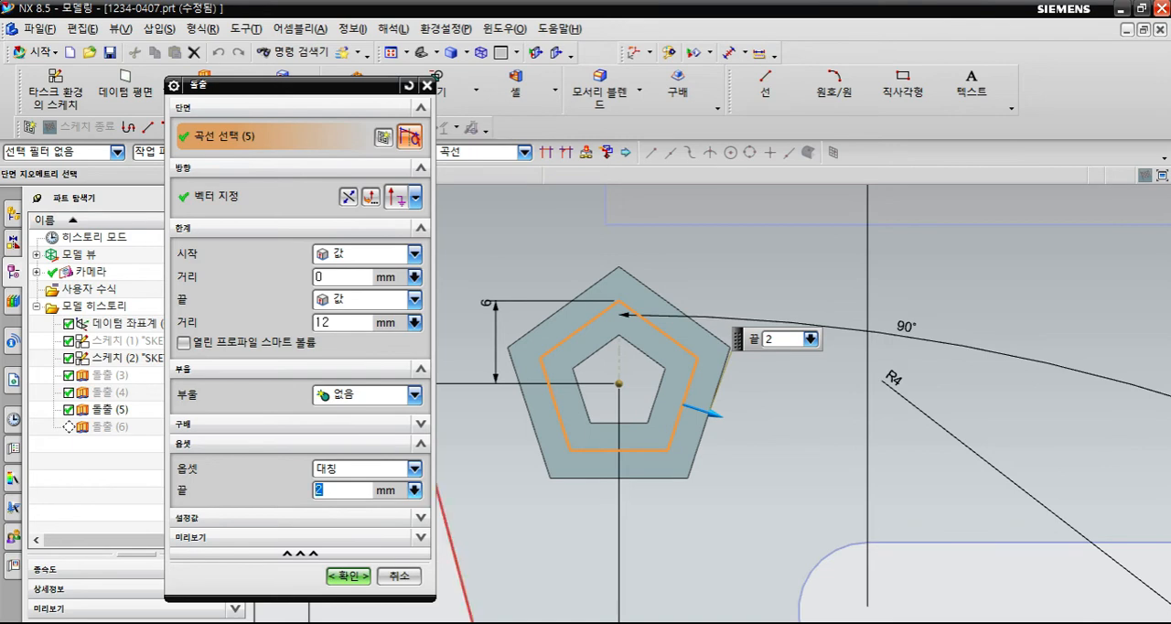
{"action": "middle_click_drag", "start_coordinate": [704, 430], "coordinate": [681, 384]}
{"action": "left_click", "coordinate": [414, 467]}
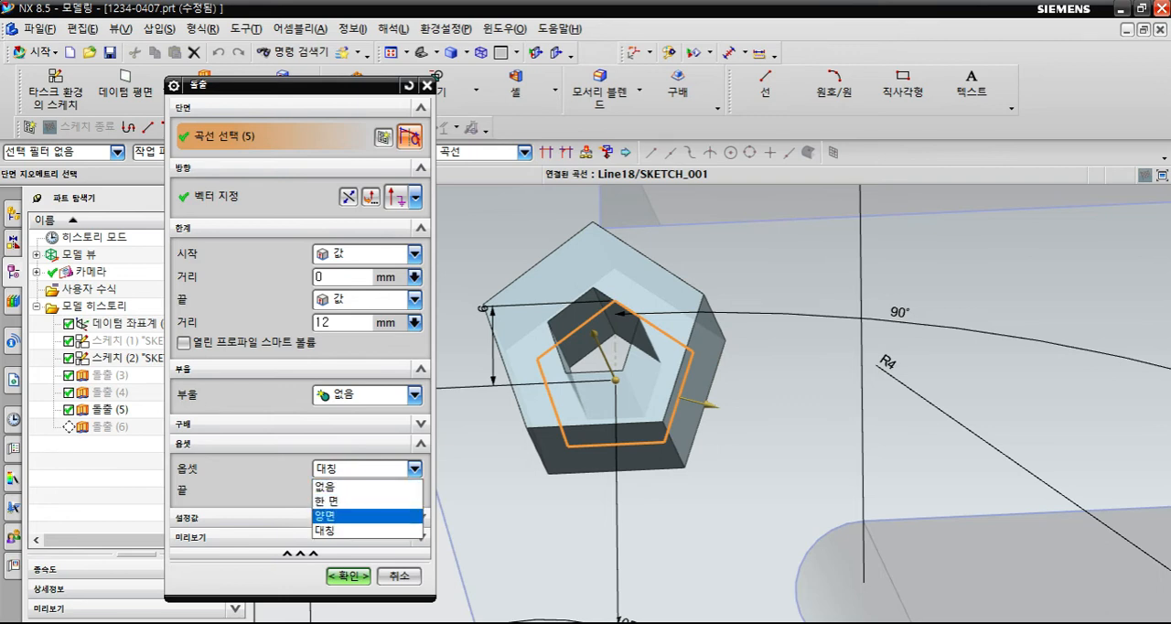
{"action": "left_click", "coordinate": [364, 530]}
{"action": "middle_click_drag", "start_coordinate": [684, 403], "coordinate": [672, 439]}
{"action": "middle_click", "coordinate": [740, 315]}
- Start an extrusion with the lone open line beside the block as its section, using the single-curve (단일 곡선) selection rule
{"action": "scroll", "coordinate": [640, 444], "scroll_direction": "down", "scroll_amount": 2}
{"action": "scroll", "coordinate": [631, 402], "scroll_direction": "up", "scroll_amount": 1}
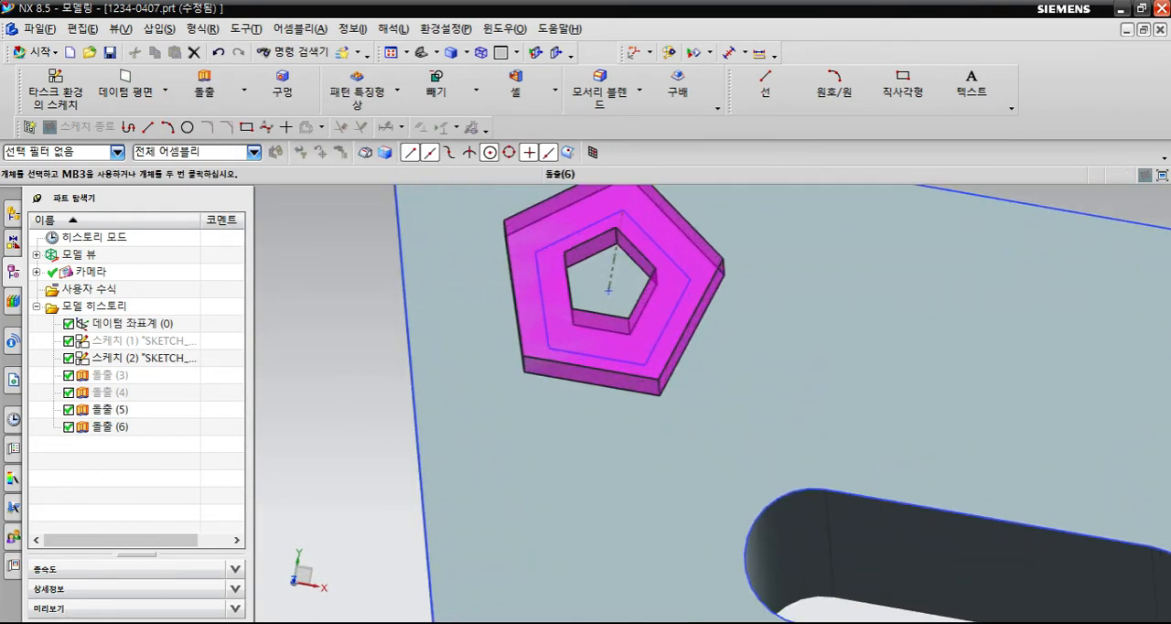
{"action": "scroll", "coordinate": [631, 403], "scroll_direction": "down", "scroll_amount": 5}
{"action": "scroll", "coordinate": [622, 353], "scroll_direction": "down", "scroll_amount": 3}
{"action": "middle_click_drag", "start_coordinate": [622, 352], "coordinate": [611, 254], "text": "shift"}
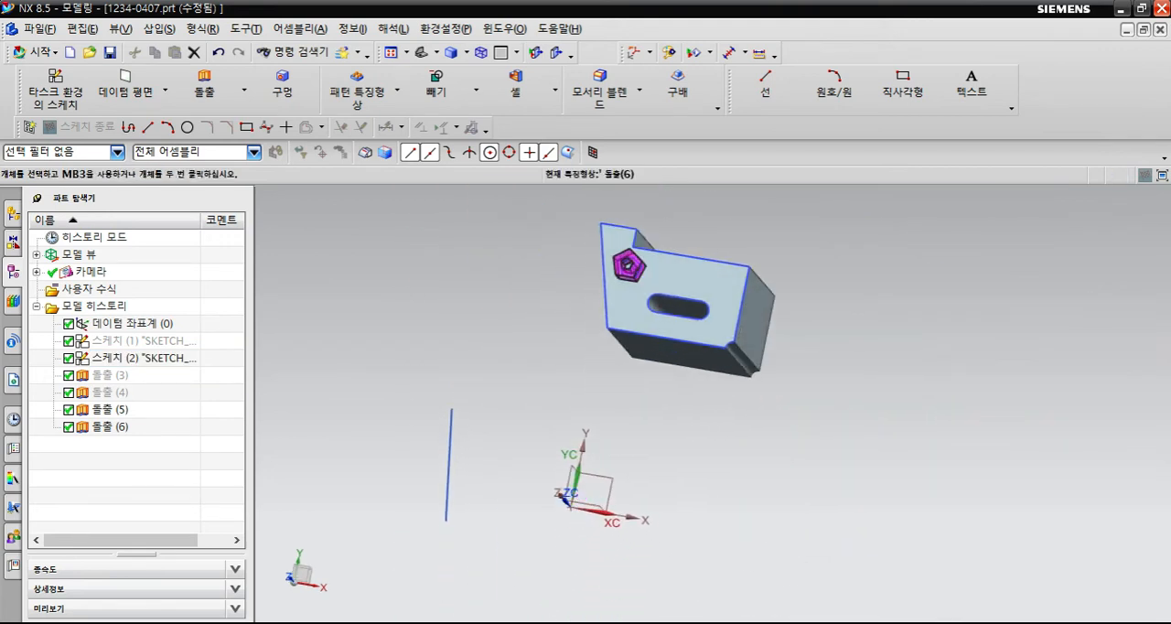
{"action": "scroll", "coordinate": [535, 428], "scroll_direction": "down", "scroll_amount": 2}
{"action": "middle_click_drag", "start_coordinate": [534, 428], "coordinate": [558, 421]}
{"action": "middle_click_drag", "start_coordinate": [558, 421], "coordinate": [559, 366], "text": "shift"}
{"action": "scroll", "coordinate": [534, 402], "scroll_direction": "up", "scroll_amount": 2}
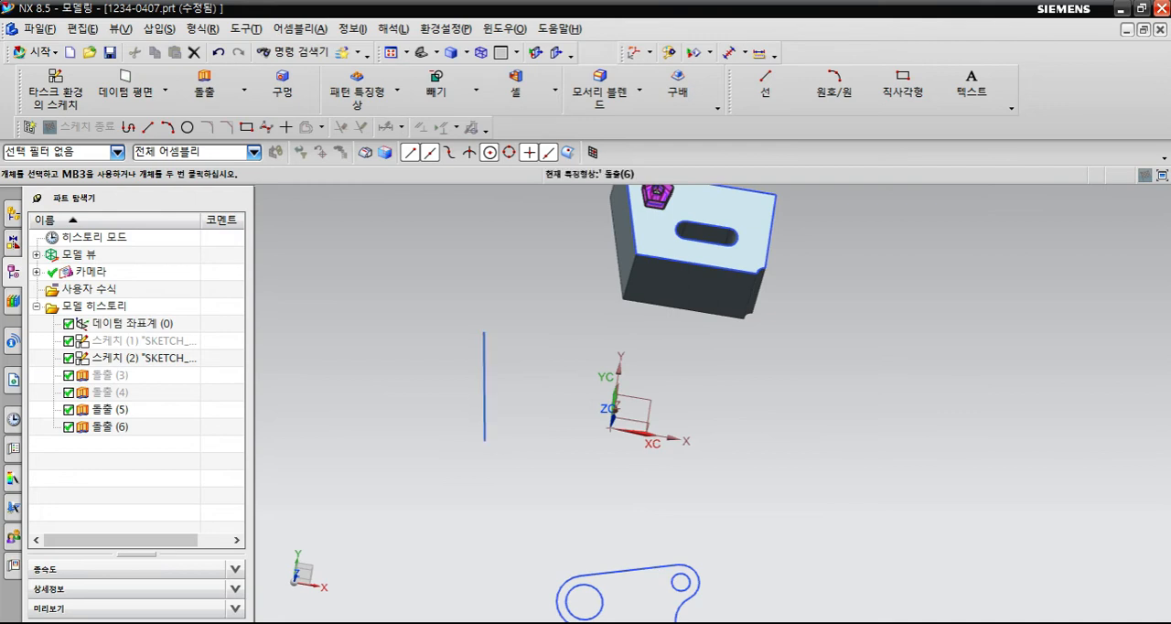
{"action": "left_click", "coordinate": [202, 89]}
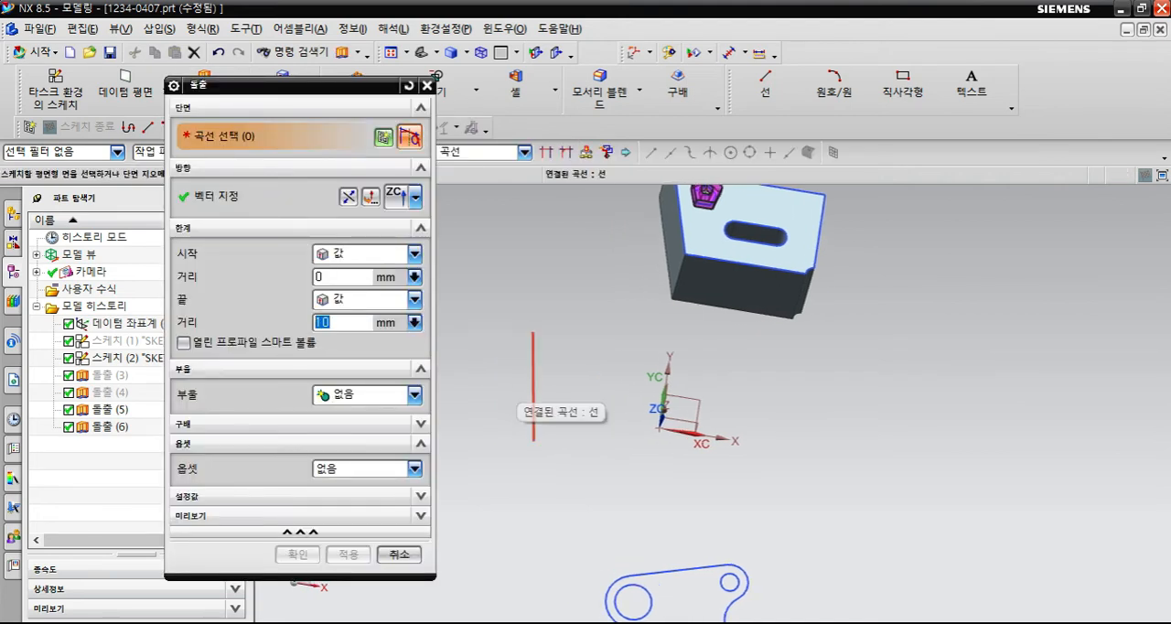
{"action": "left_click_drag", "start_coordinate": [365, 86], "coordinate": [291, 123]}
{"action": "left_click", "coordinate": [524, 153]}
{"action": "left_click", "coordinate": [464, 170]}
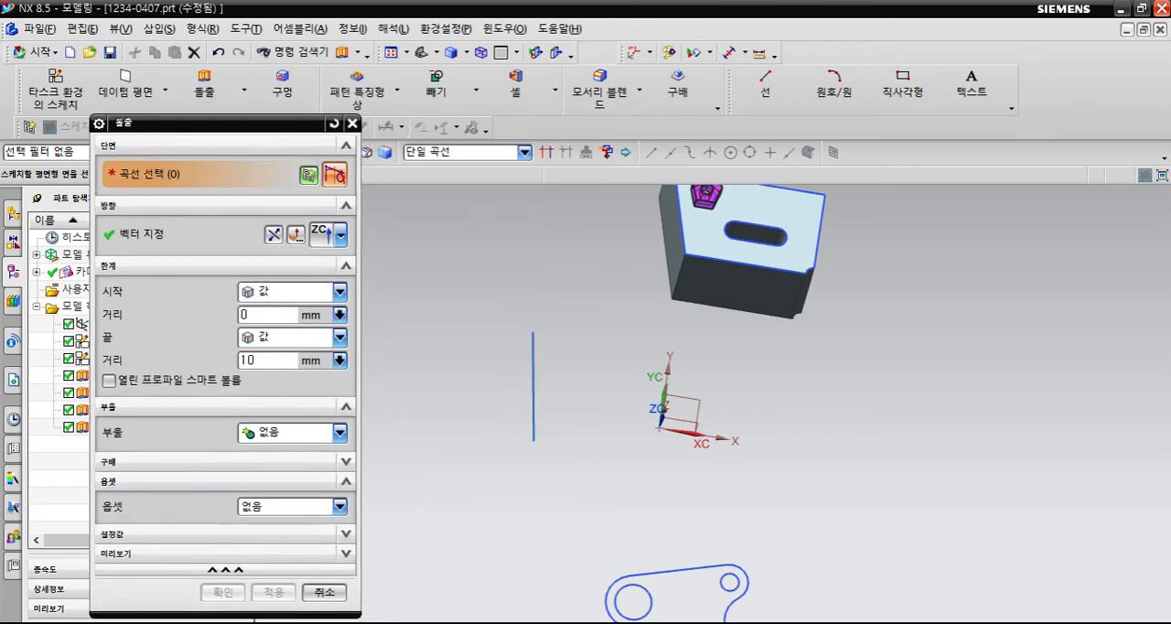
{"action": "left_click", "coordinate": [533, 394]}
- Set the end distance of the open line's extrusion to 50 mm
{"action": "middle_click_drag", "start_coordinate": [567, 402], "coordinate": [572, 302]}
{"action": "left_click_drag", "start_coordinate": [519, 340], "coordinate": [523, 255]}
{"action": "middle_click_drag", "start_coordinate": [531, 265], "coordinate": [594, 306]}
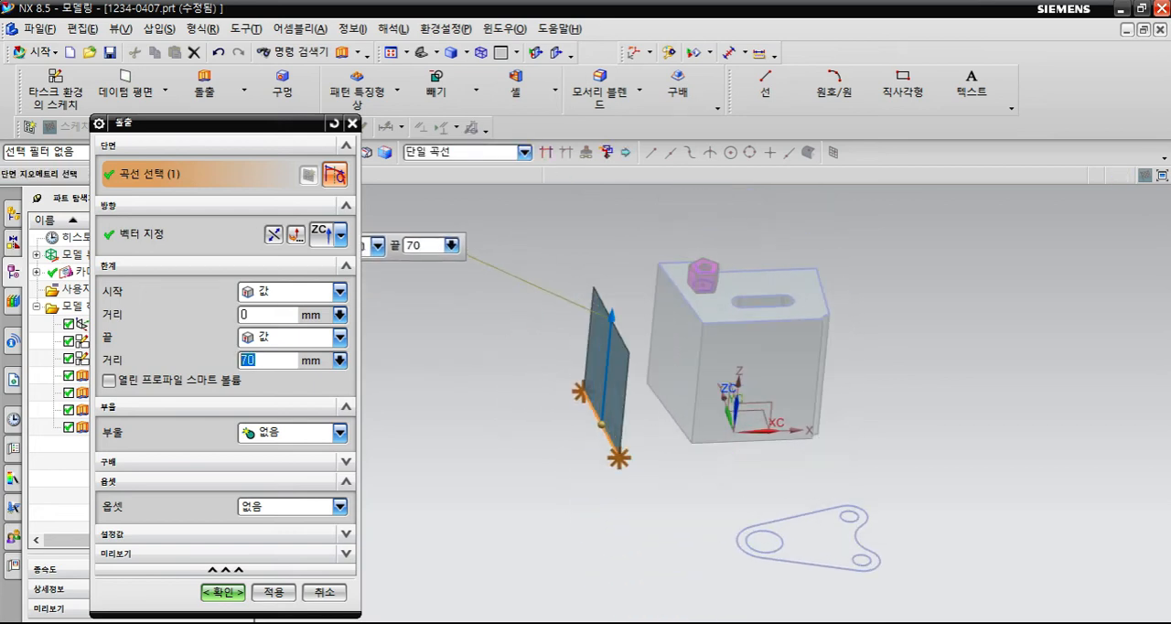
{"action": "mouse_move", "coordinate": [612, 318]}
{"action": "left_mouse_down"}
{"action": "mouse_move", "coordinate": [605, 384]}
{"action": "mouse_move", "coordinate": [608, 337]}
{"action": "left_mouse_up"}
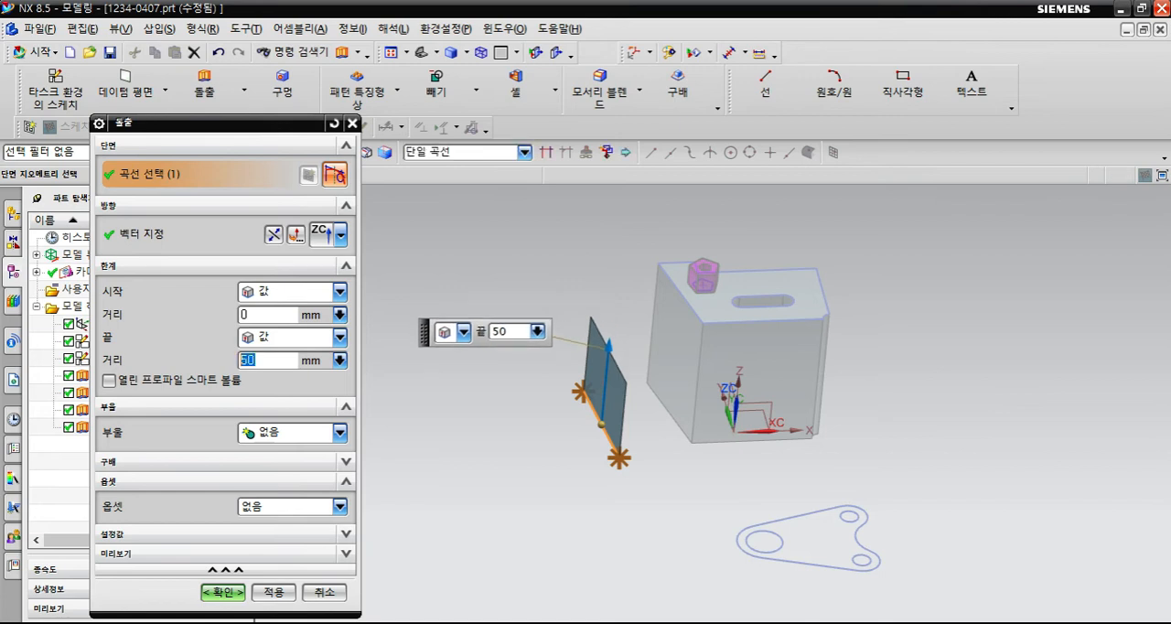
- Apply a two-sided (양면) offset with a 0 mm start and 50 mm end to the line's extrusion, and accept the resulting block
{"action": "left_click", "coordinate": [340, 506]}
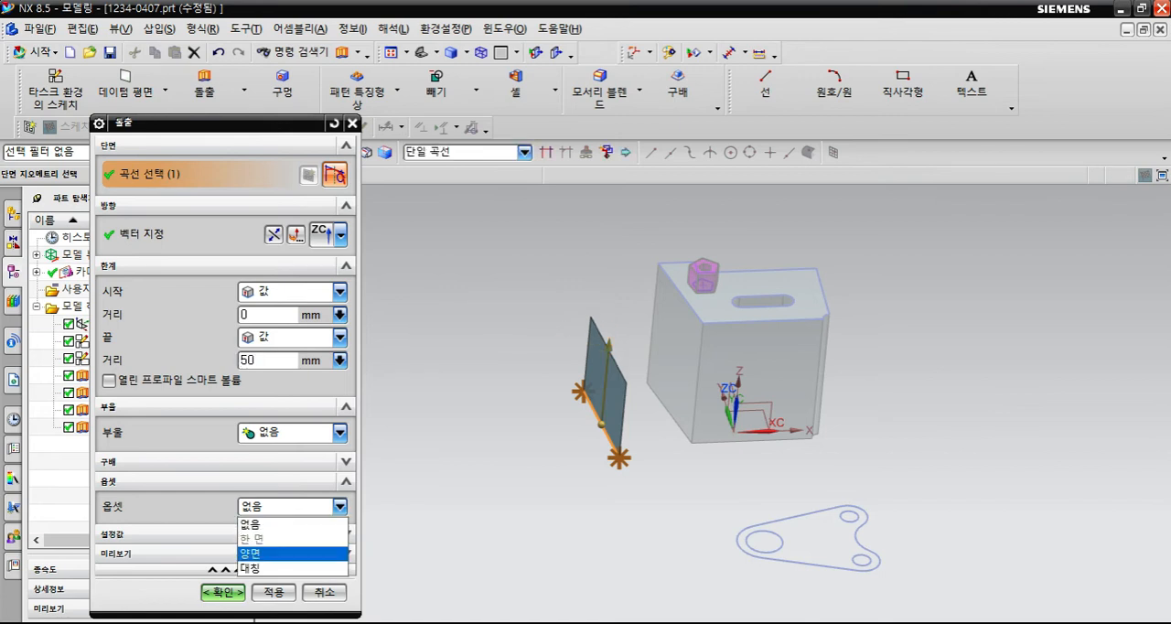
{"action": "left_click", "coordinate": [293, 552]}
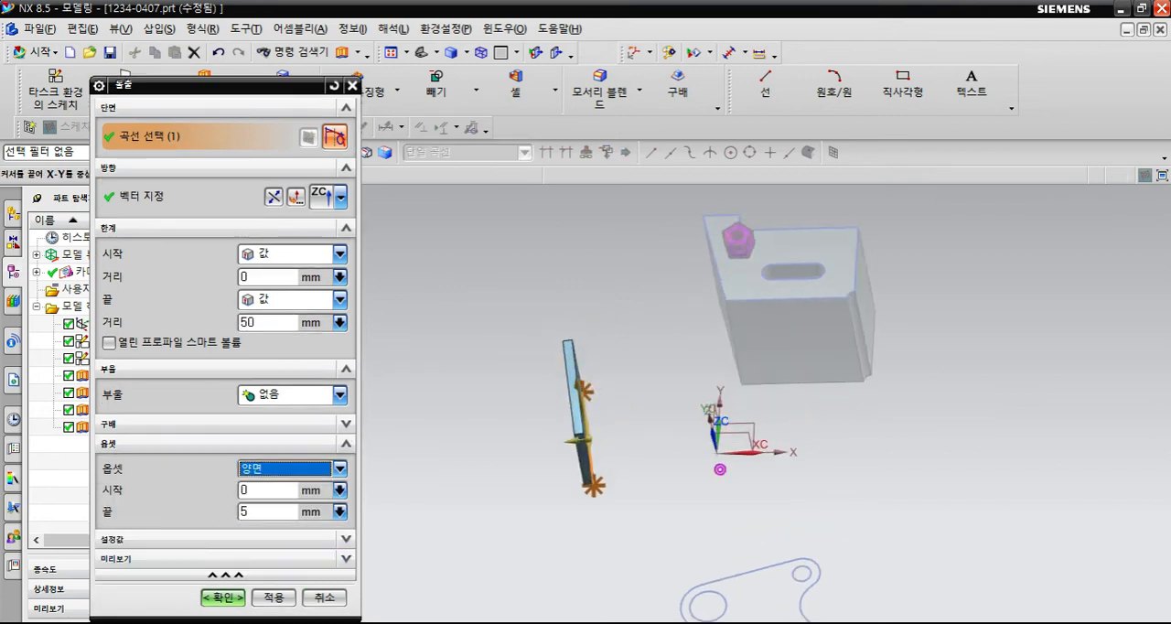
{"action": "left_click_drag", "start_coordinate": [568, 444], "coordinate": [490, 455]}
{"action": "middle_click", "coordinate": [669, 452]}
{"action": "middle_click_drag", "start_coordinate": [671, 452], "coordinate": [697, 444]}
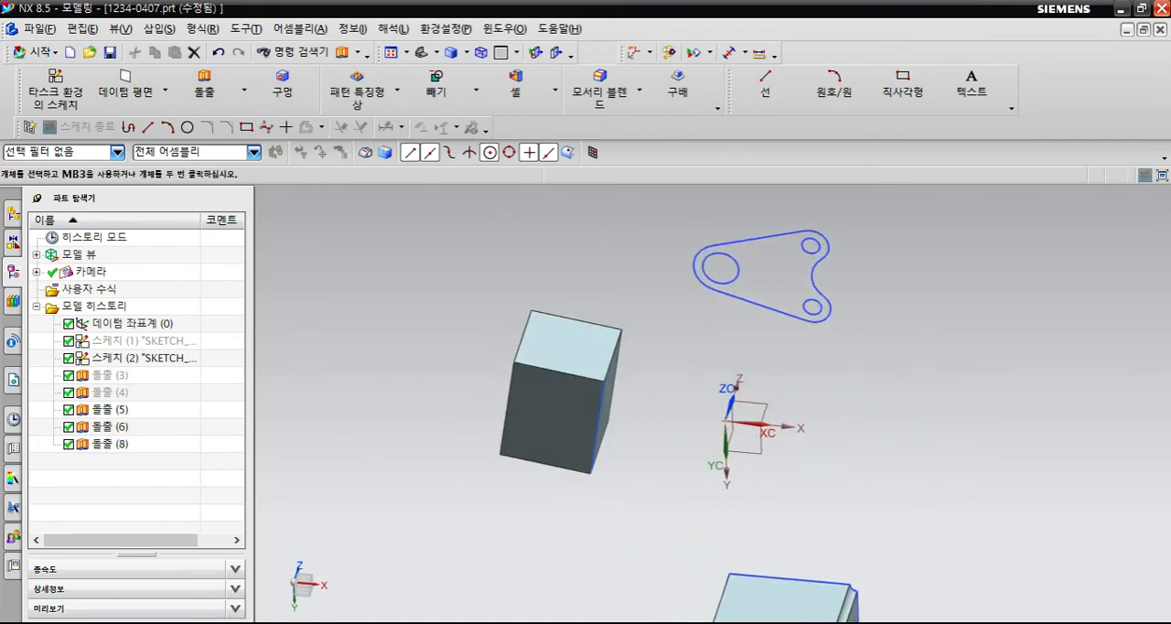
{"action": "middle_click_drag", "start_coordinate": [631, 403], "coordinate": [665, 254]}
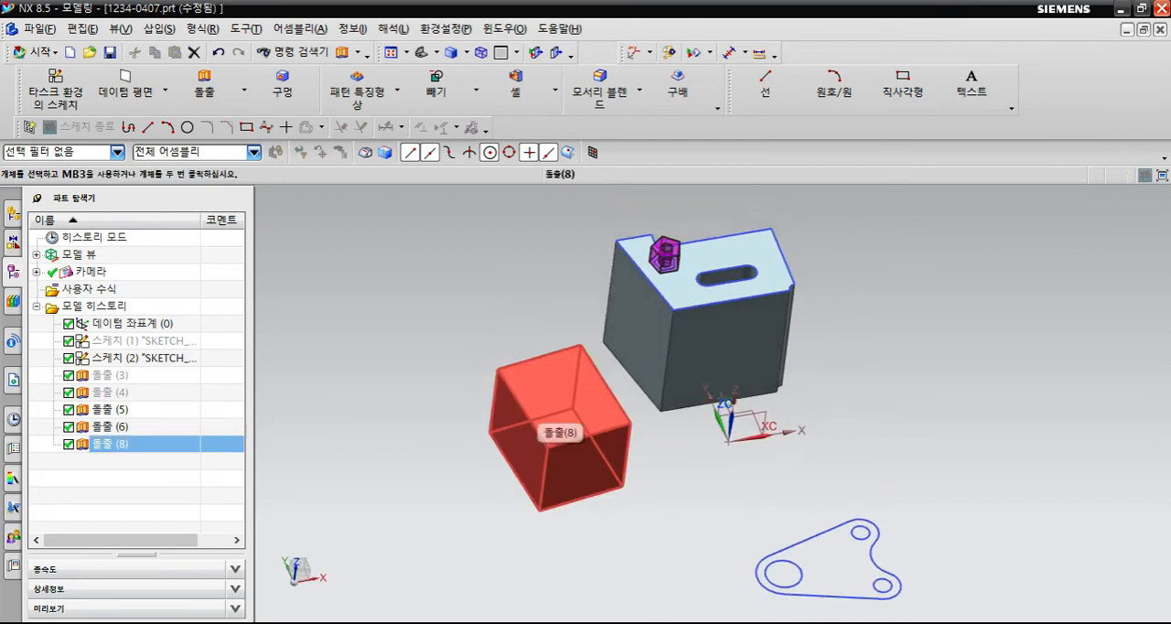
{"action": "scroll", "coordinate": [421, 392], "scroll_direction": "down", "scroll_amount": 3}
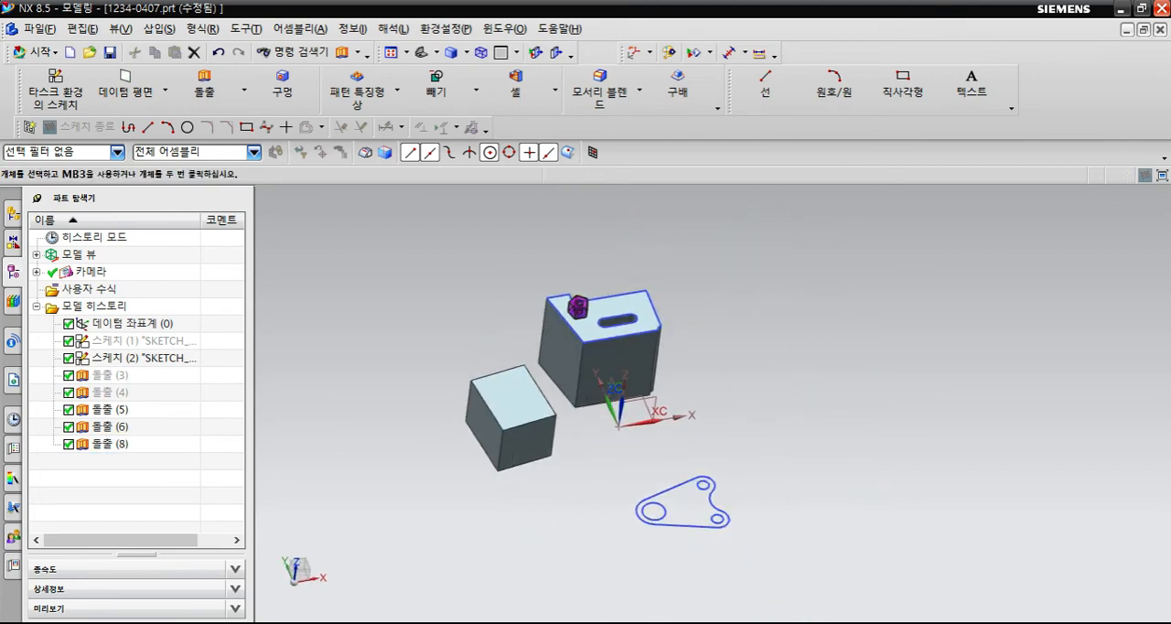
{"action": "scroll", "coordinate": [491, 419], "scroll_direction": "up", "scroll_amount": 2}
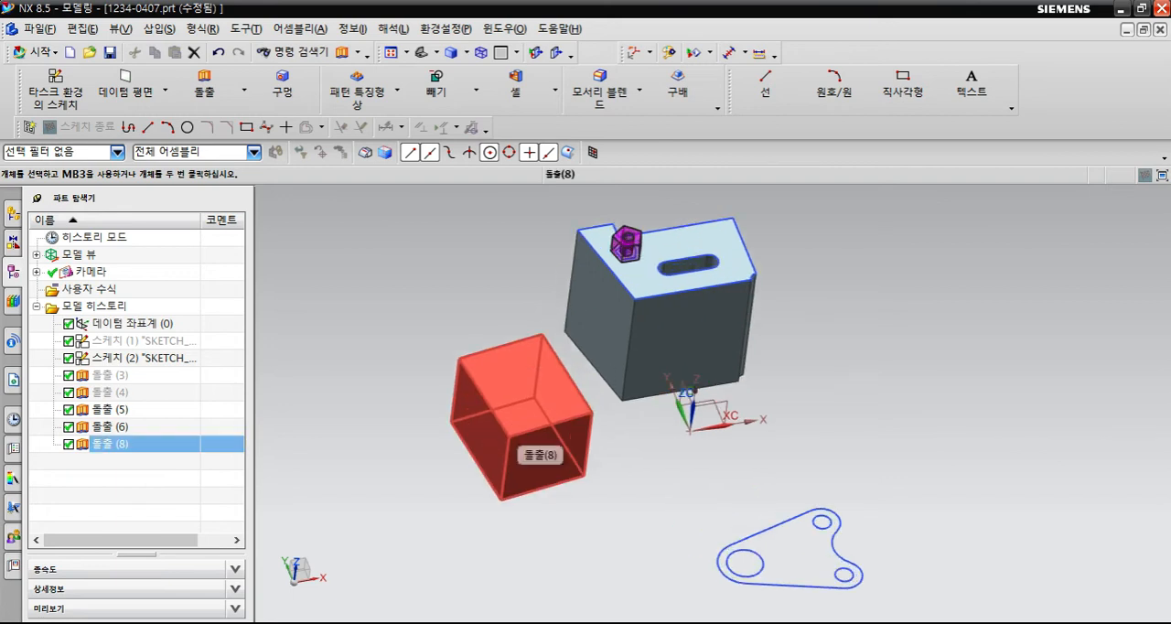
- Try a symmetric (대칭) offset on the block extruded from the open line, and discard the edit
{"action": "double_click", "coordinate": [493, 420]}
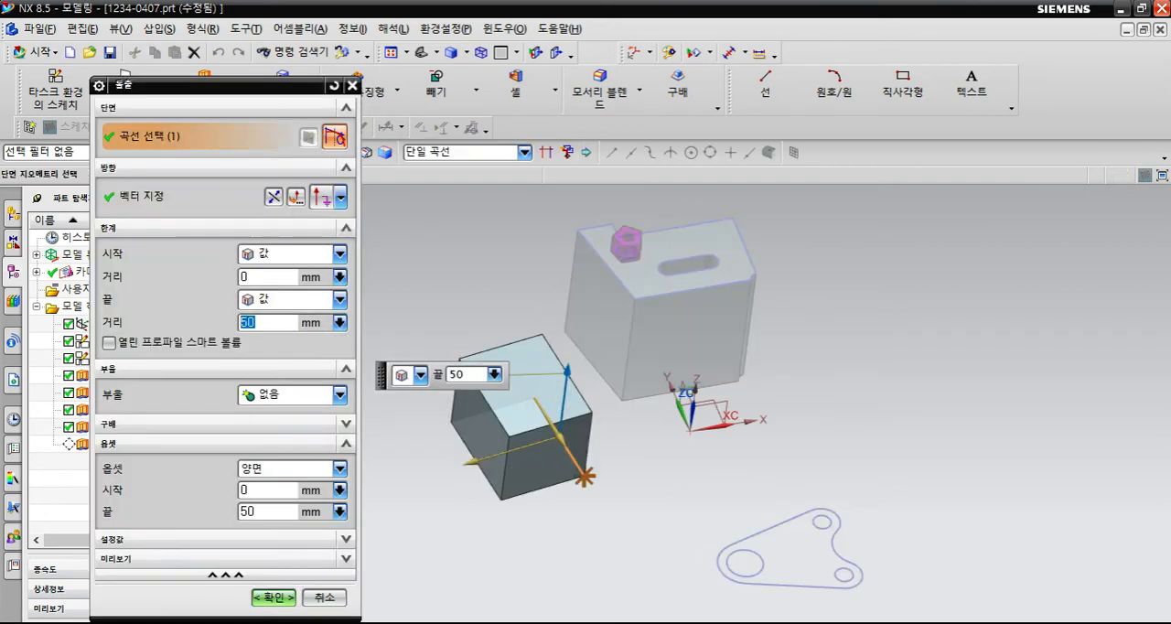
{"action": "left_click", "coordinate": [323, 598]}
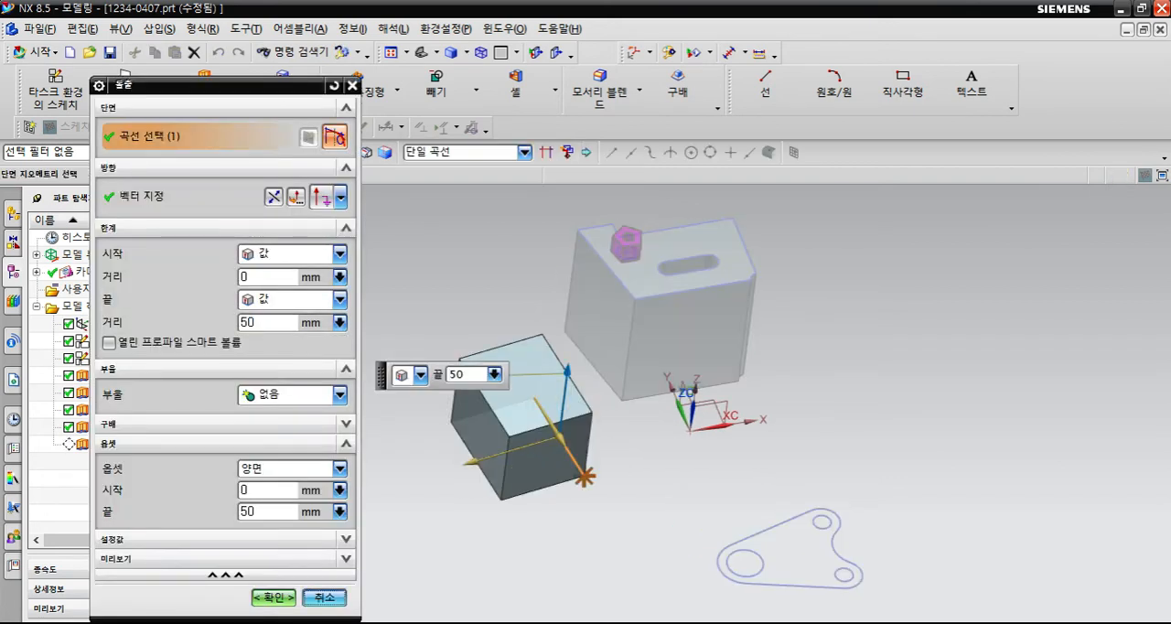
{"action": "left_click", "coordinate": [339, 468]}
{"action": "left_click", "coordinate": [298, 533]}
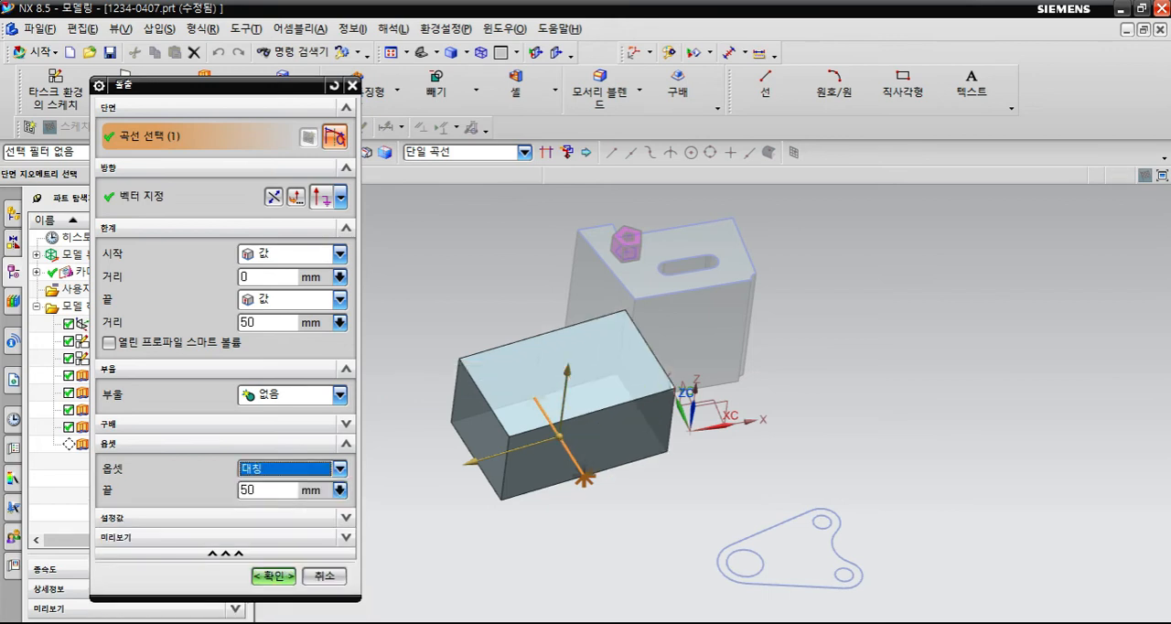
{"action": "middle_click_drag", "start_coordinate": [618, 447], "coordinate": [633, 441]}
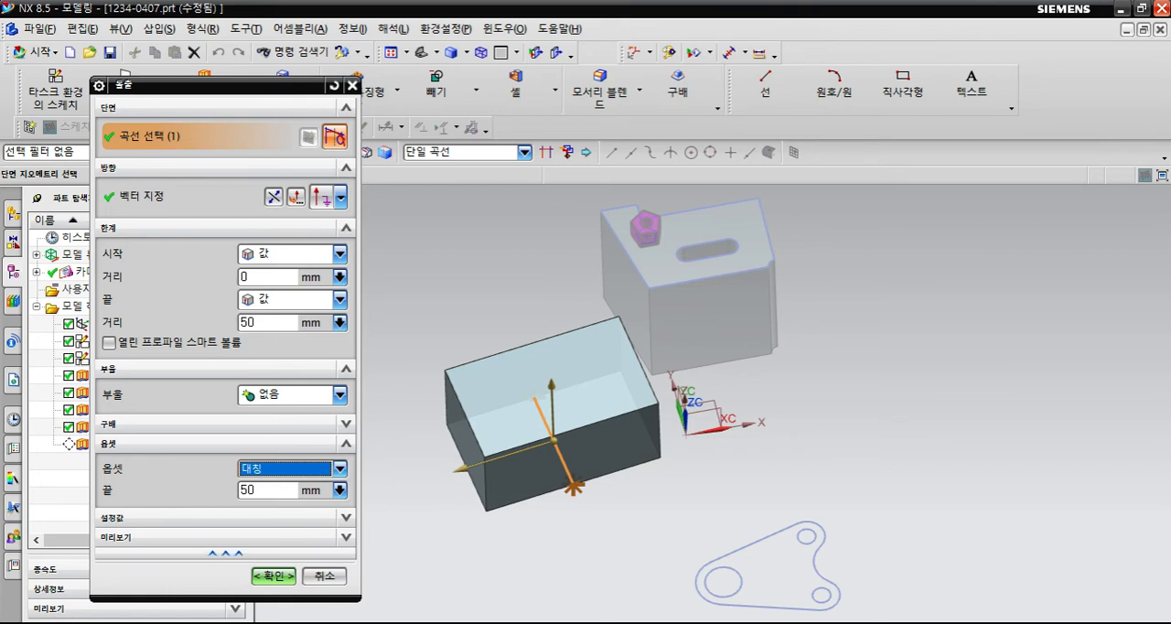
{"action": "left_click", "coordinate": [324, 576]}
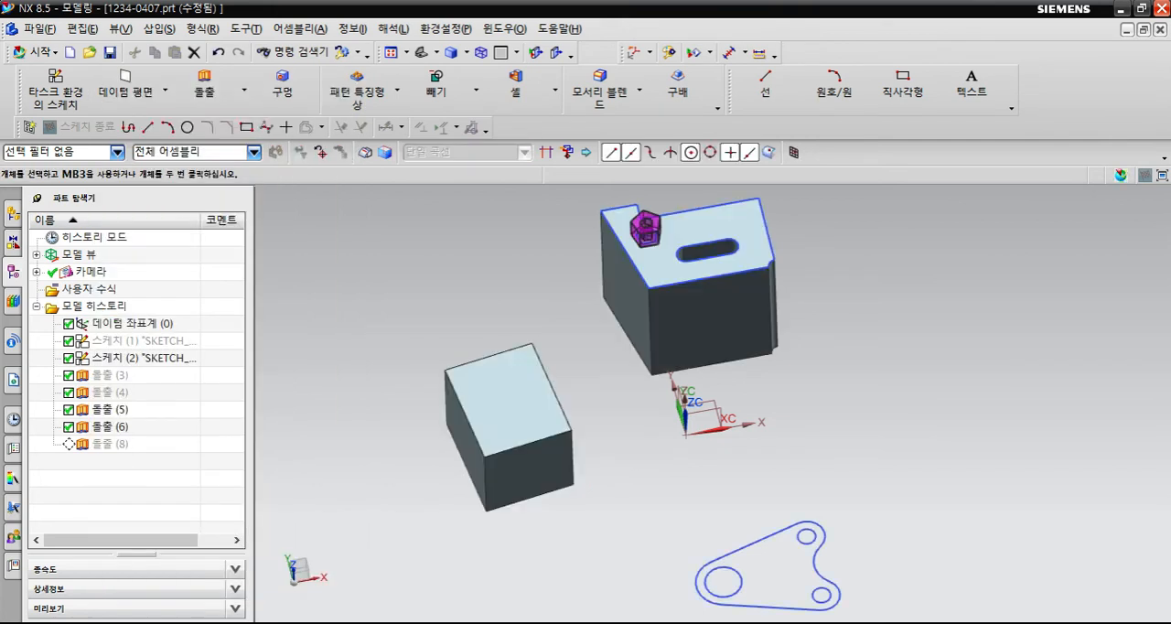
- Start an extrusion on the triangular bracket sketch, trying only its long upper line with the single-curve (단일 곡선) rule, and deselect that line
{"action": "scroll", "coordinate": [568, 491], "scroll_direction": "down", "scroll_amount": 2}
{"action": "mouse_move", "coordinate": [555, 392]}
{"action": "middle_mouse_down"}
{"action": "mouse_move", "coordinate": [567, 210]}
{"action": "mouse_move", "coordinate": [553, 467]}
{"action": "middle_mouse_up"}
{"action": "scroll", "coordinate": [636, 517], "scroll_direction": "up", "scroll_amount": 2}
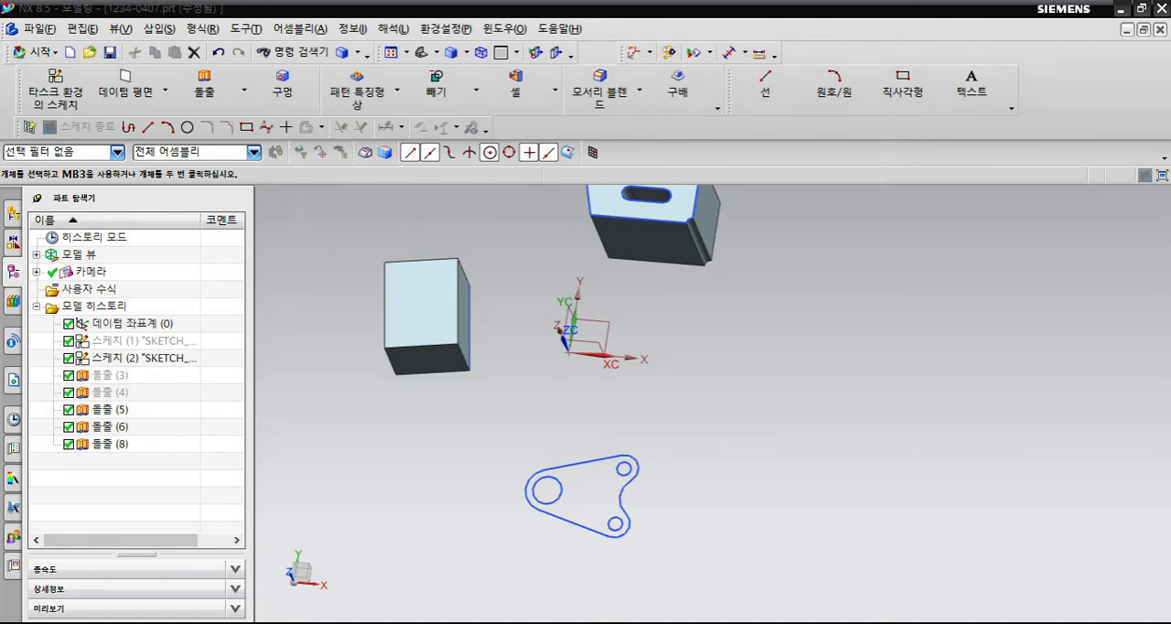
{"action": "middle_click_drag", "start_coordinate": [632, 512], "coordinate": [622, 426], "text": "shift"}
{"action": "scroll", "coordinate": [602, 422], "scroll_direction": "up", "scroll_amount": 3}
{"action": "mouse_move", "coordinate": [533, 377]}
{"action": "middle_mouse_down"}
{"action": "mouse_move", "coordinate": [538, 265]}
{"action": "mouse_move", "coordinate": [523, 300]}
{"action": "middle_mouse_up"}
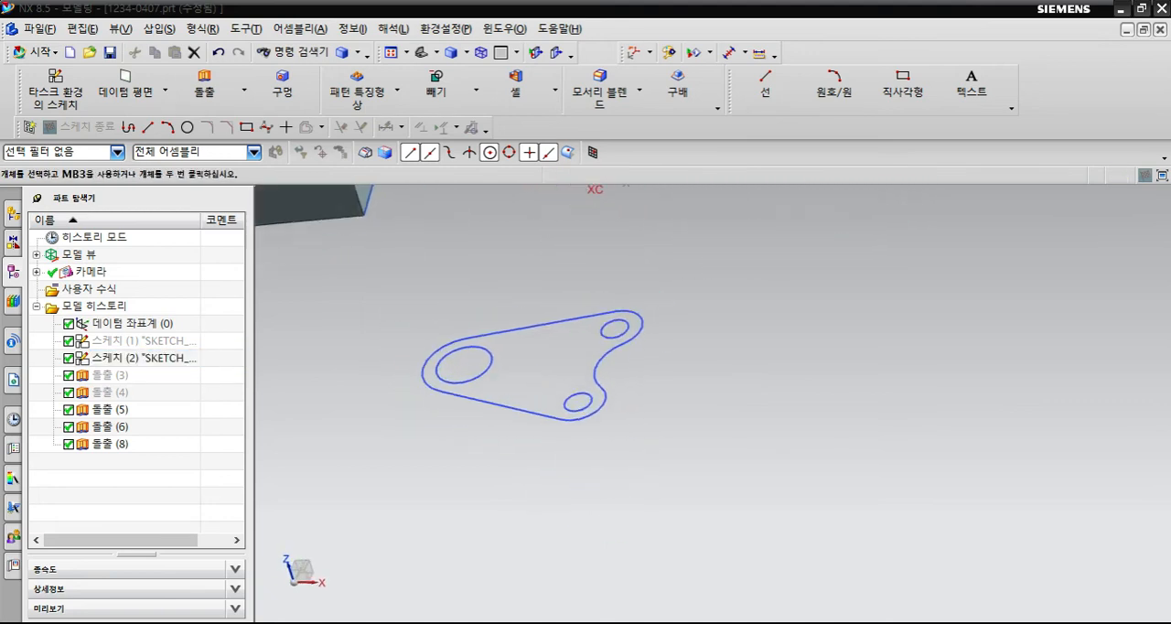
{"action": "left_click", "coordinate": [204, 89]}
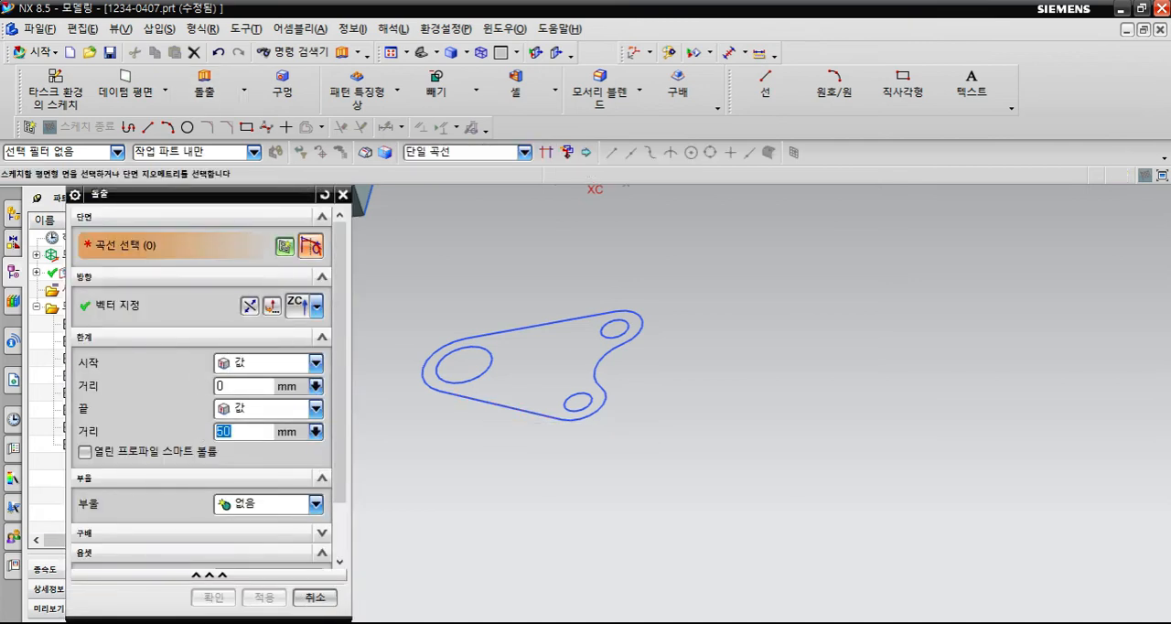
{"action": "left_click", "coordinate": [542, 324]}
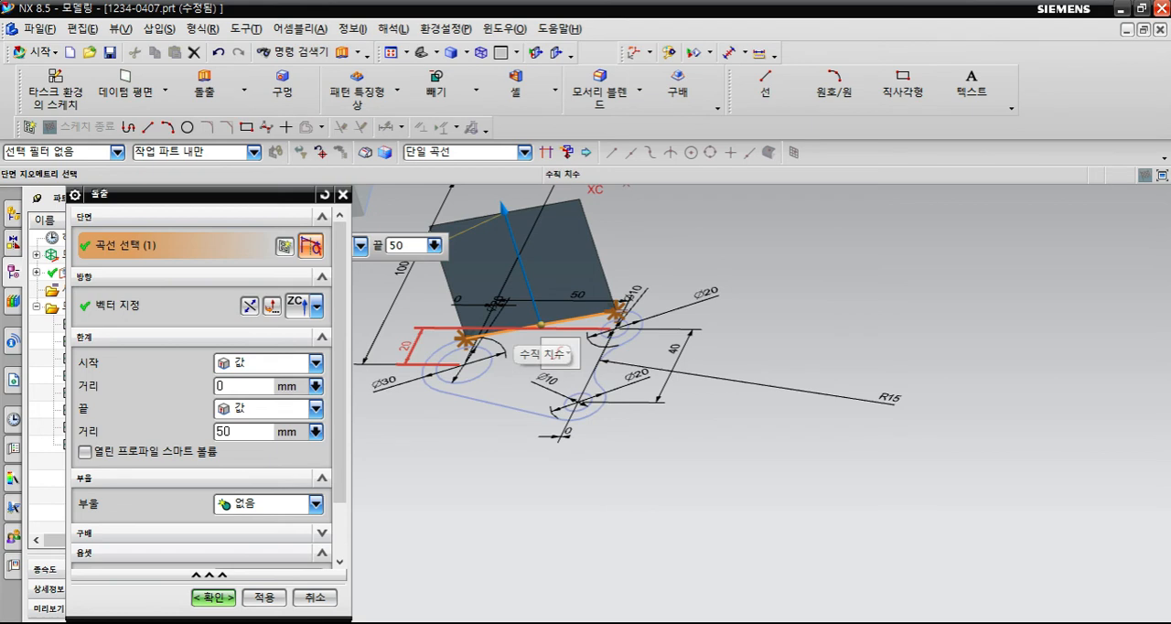
{"action": "middle_click_drag", "start_coordinate": [560, 353], "coordinate": [576, 410]}
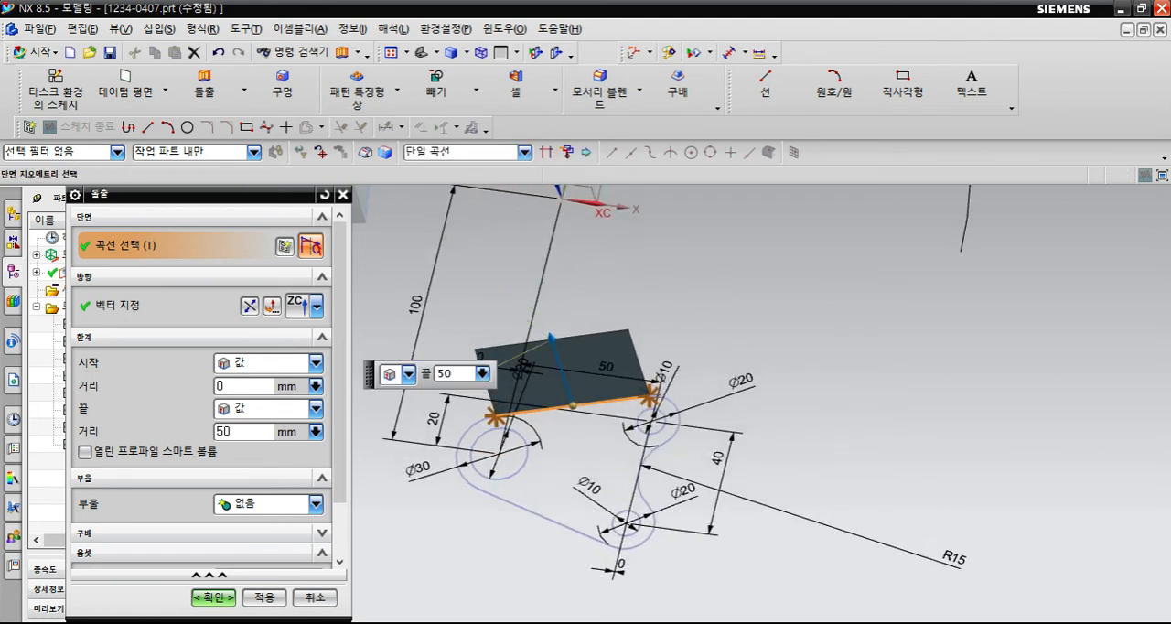
{"action": "left_click", "coordinate": [524, 152]}
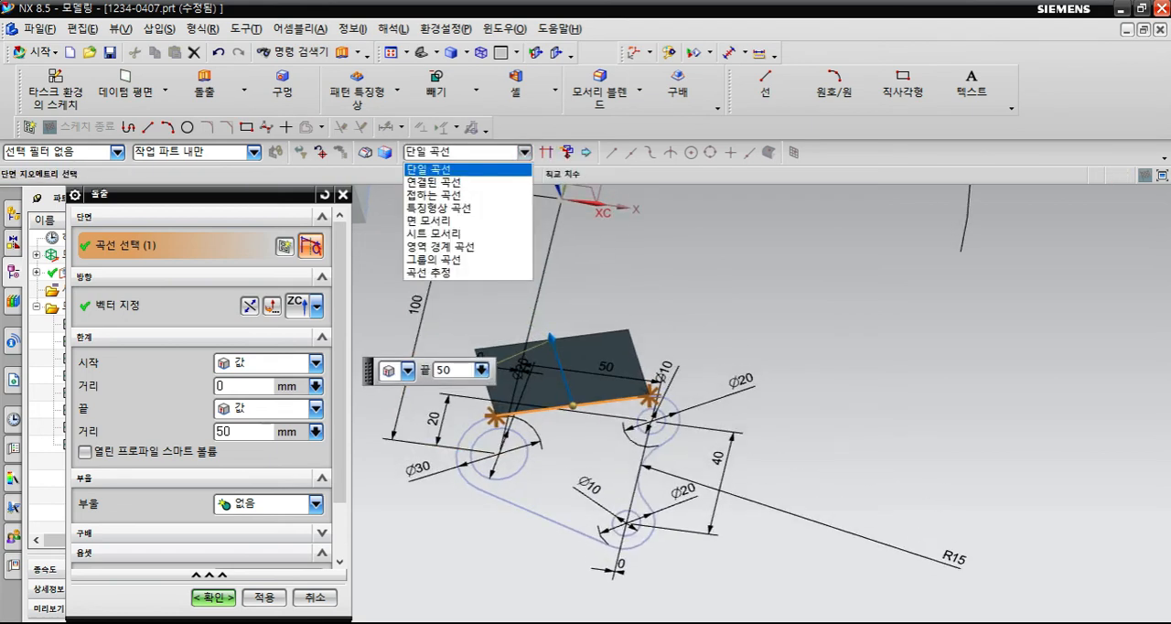
{"action": "left_click", "coordinate": [485, 170]}
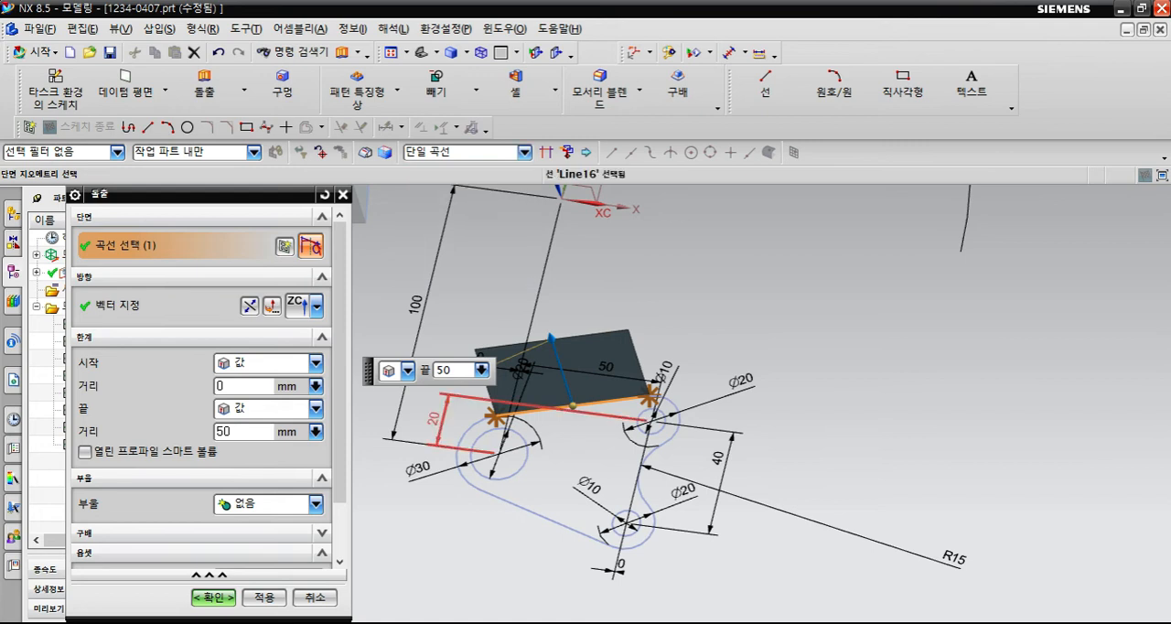
{"action": "left_click", "coordinate": [599, 402], "text": "shift"}
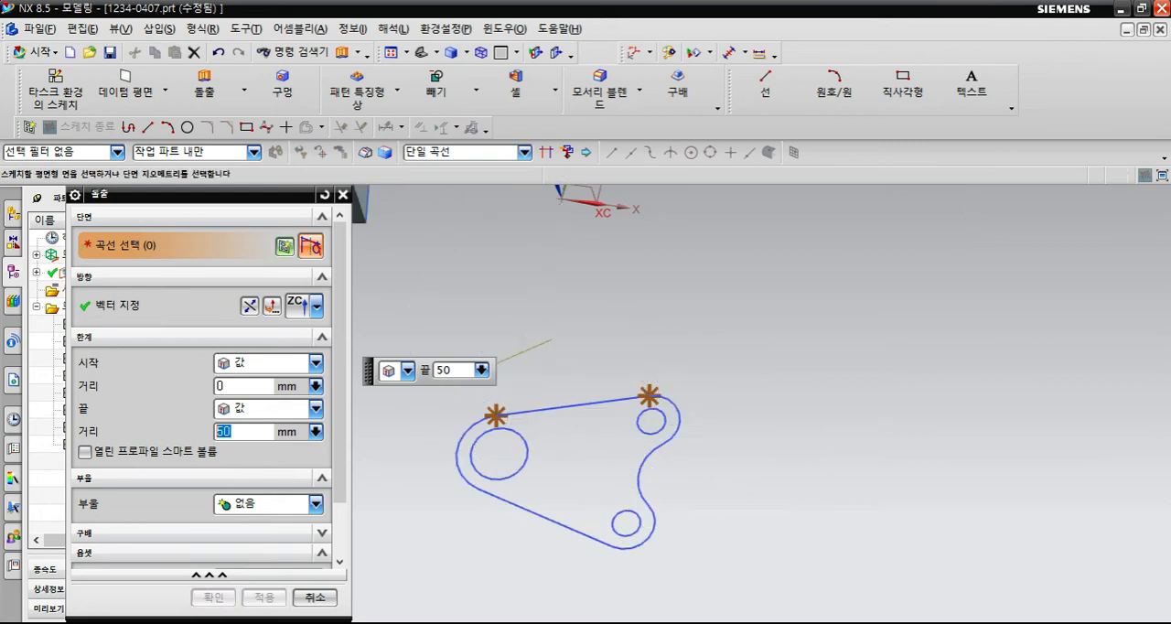
- Select the bracket sketch's complete outer outline as the extrusion section, using the connected-curves (연결된 곡선) rule
{"action": "middle_click_drag", "start_coordinate": [631, 420], "coordinate": [666, 367], "text": "shift"}
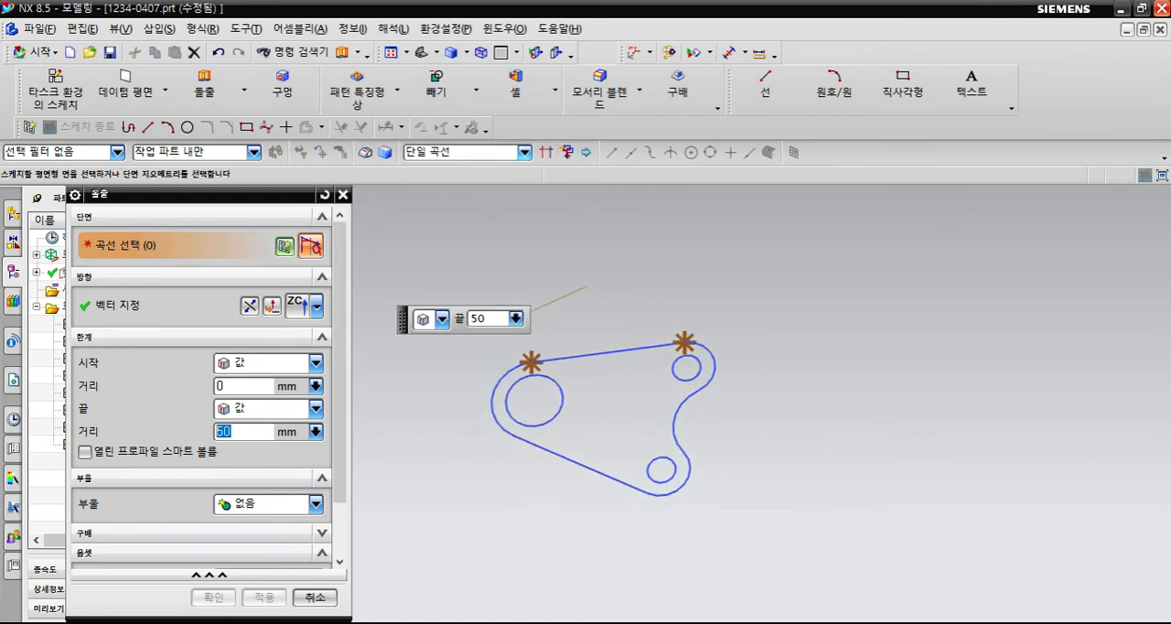
{"action": "left_click", "coordinate": [524, 152]}
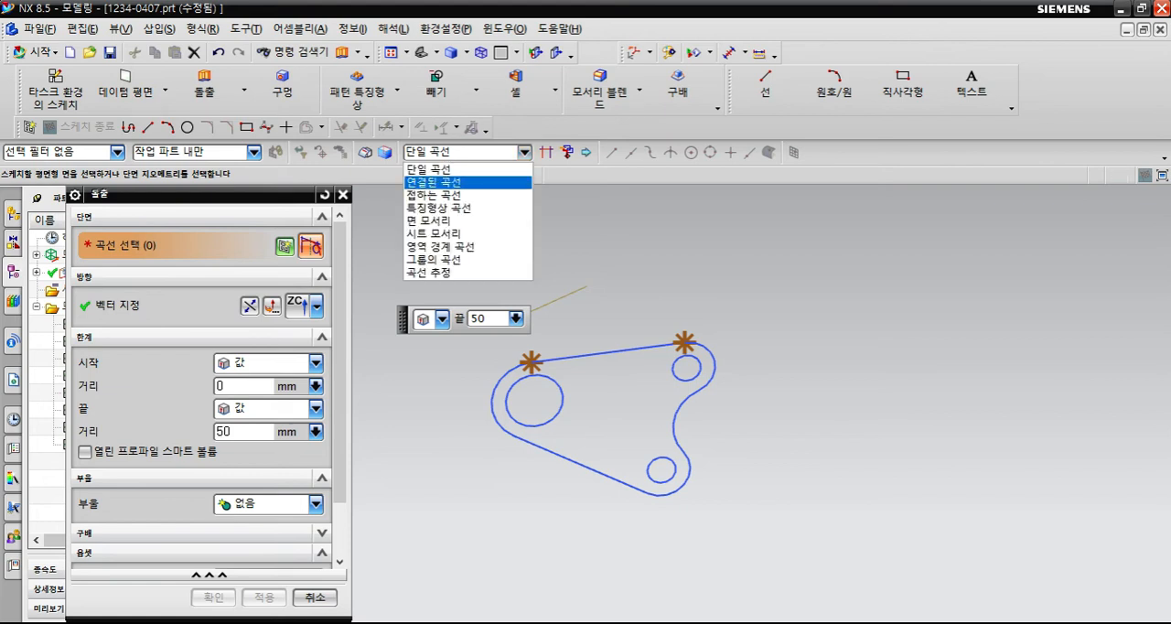
{"action": "left_click", "coordinate": [439, 196]}
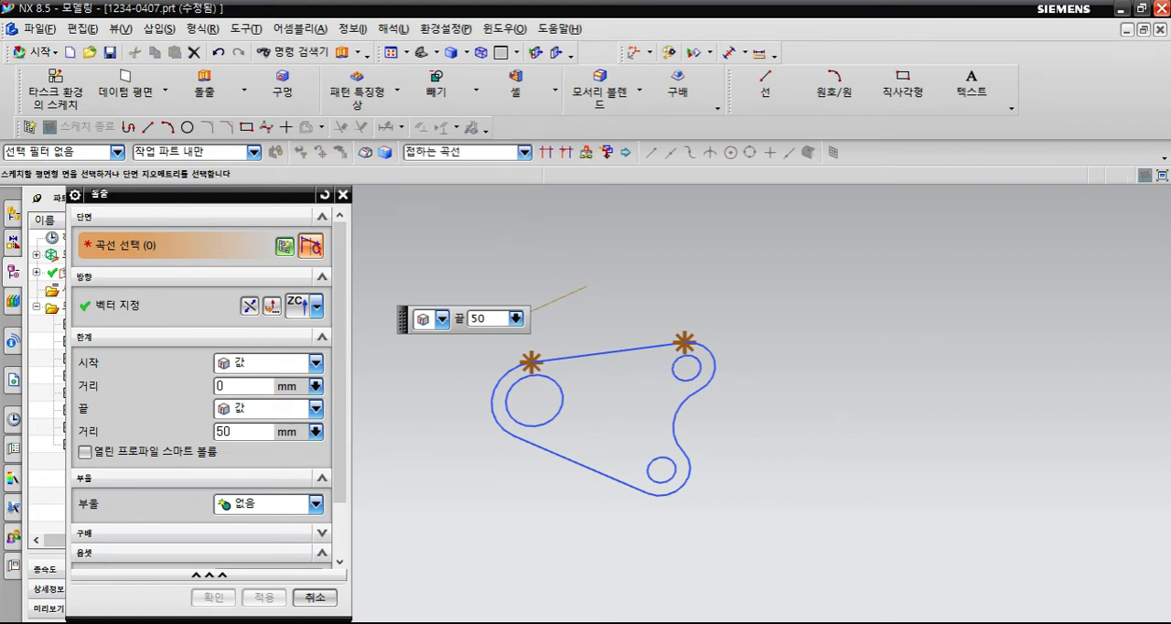
{"action": "left_click", "coordinate": [524, 152]}
{"action": "left_click", "coordinate": [439, 176]}
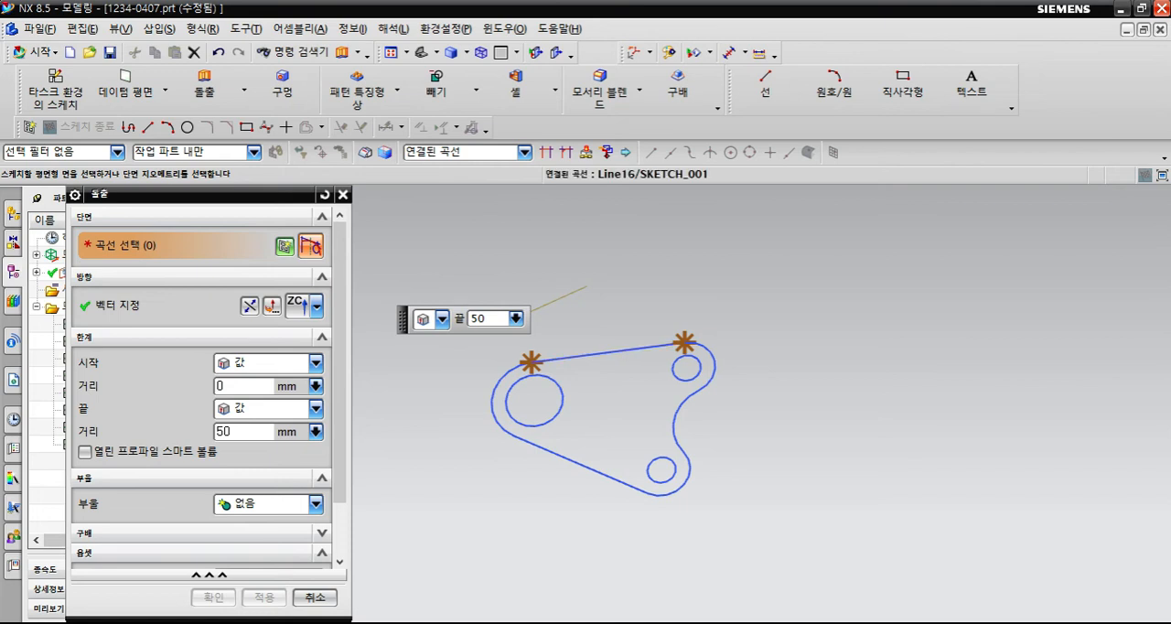
{"action": "left_click", "coordinate": [613, 353]}
{"action": "mouse_move", "coordinate": [693, 385]}
{"action": "middle_mouse_down"}
{"action": "mouse_move", "coordinate": [641, 265]}
{"action": "mouse_move", "coordinate": [611, 340]}
{"action": "middle_mouse_up"}
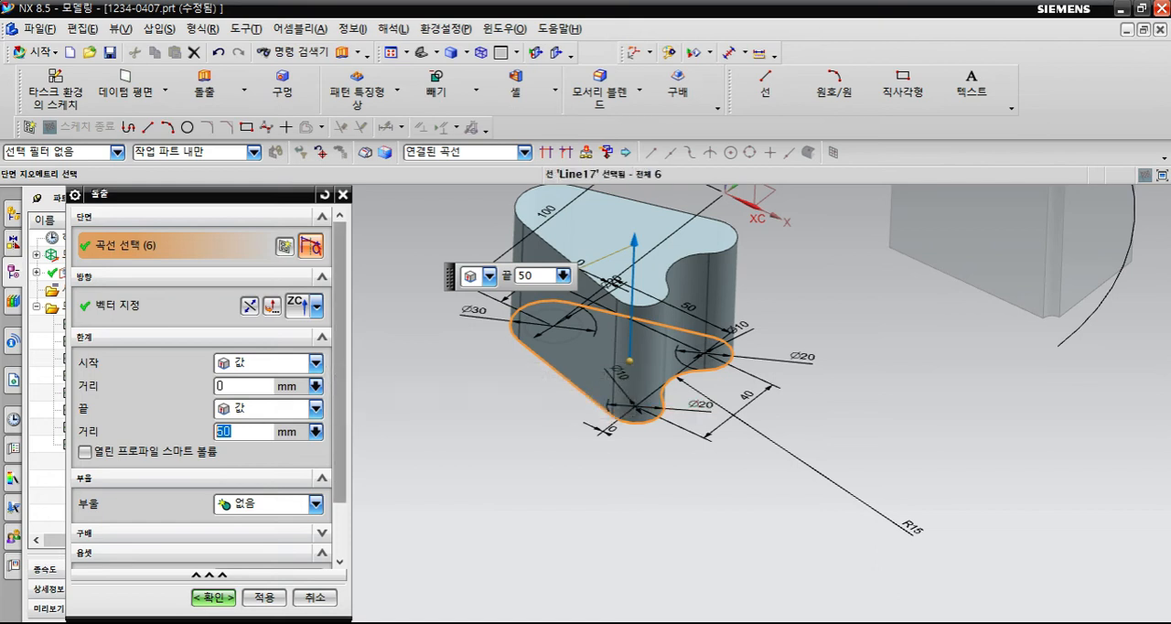
- Change the bracket extrusion's limits to symmetric value (대칭 값) with a 10 mm distance, and inspect the preview from the side
{"action": "left_click", "coordinate": [316, 363]}
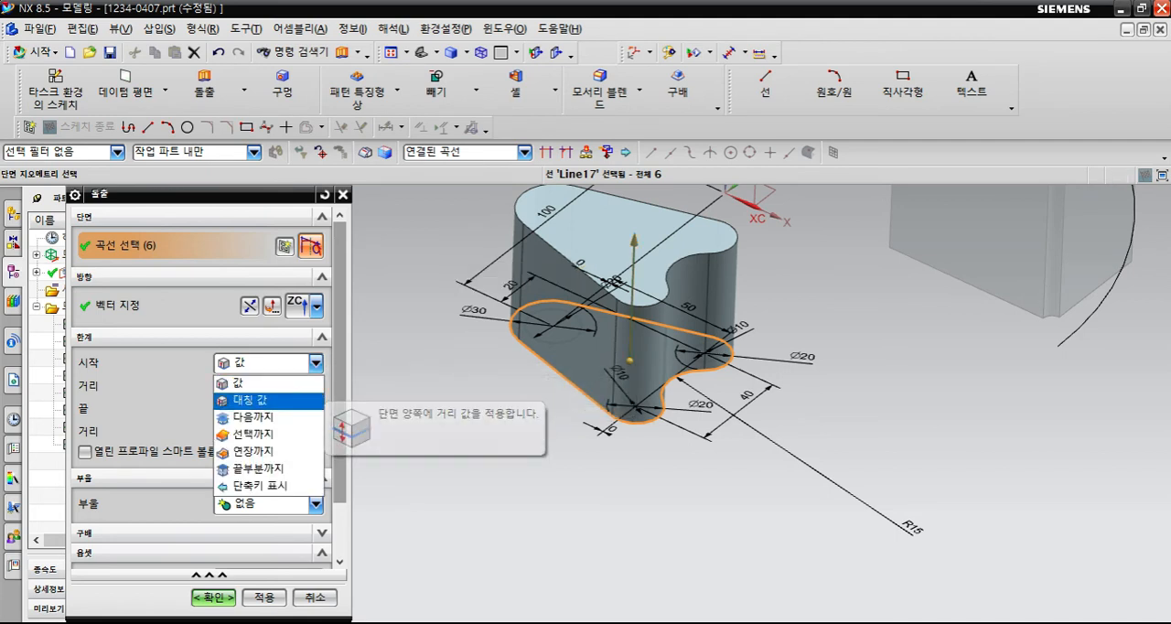
{"action": "left_click", "coordinate": [268, 400]}
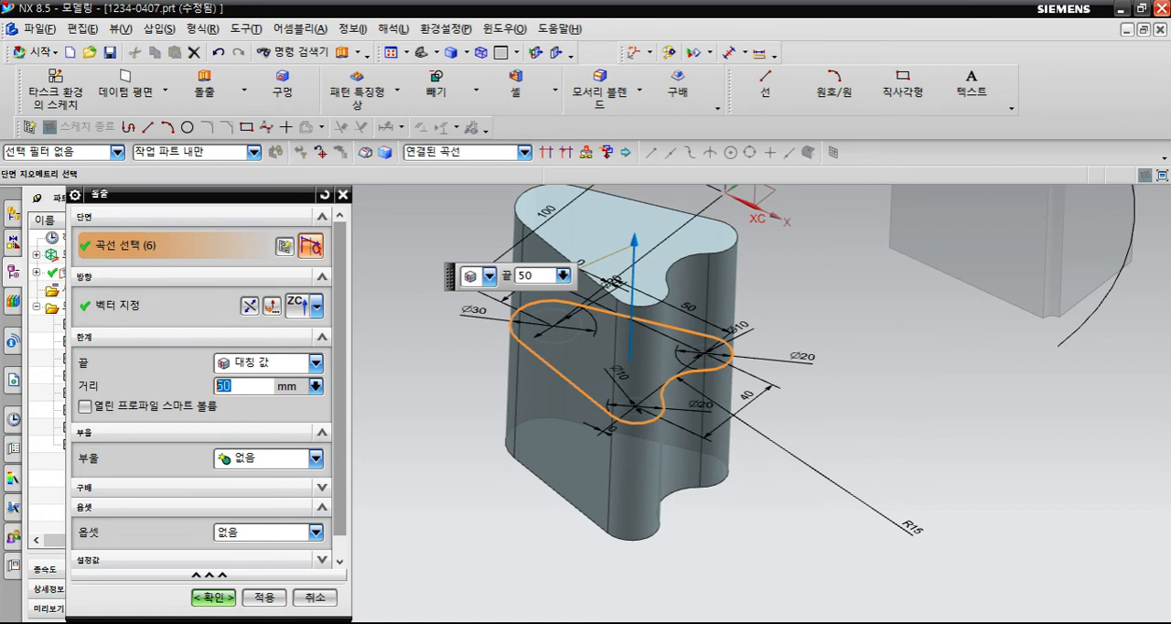
{"action": "type", "text": "10"}
{"action": "key", "text": "Return"}
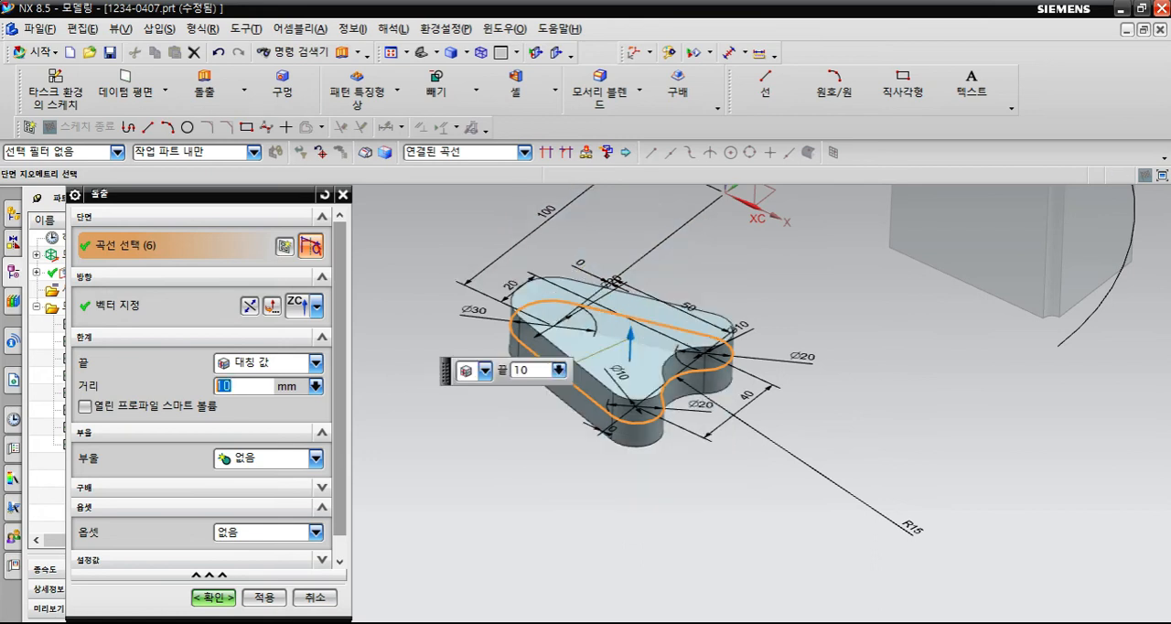
{"action": "middle_click_drag", "start_coordinate": [800, 219], "coordinate": [825, 319]}
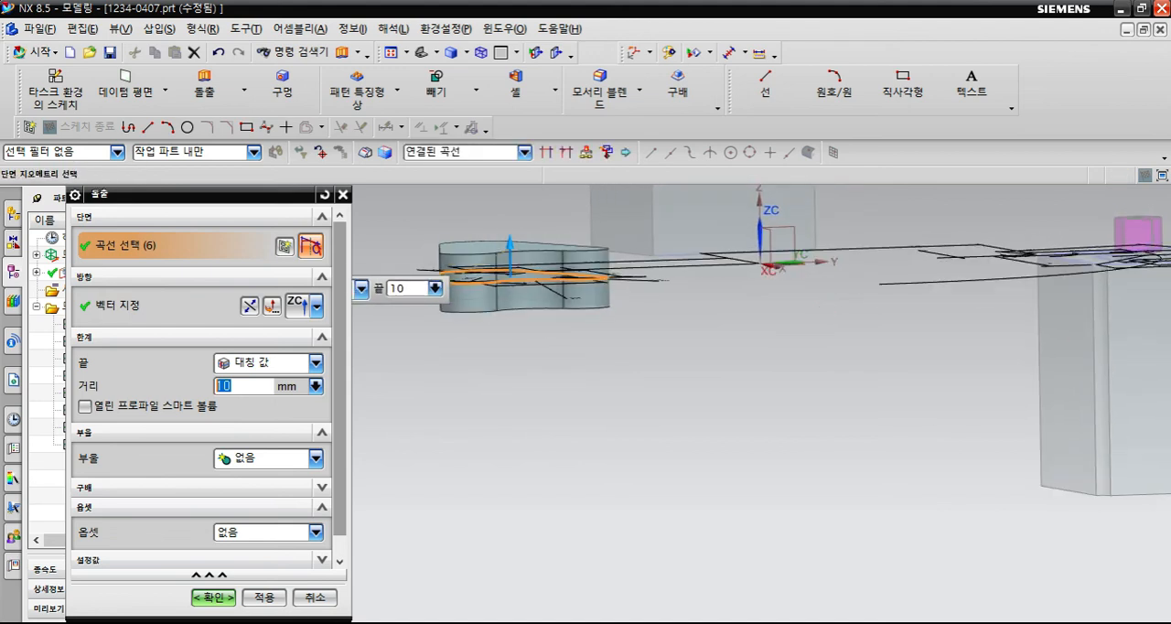
- Switch the bracket extrusion's limits to value (값) and back to symmetric value (대칭 값), and set the distance to 15 mm
{"action": "left_click", "coordinate": [316, 362]}
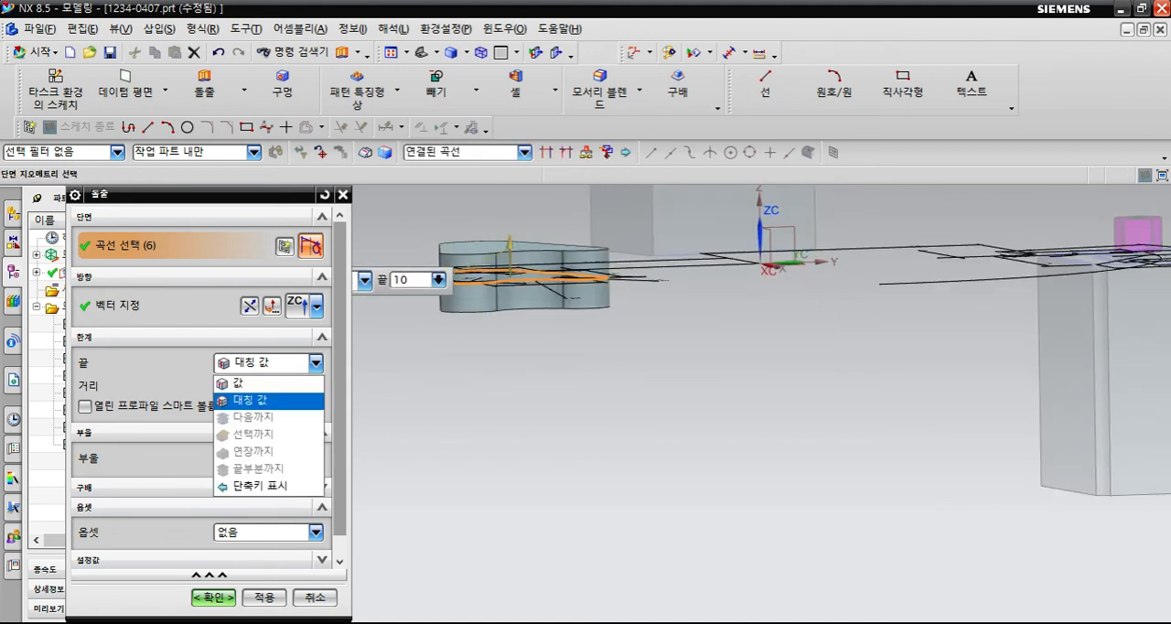
{"action": "left_click", "coordinate": [240, 383]}
{"action": "left_click", "coordinate": [316, 362]}
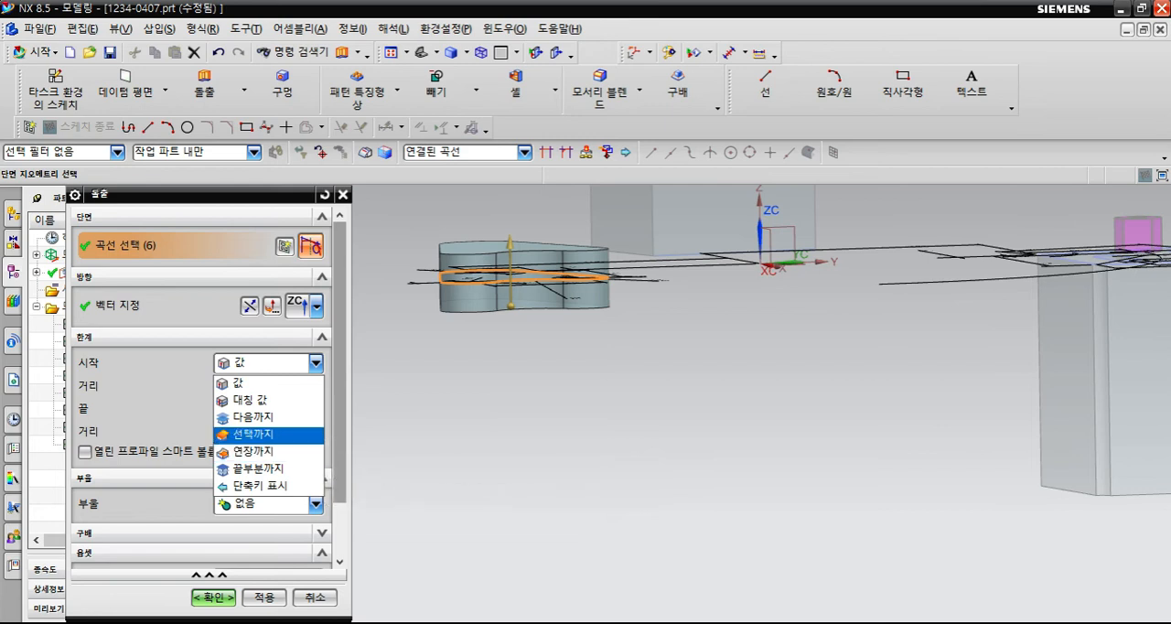
{"action": "left_click", "coordinate": [249, 400]}
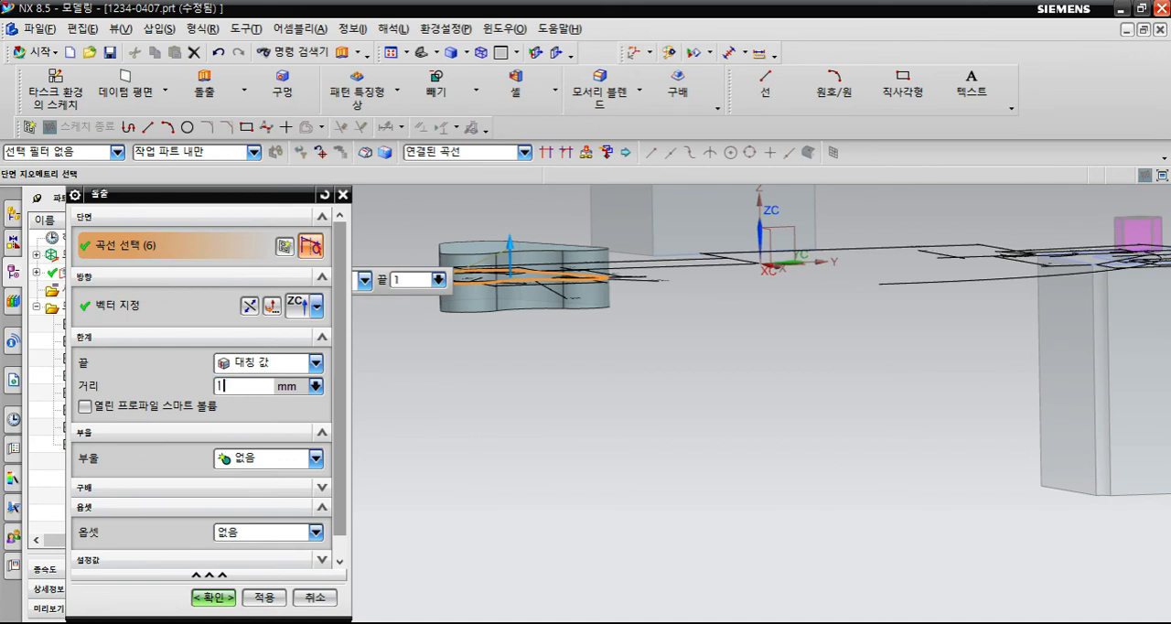
{"action": "type", "text": "15"}
{"action": "key", "text": "Return"}
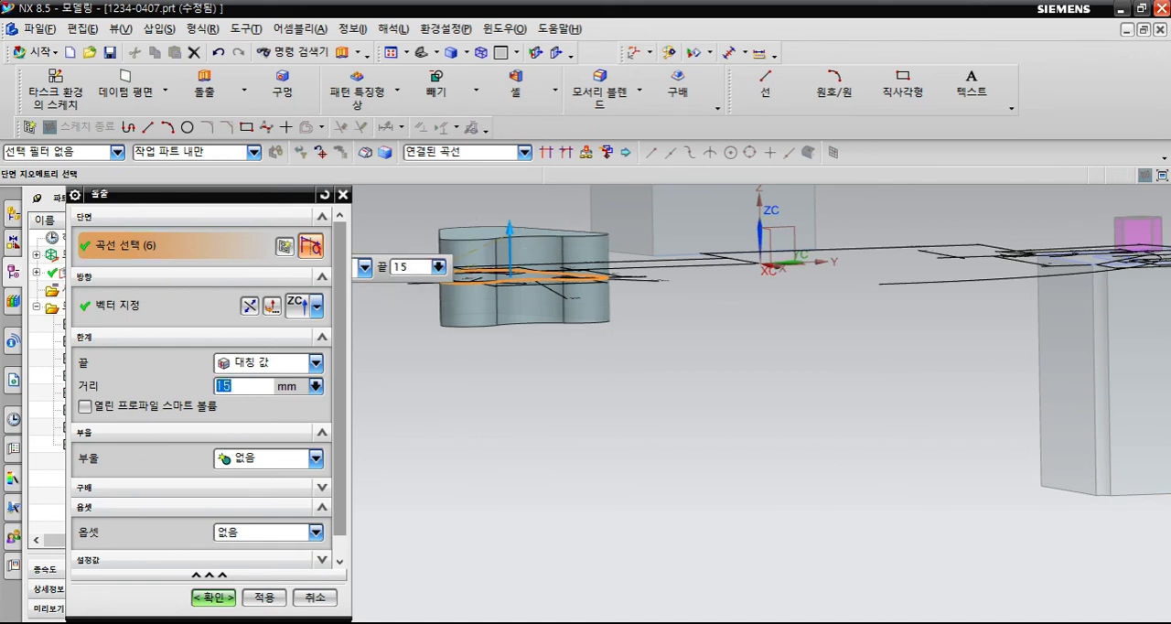
- Add a start-section asymmetric-angle draft (시작 단면 - 비대칭 각도) to the bracket extrusion, with front and back angles of 5°
{"action": "scroll", "coordinate": [209, 388], "scroll_direction": "down", "scroll_amount": 1}
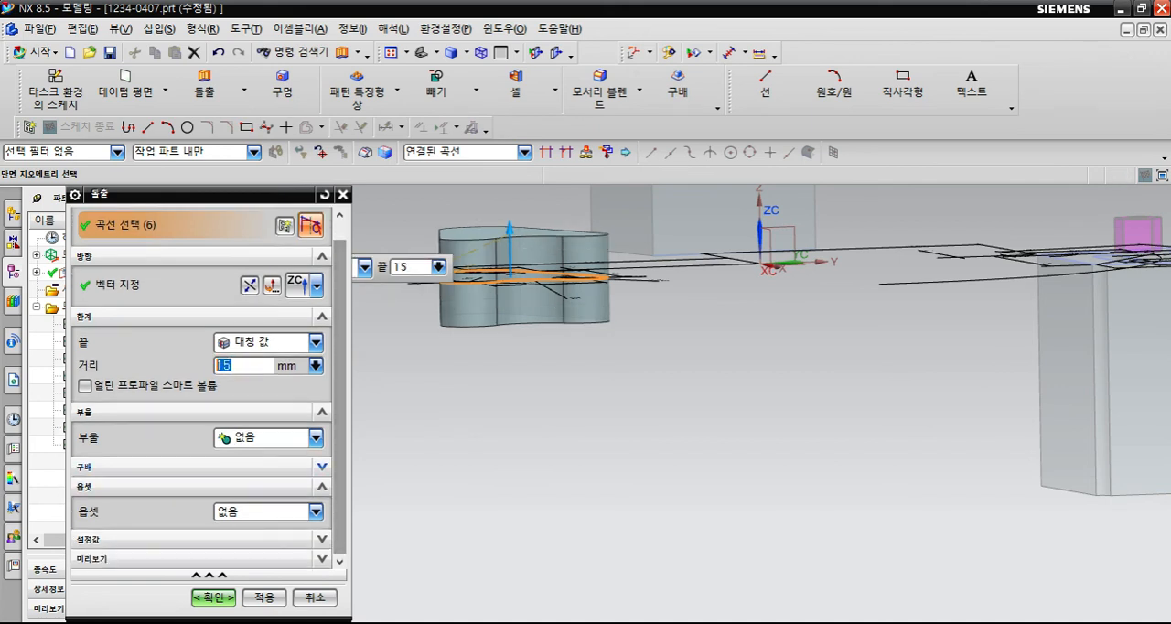
{"action": "left_click", "coordinate": [321, 466]}
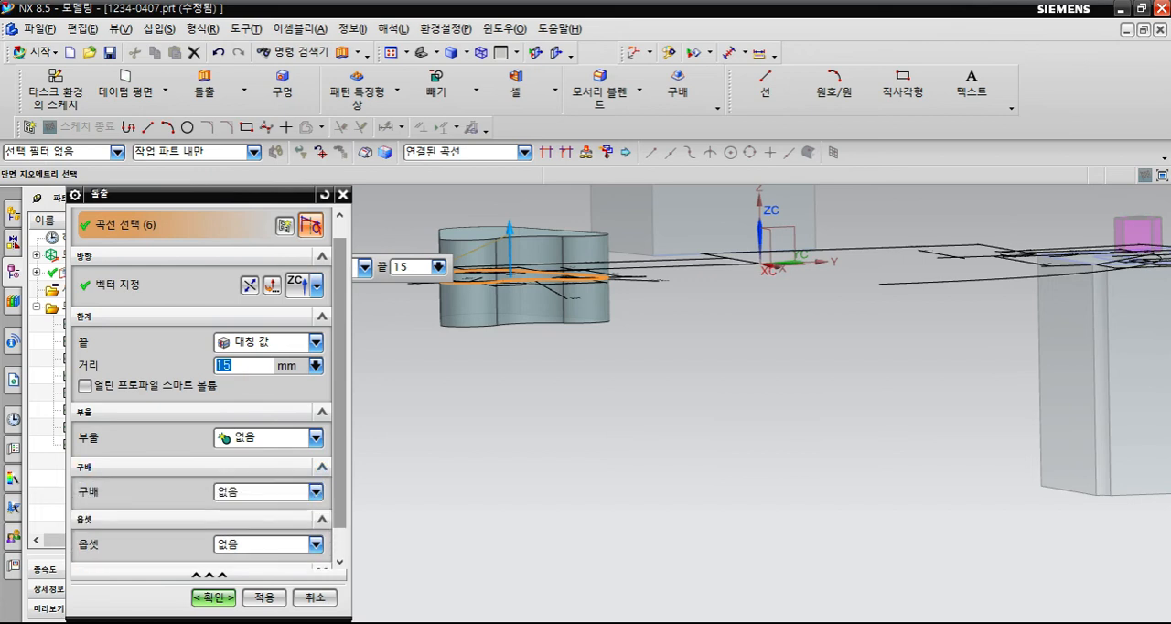
{"action": "left_click", "coordinate": [314, 491]}
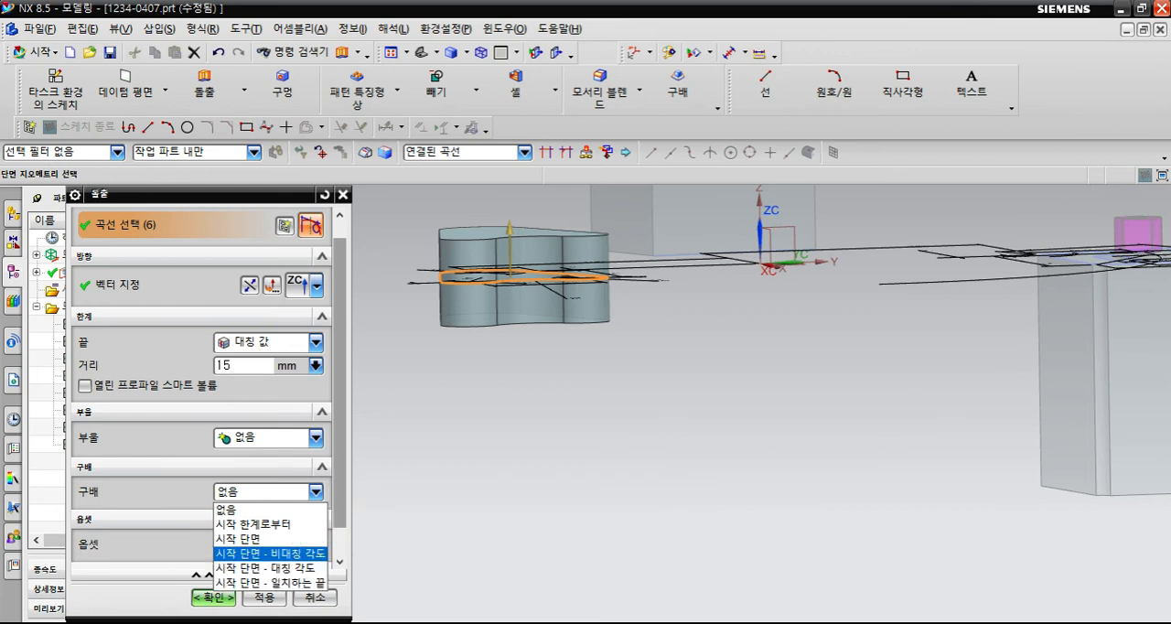
{"action": "left_click", "coordinate": [270, 554]}
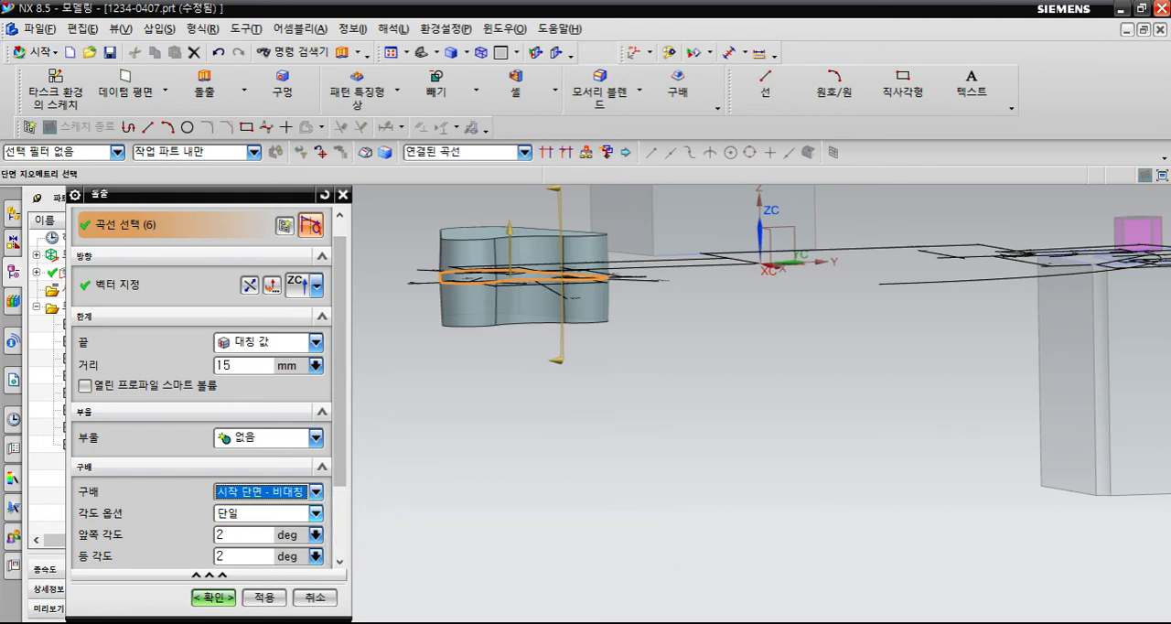
{"action": "scroll", "coordinate": [209, 388], "scroll_direction": "down", "scroll_amount": 1}
{"action": "double_click", "coordinate": [236, 483]}
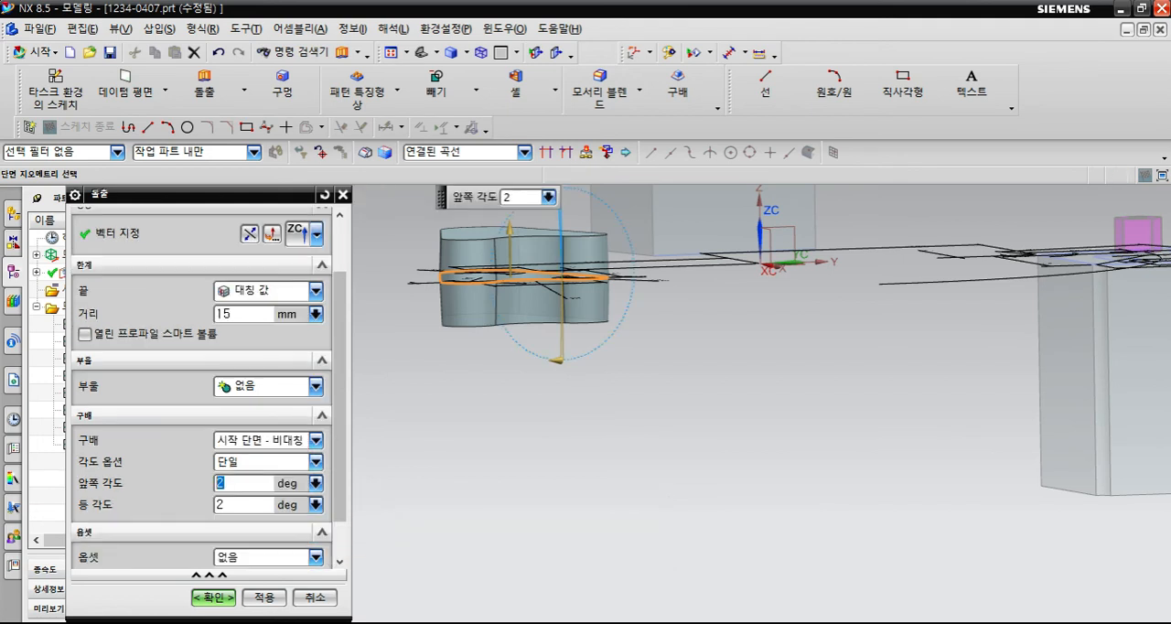
{"action": "type", "text": "5"}
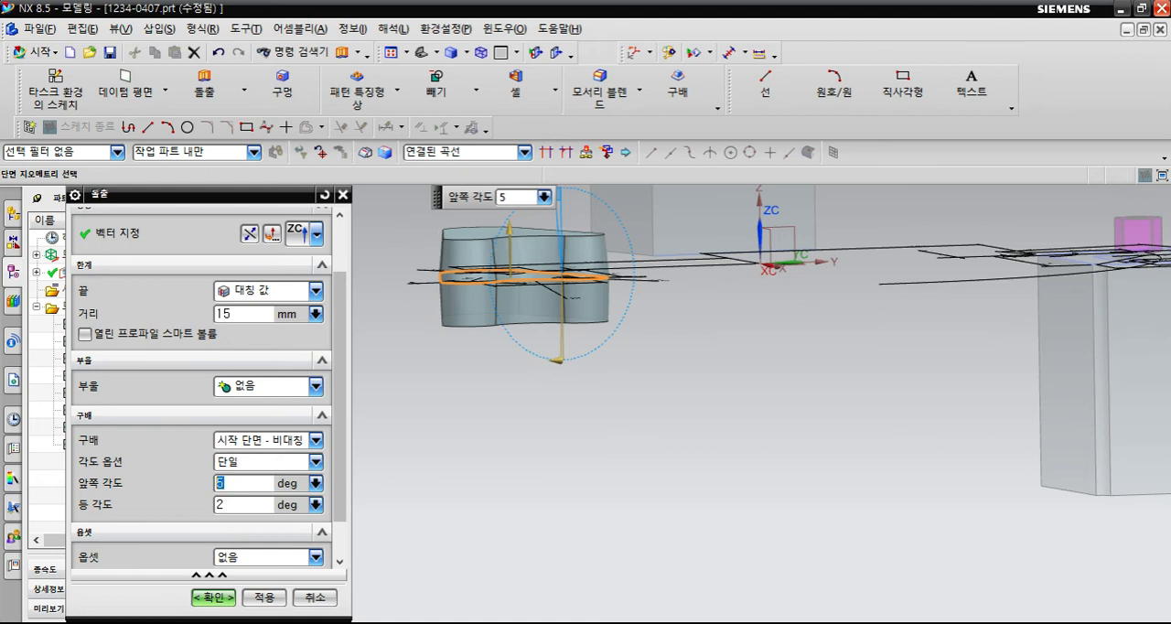
{"action": "key", "text": "Tab"}
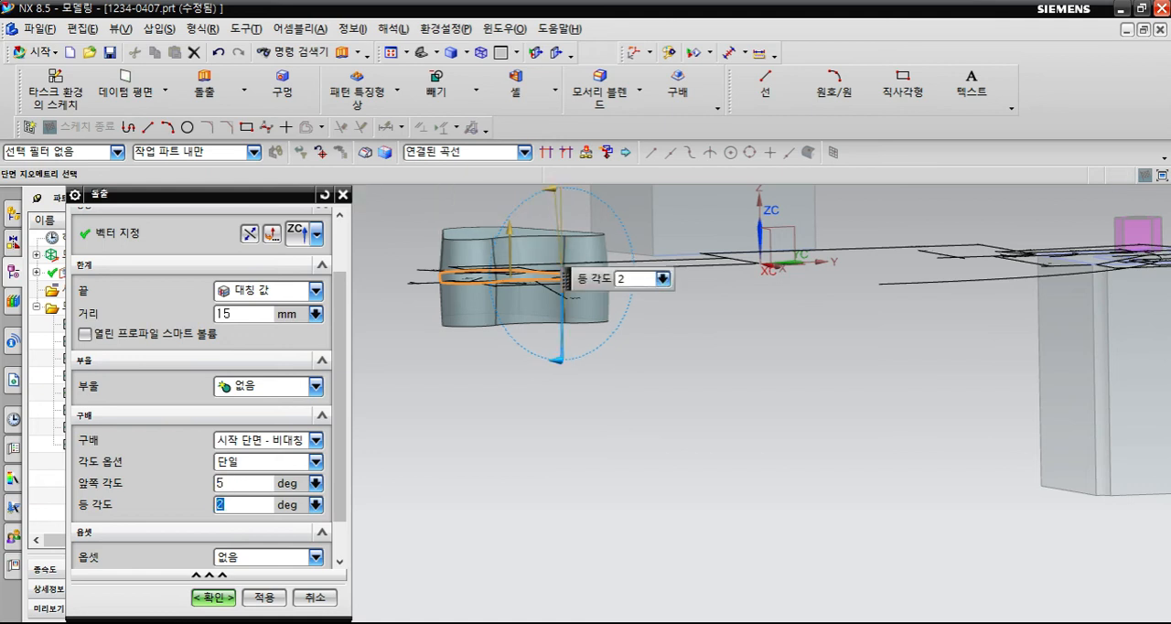
{"action": "type", "text": "5"}
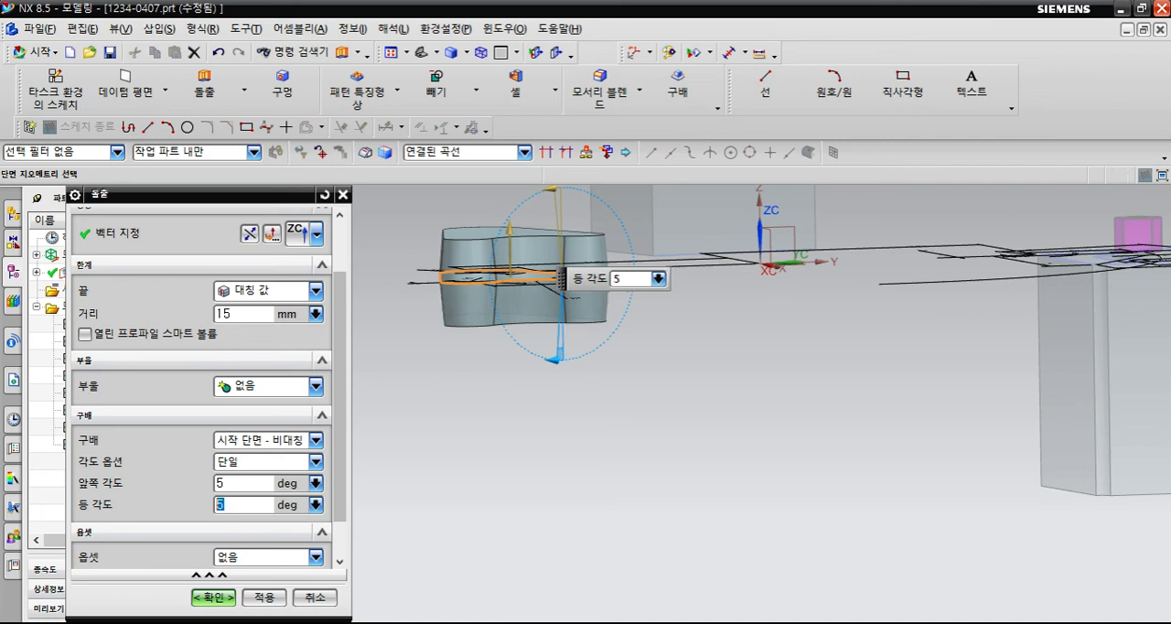
- Try a 30° front draft angle, set it to 20° instead, and complete the bracket extrusion
{"action": "key", "text": "Tab"}
{"action": "type", "text": "30"}
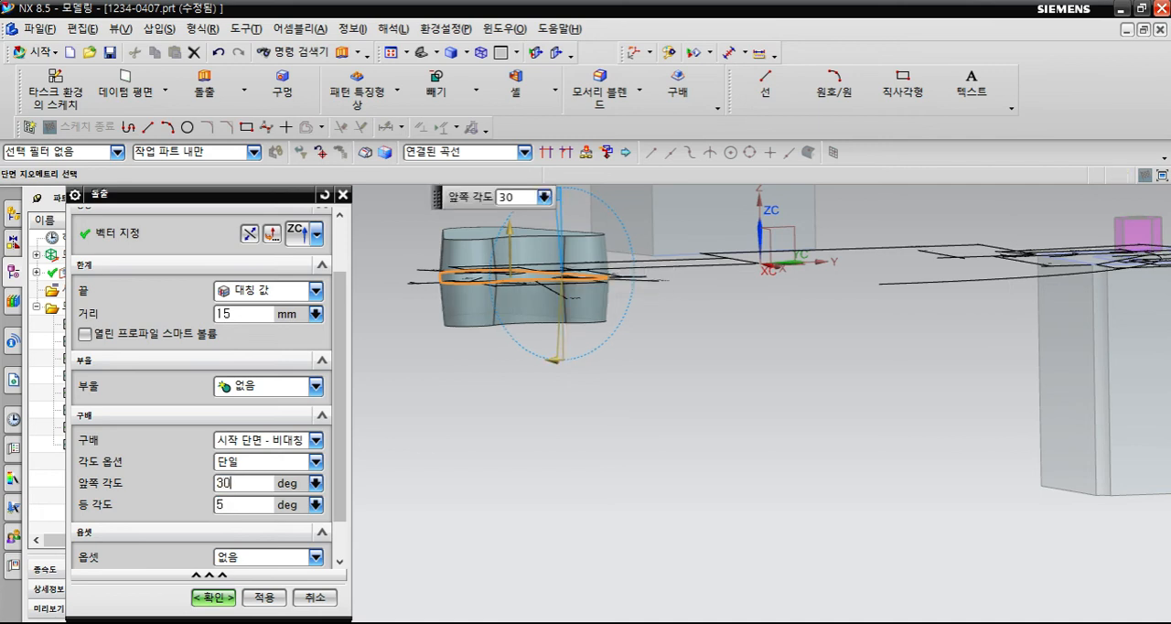
{"action": "key", "text": "Return"}
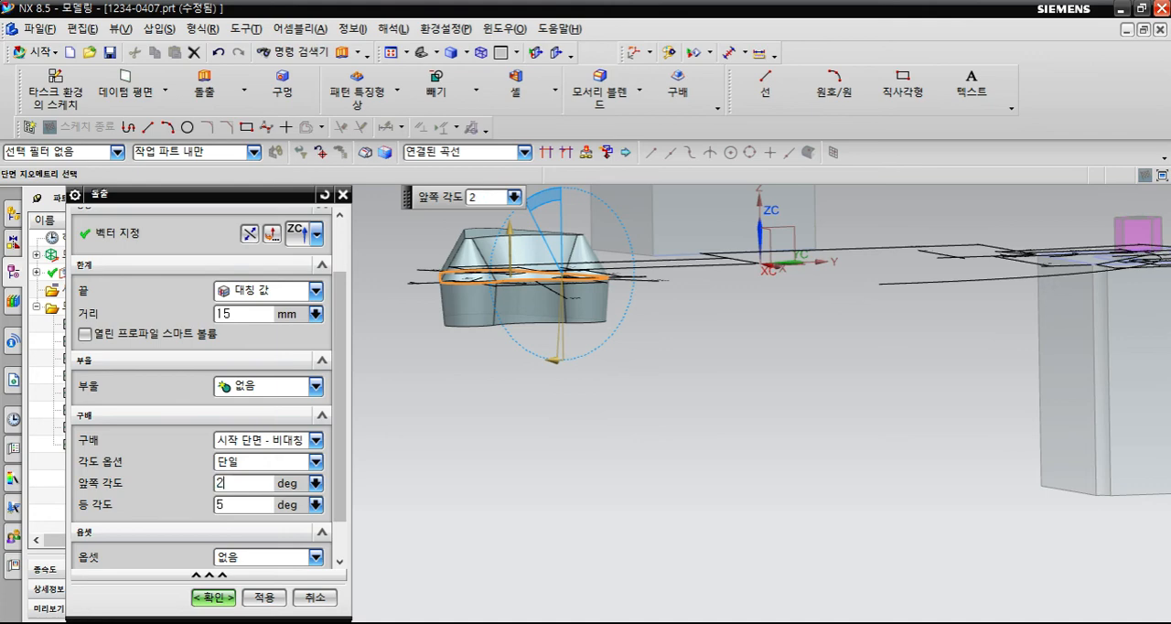
{"action": "type", "text": "20"}
{"action": "key", "text": "Return"}
{"action": "mouse_move", "coordinate": [825, 309]}
{"action": "middle_mouse_down"}
{"action": "mouse_move", "coordinate": [865, 453]}
{"action": "mouse_move", "coordinate": [846, 297]}
{"action": "mouse_move", "coordinate": [869, 283]}
{"action": "mouse_move", "coordinate": [1025, 297]}
{"action": "mouse_move", "coordinate": [984, 282]}
{"action": "middle_mouse_up"}
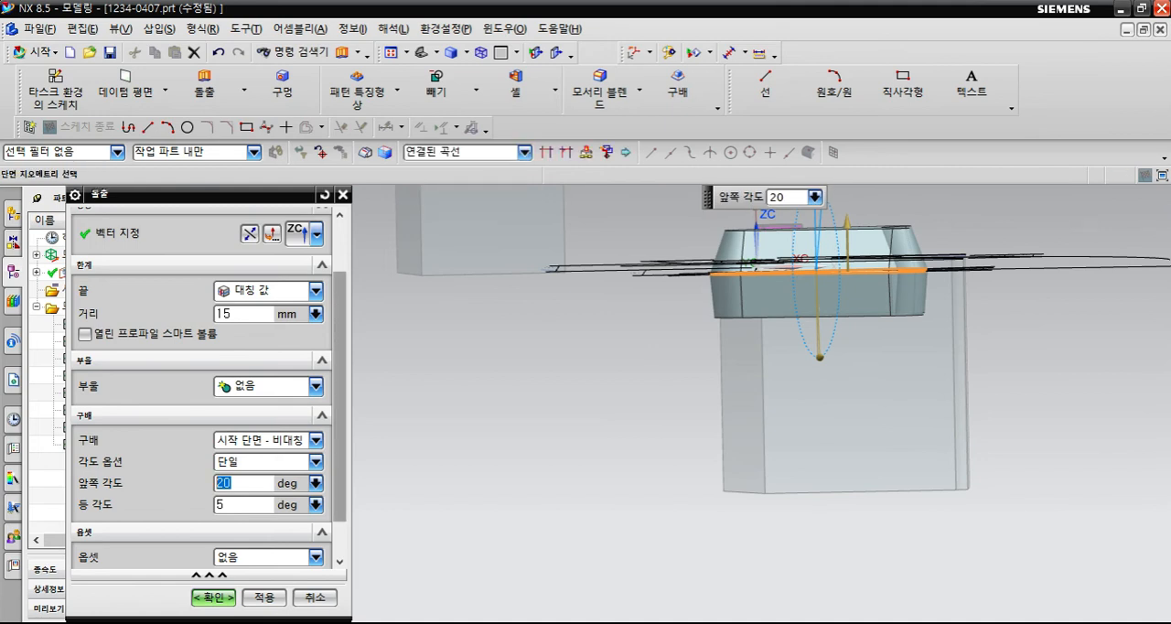
{"action": "scroll", "coordinate": [209, 387], "scroll_direction": "down", "scroll_amount": 2}
{"action": "middle_click_drag", "start_coordinate": [825, 309], "coordinate": [837, 393]}
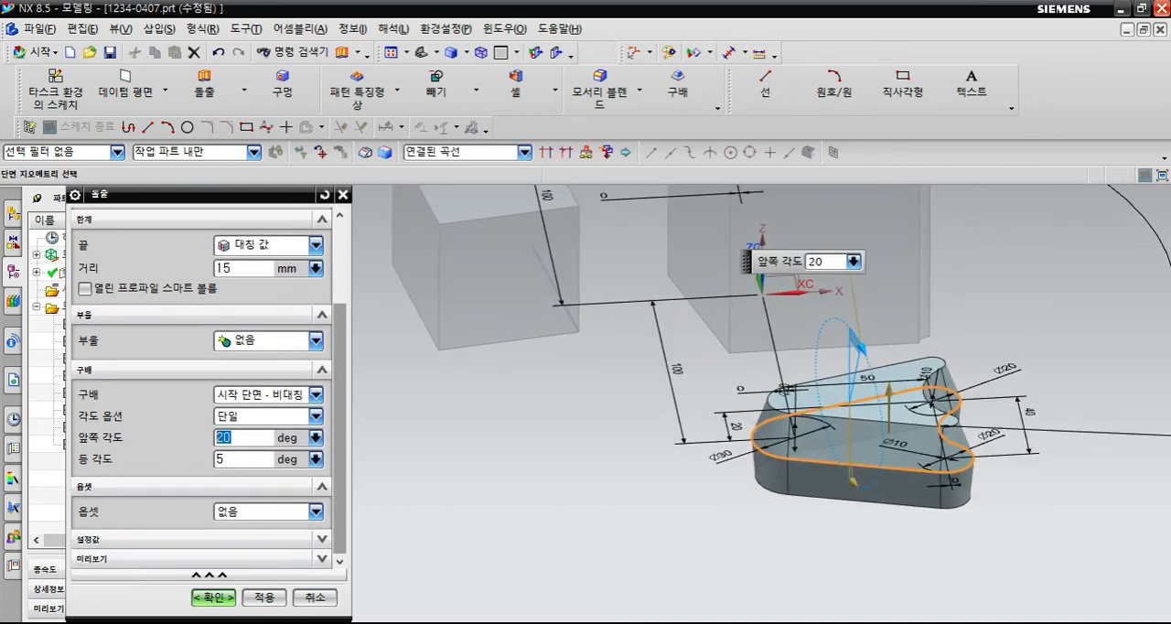
{"action": "left_click", "coordinate": [213, 598]}
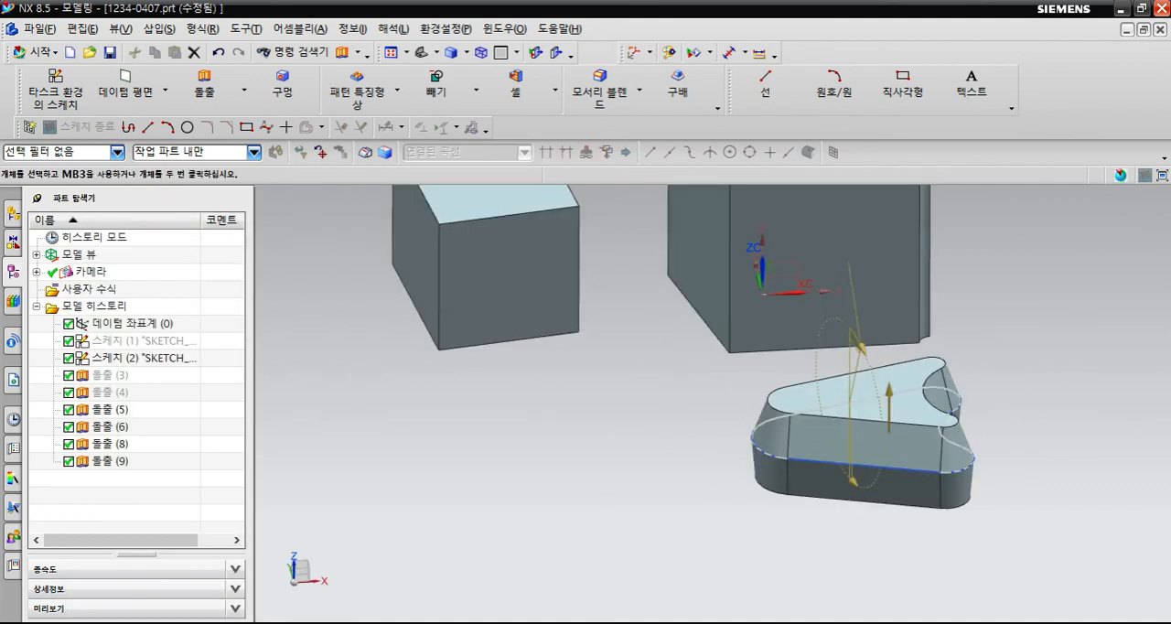
- Hide all objects except the drafted bracket body
{"action": "middle_click_drag", "start_coordinate": [681, 384], "coordinate": [660, 400]}
{"action": "scroll", "coordinate": [640, 449], "scroll_direction": "down", "scroll_amount": 3}
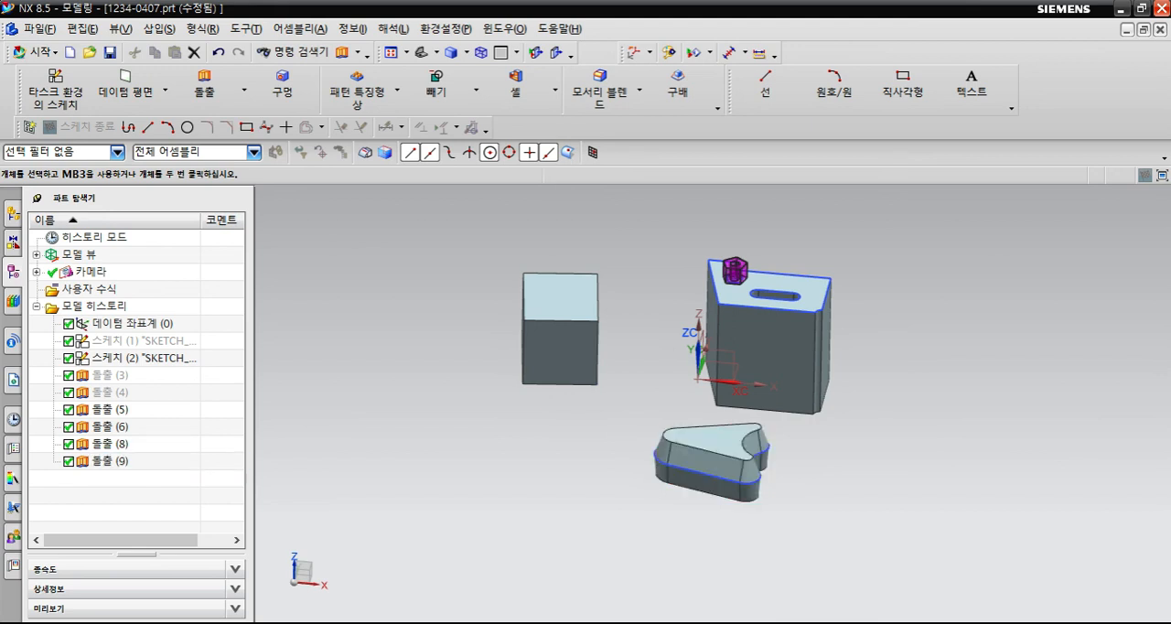
{"action": "key", "text": "ctrl+b"}
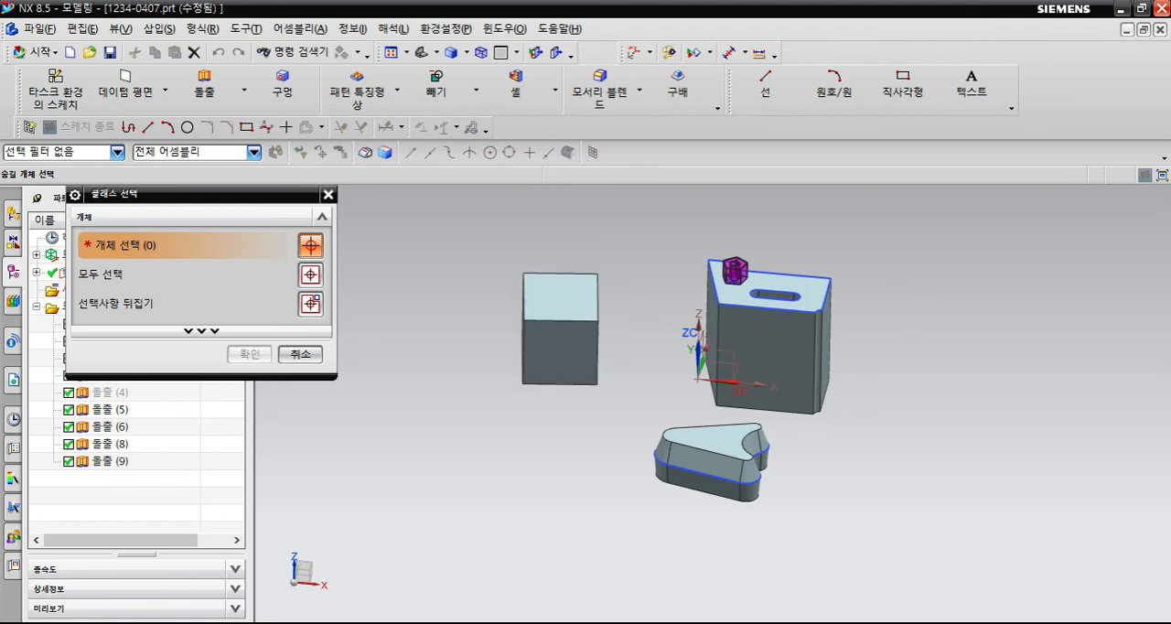
{"action": "left_click_drag", "start_coordinate": [474, 197], "coordinate": [913, 568]}
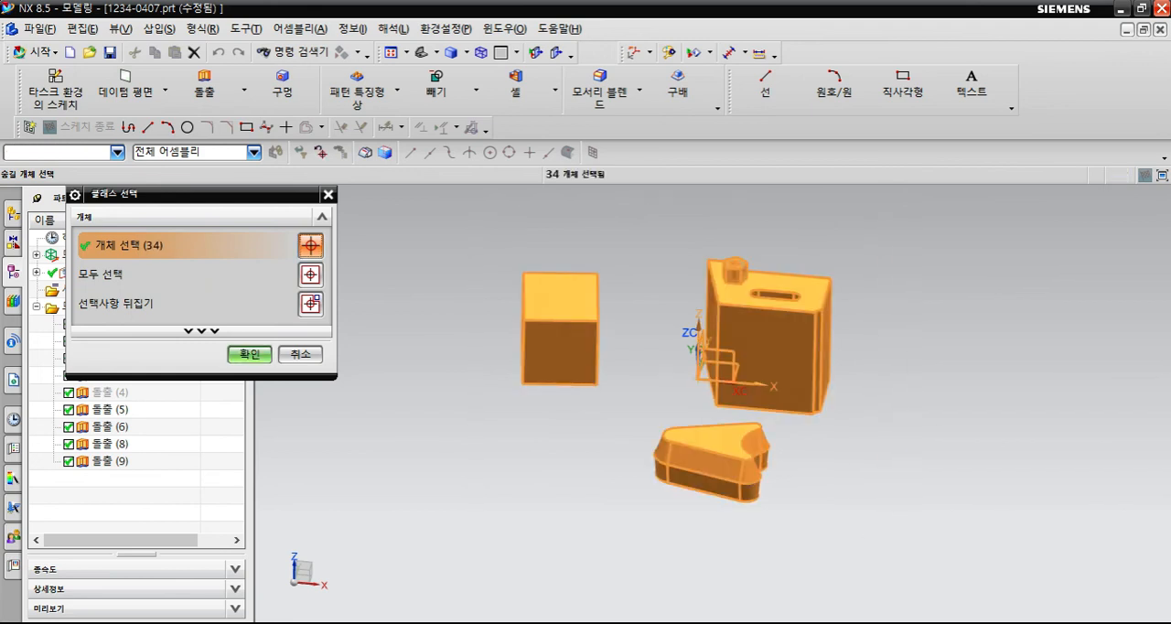
{"action": "scroll", "coordinate": [752, 476], "scroll_direction": "up", "scroll_amount": 2}
{"action": "middle_click_drag", "start_coordinate": [752, 475], "coordinate": [706, 492]}
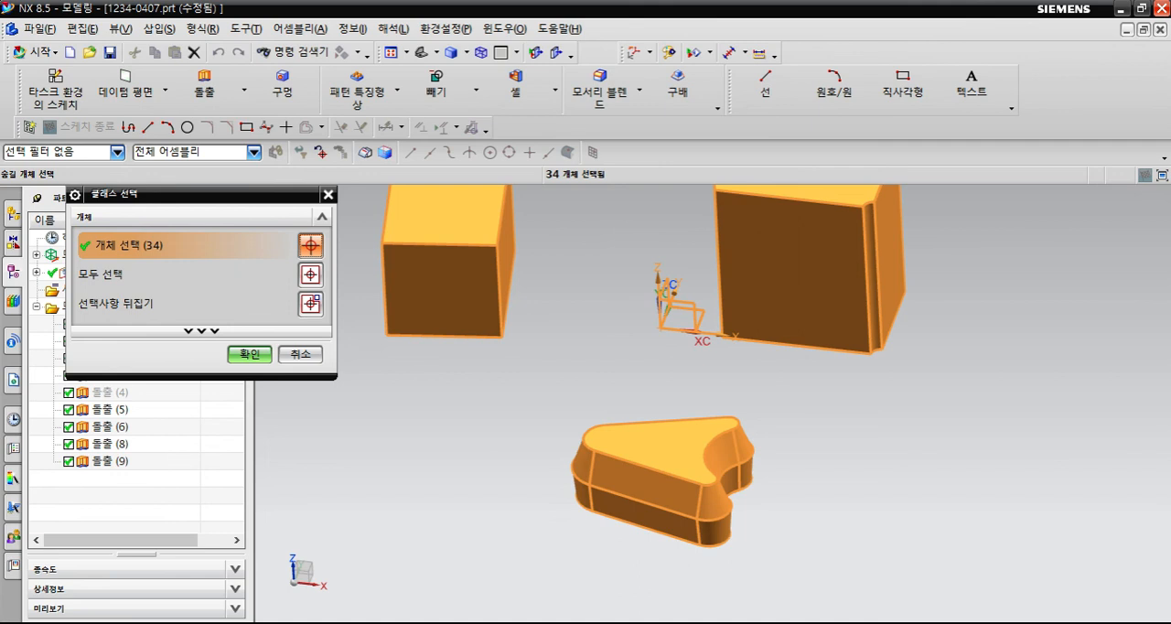
{"action": "left_click", "coordinate": [658, 467], "text": "shift"}
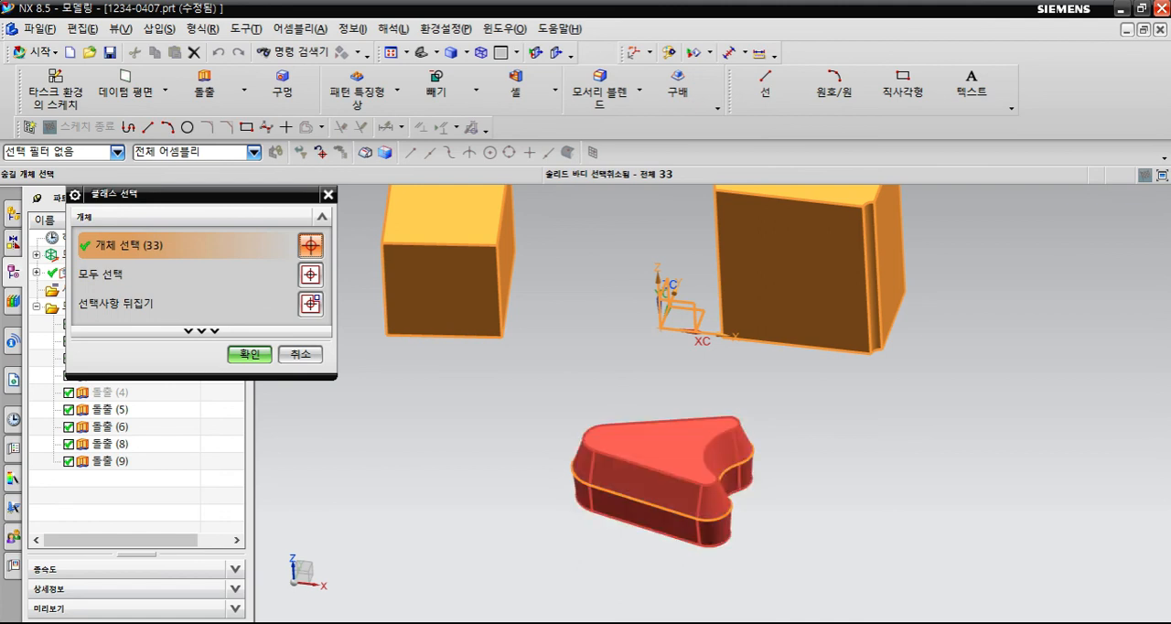
{"action": "key", "text": "Return"}
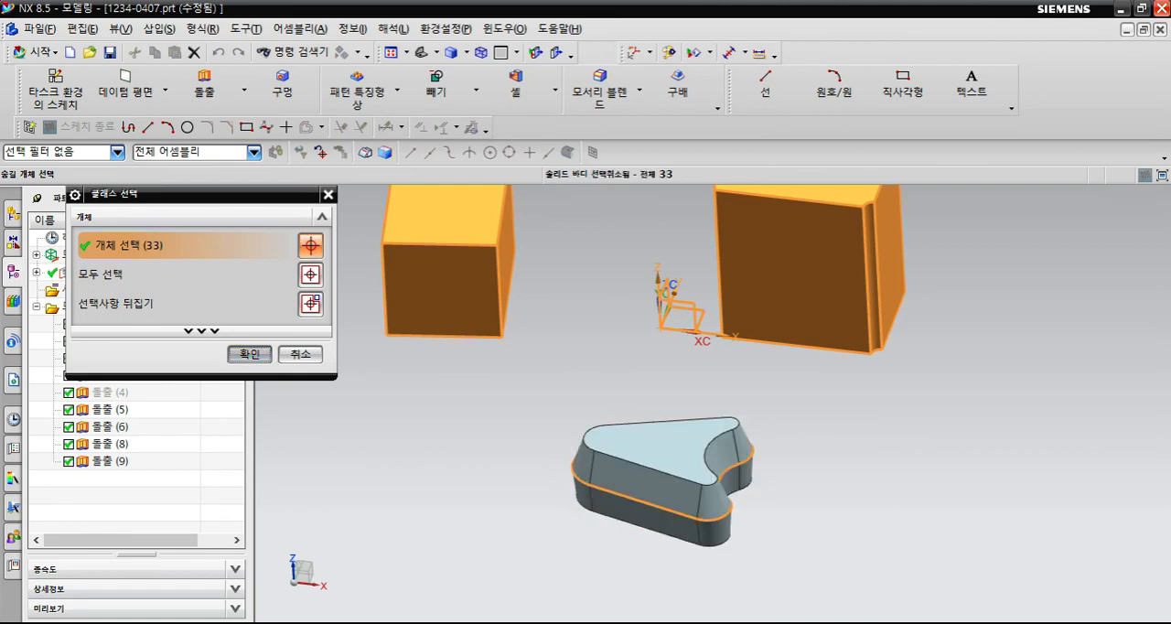
{"action": "scroll", "coordinate": [631, 490], "scroll_direction": "up", "scroll_amount": 3}
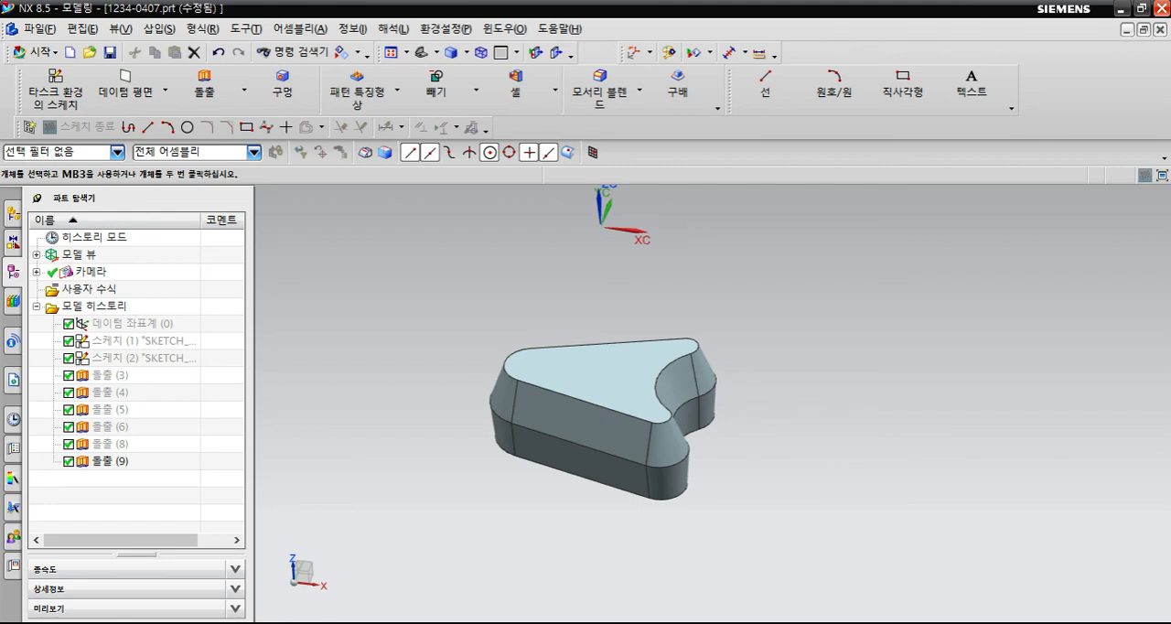
- Swap the shown and hidden objects, and swap them back so only the bracket body is displayed
{"action": "key", "text": "ctrl+shift+b"}
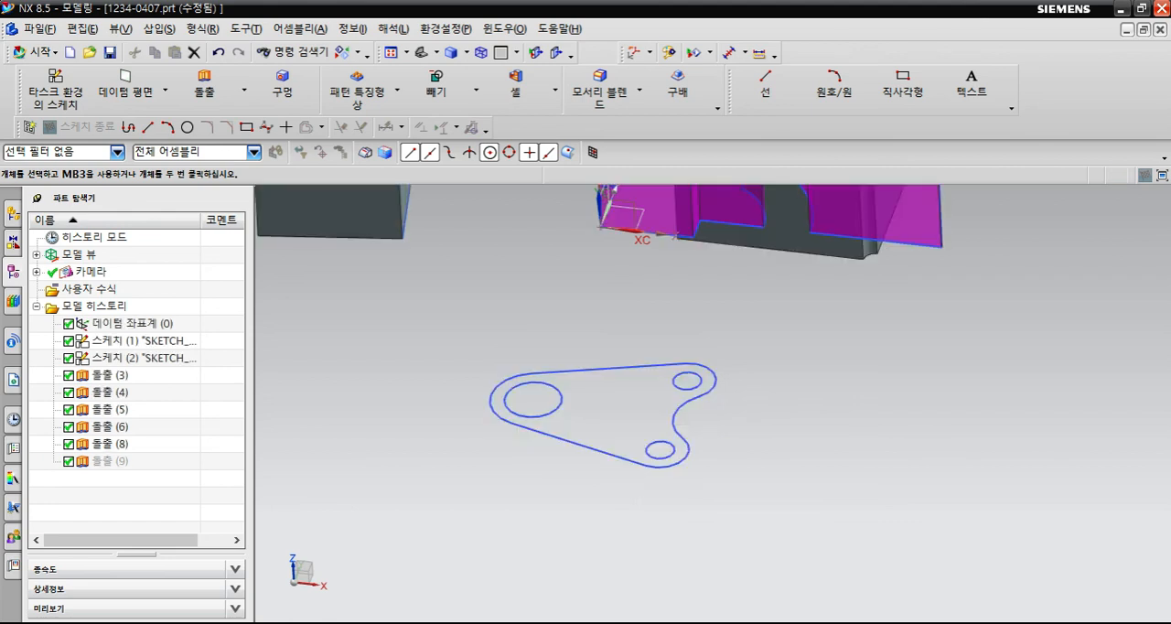
{"action": "key", "text": "ctrl+f"}
{"action": "middle_click_drag", "start_coordinate": [778, 366], "coordinate": [695, 423]}
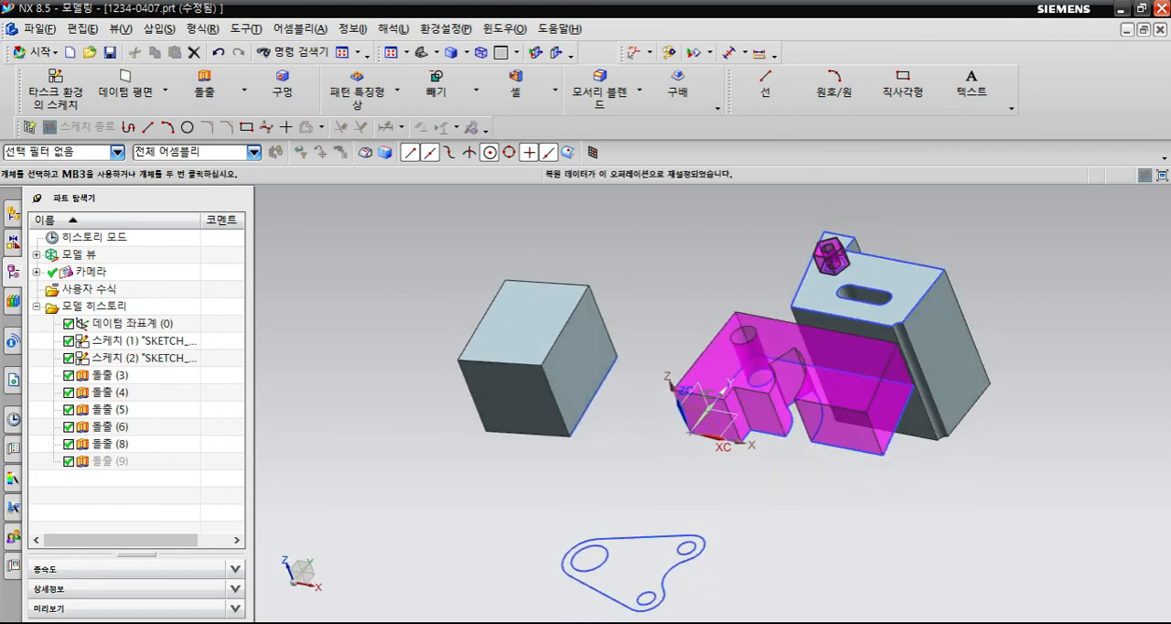
{"action": "key", "text": "ctrl+shift+b"}
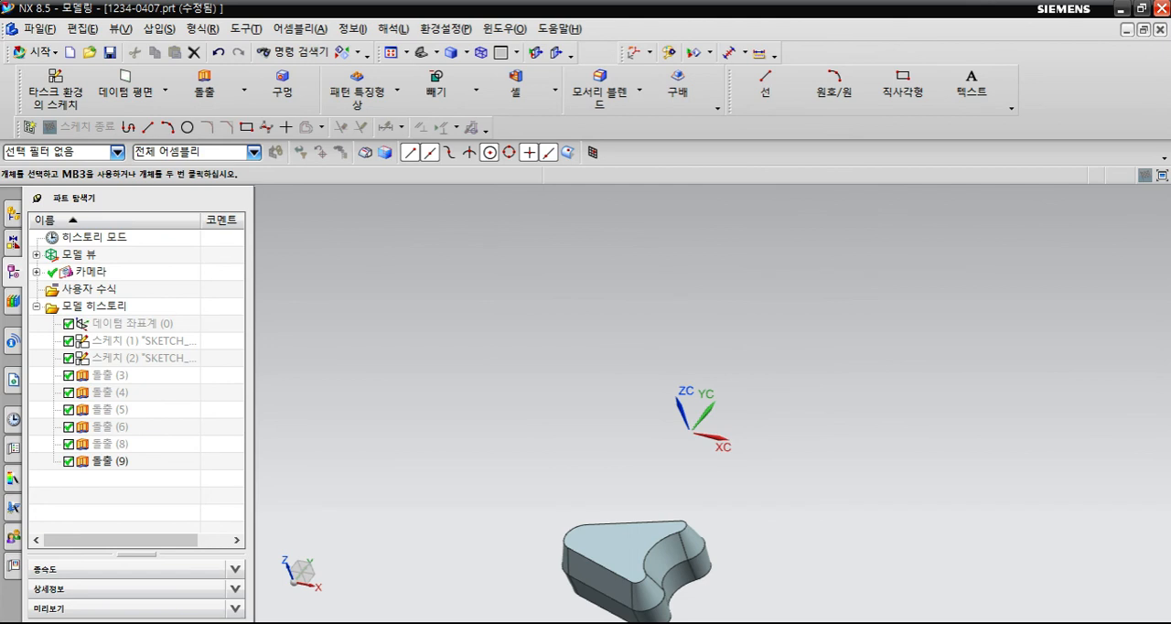
{"action": "key", "text": "ctrl+f"}
- Switch the bracket body to wireframe display and show the second sketch, which holds the bracket's outline and hole circles
{"action": "middle_click_drag", "start_coordinate": [693, 474], "coordinate": [609, 462], "text": "shift"}
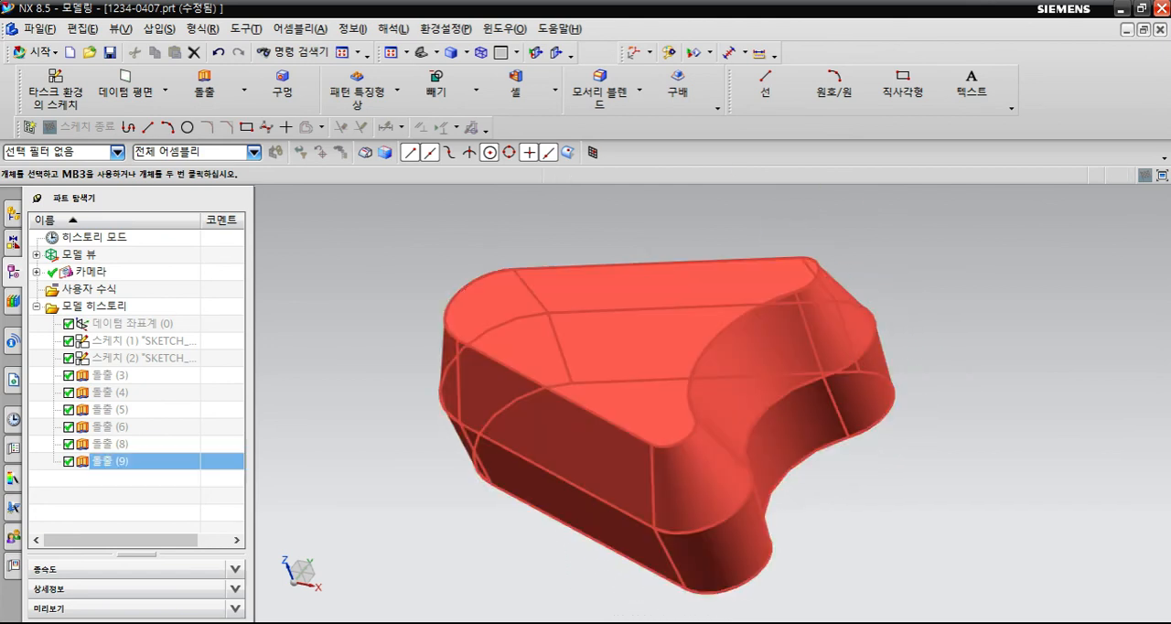
{"action": "middle_click_drag", "start_coordinate": [559, 433], "coordinate": [620, 494]}
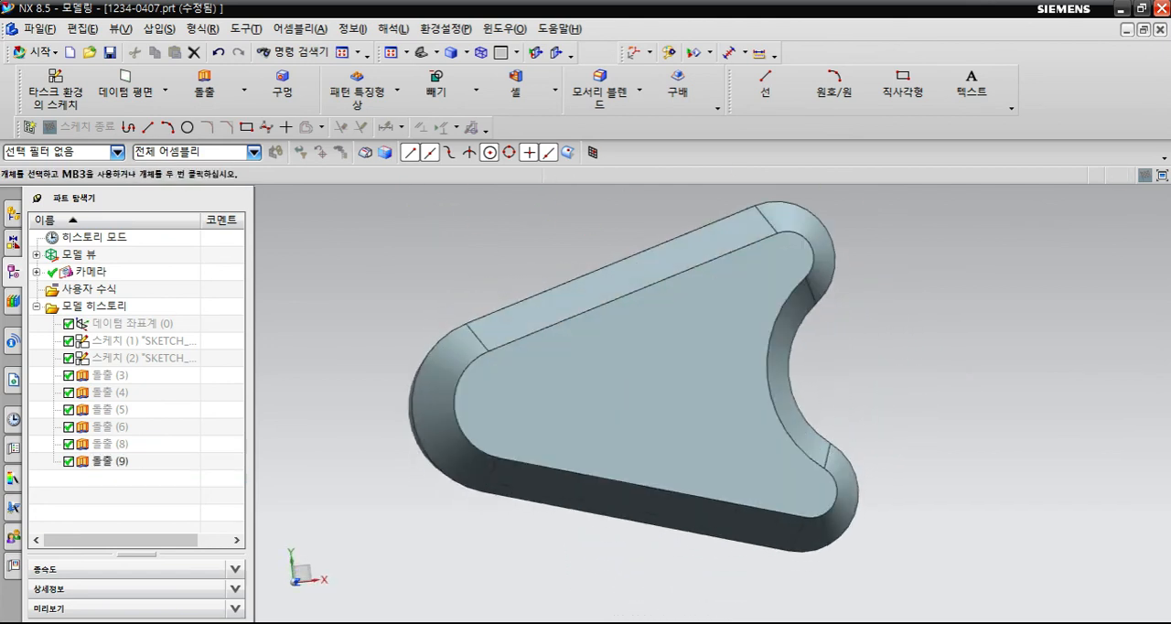
{"action": "right_click_drag", "start_coordinate": [903, 387], "coordinate": [877, 386]}
{"action": "middle_click_drag", "start_coordinate": [869, 388], "coordinate": [843, 366]}
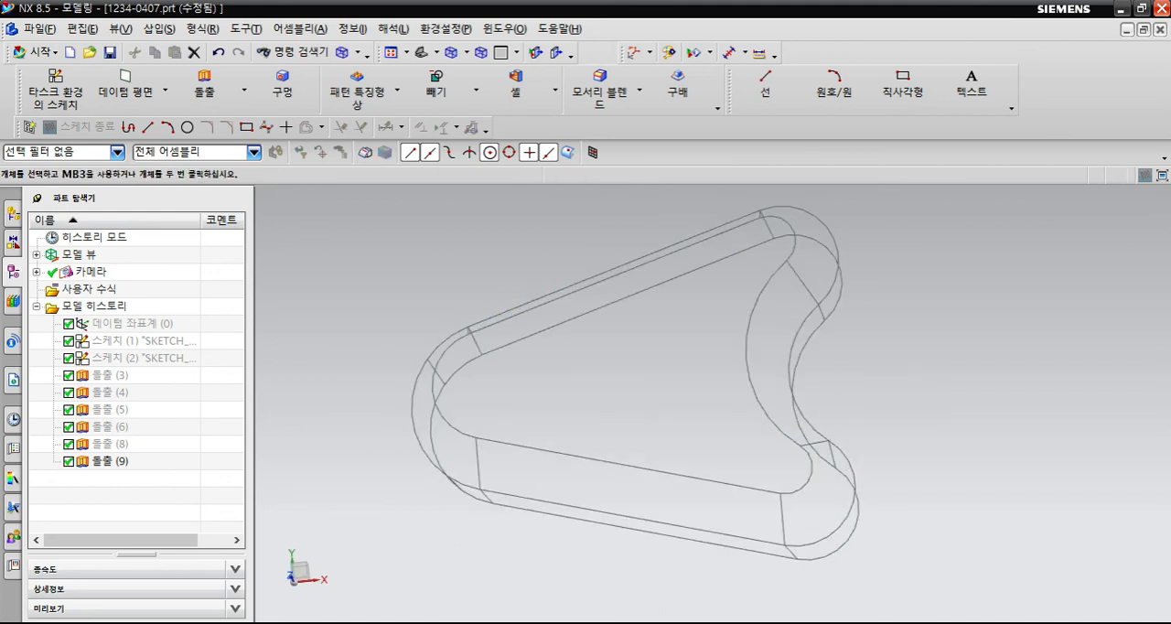
{"action": "right_click_drag", "start_coordinate": [904, 364], "coordinate": [879, 362]}
{"action": "left_click", "coordinate": [137, 358]}
{"action": "right_click", "coordinate": [158, 358]}
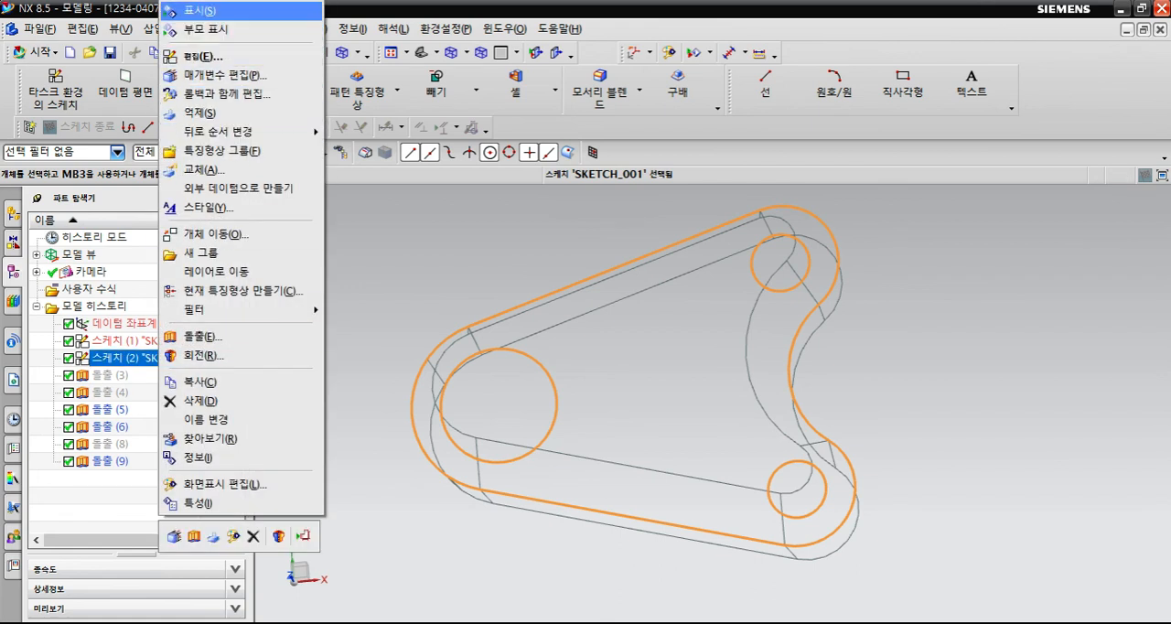
{"action": "left_click", "coordinate": [196, 10]}
{"action": "mouse_move", "coordinate": [610, 395]}
{"action": "middle_mouse_down"}
{"action": "mouse_move", "coordinate": [626, 284]}
{"action": "mouse_move", "coordinate": [612, 294]}
{"action": "middle_mouse_up"}
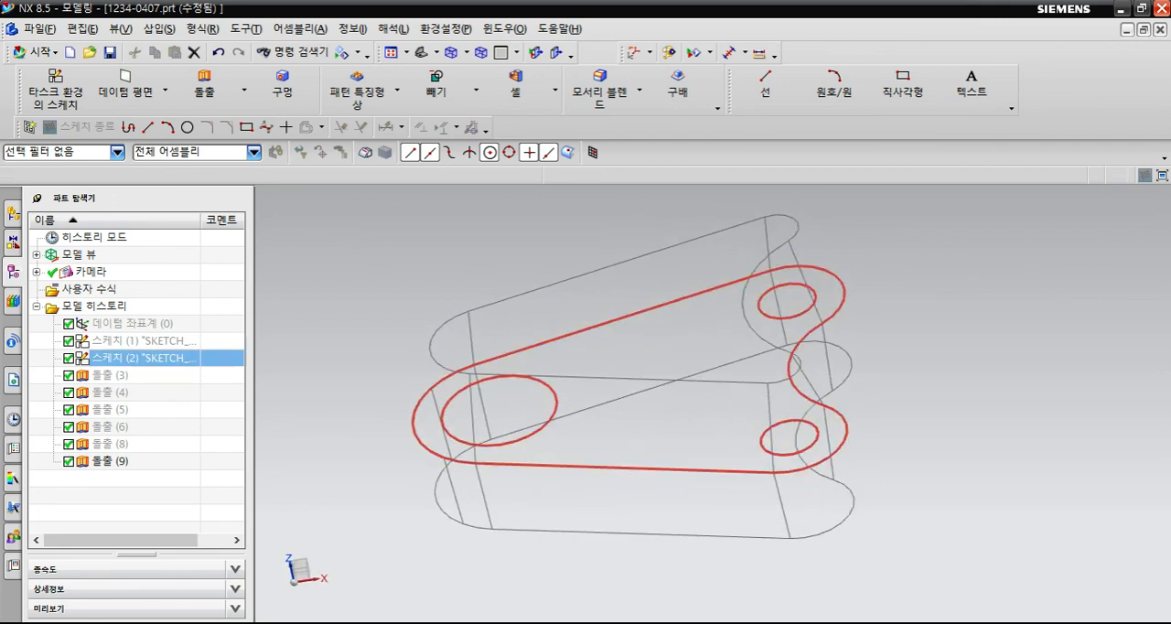
- Start an extrusion with the bracket sketch's three inner circles as the section, using the single-curve (단일 곡선) rule
{"action": "left_click", "coordinate": [204, 83]}
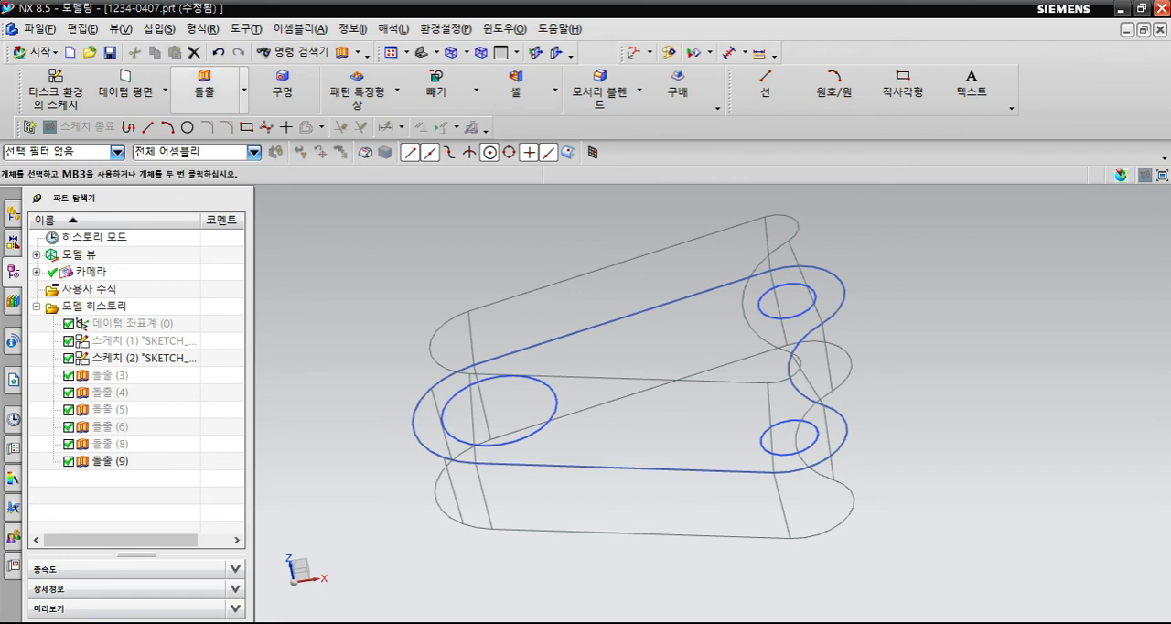
{"action": "left_click", "coordinate": [524, 153]}
{"action": "left_click", "coordinate": [514, 182]}
{"action": "left_click", "coordinate": [524, 153]}
{"action": "left_click", "coordinate": [514, 169]}
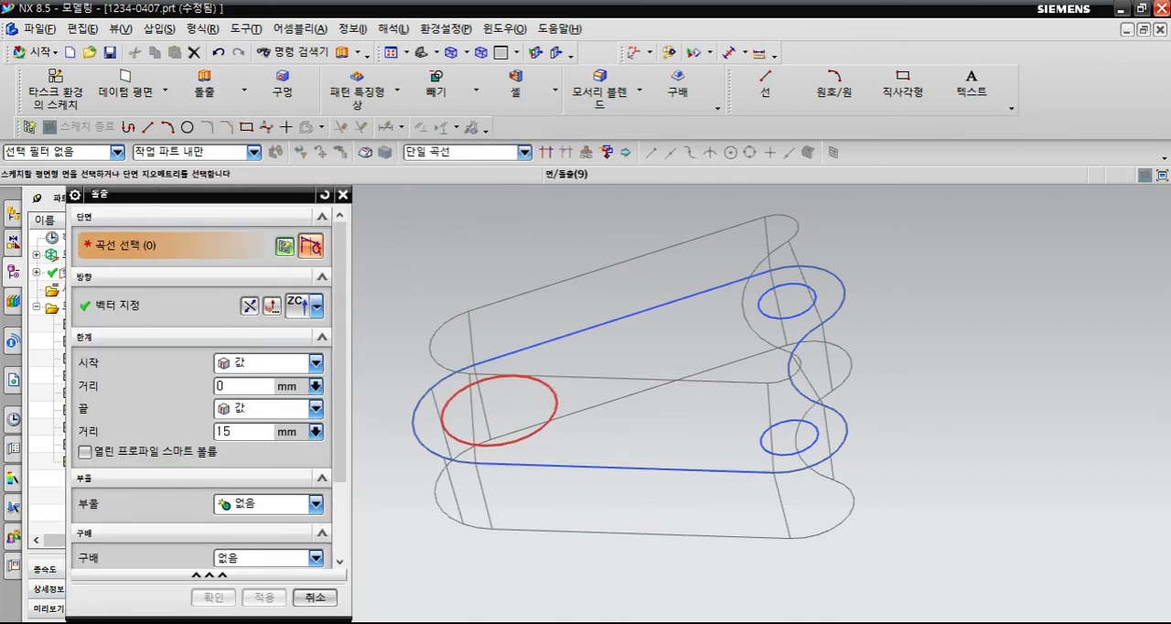
{"action": "left_click", "coordinate": [547, 422]}
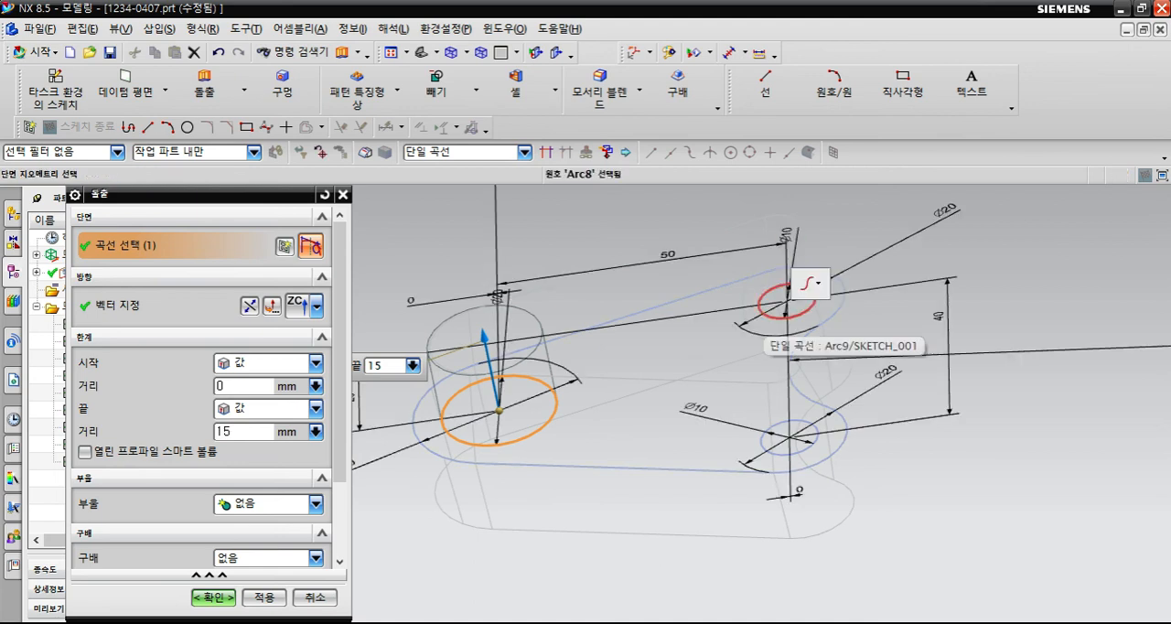
{"action": "left_click", "coordinate": [778, 317]}
{"action": "left_click", "coordinate": [771, 427]}
- Extrude the three circles from -45 mm to 33 mm, subtract (빼기) them from the bracket body, and return to shaded display
{"action": "left_click_drag", "start_coordinate": [677, 307], "coordinate": [658, 227]}
{"action": "left_click_drag", "start_coordinate": [690, 381], "coordinate": [736, 594]}
{"action": "left_click", "coordinate": [316, 503]}
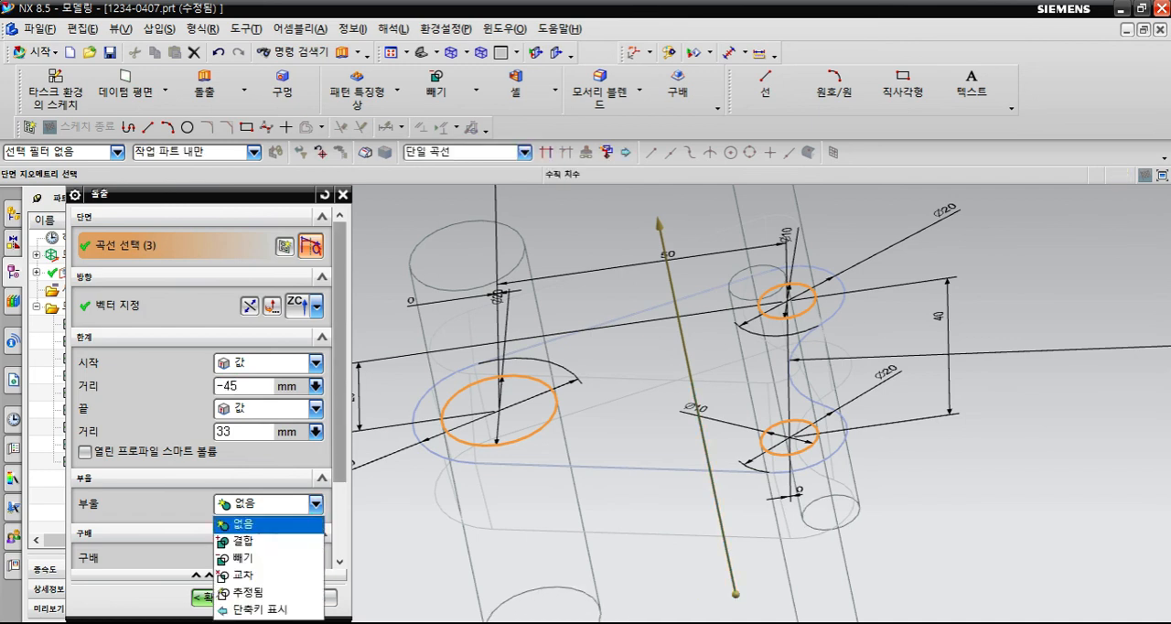
{"action": "left_click", "coordinate": [257, 559]}
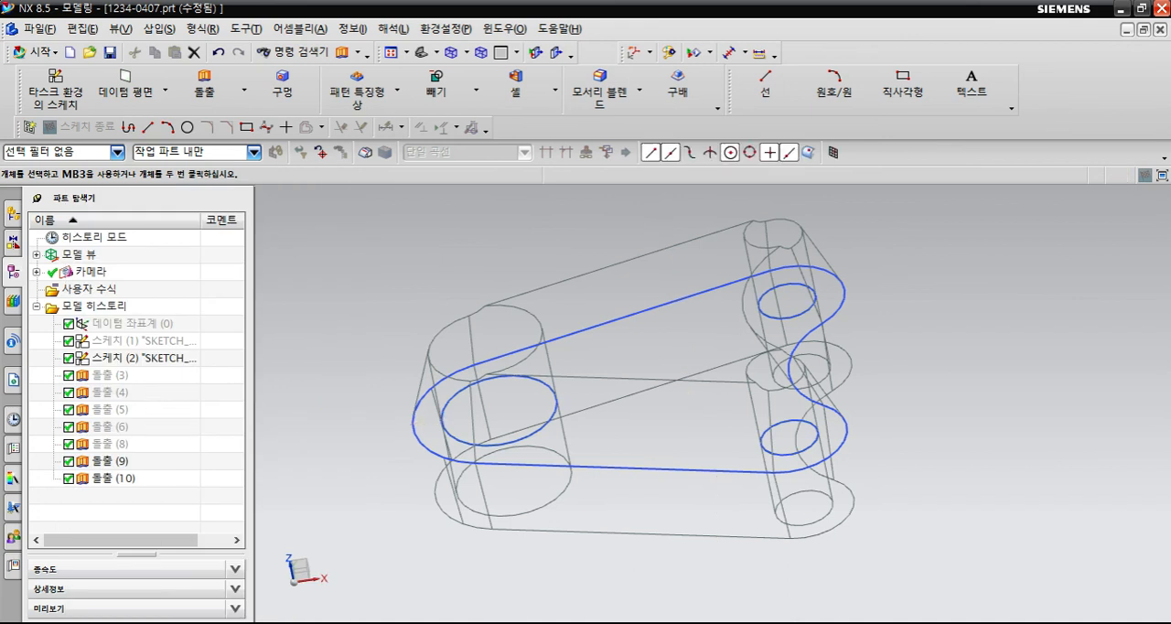
{"action": "right_click_drag", "start_coordinate": [650, 426], "coordinate": [651, 389]}
{"action": "mouse_move", "coordinate": [650, 388]}
{"action": "middle_mouse_down"}
{"action": "mouse_move", "coordinate": [644, 480]}
{"action": "mouse_move", "coordinate": [625, 474]}
{"action": "middle_mouse_up"}
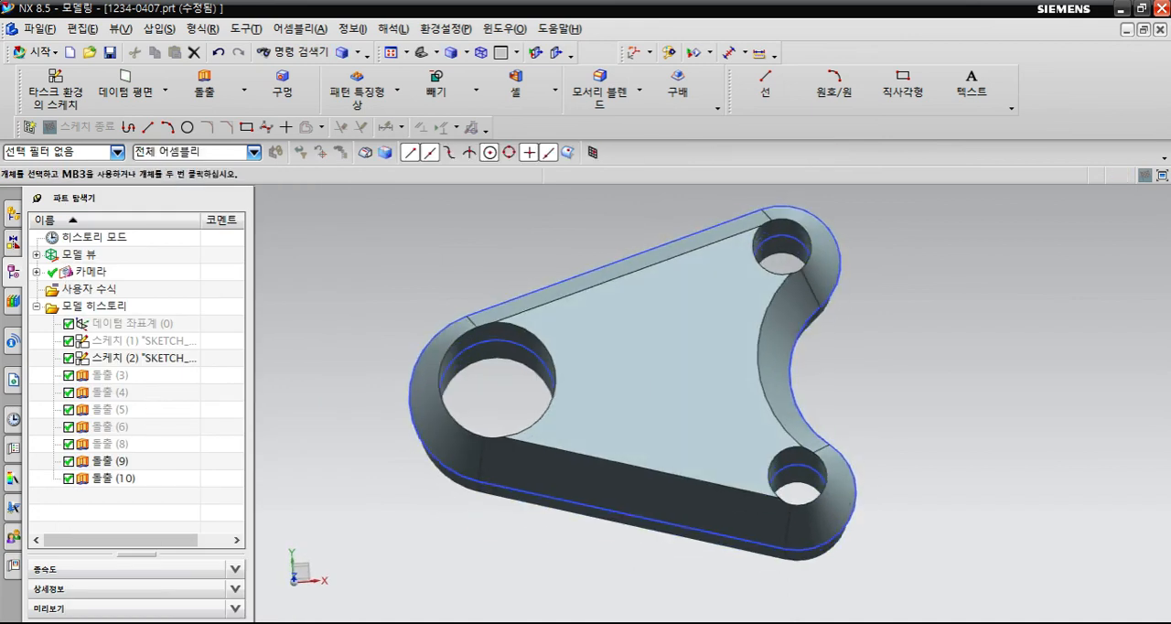